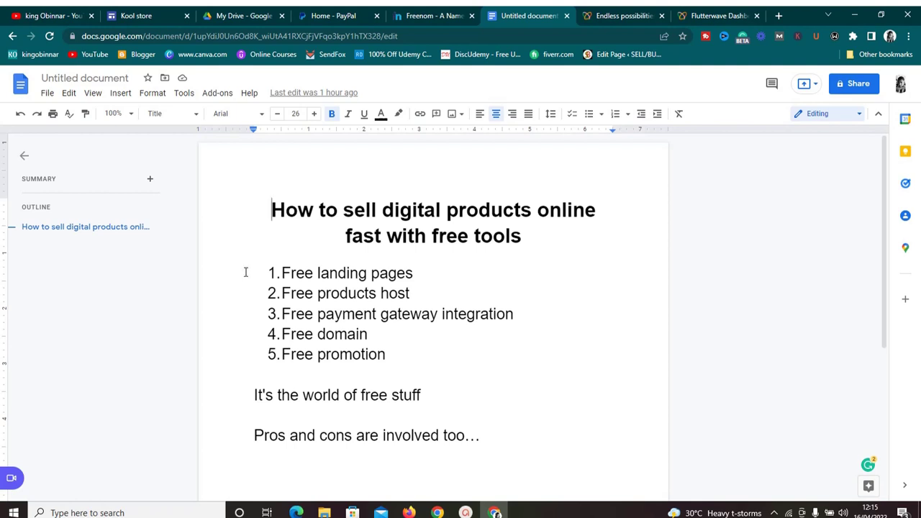
# Look over the Kool store site preview and the files in Google Drive.
pyautogui.click(124, 14)
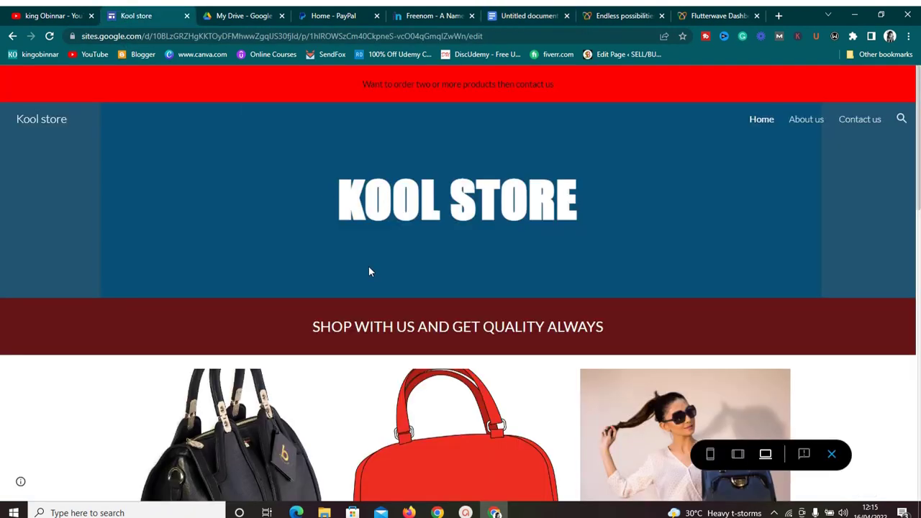
pyautogui.moveTo(917, 144); pyautogui.dragTo(918, 86)
pyautogui.click(245, 16)
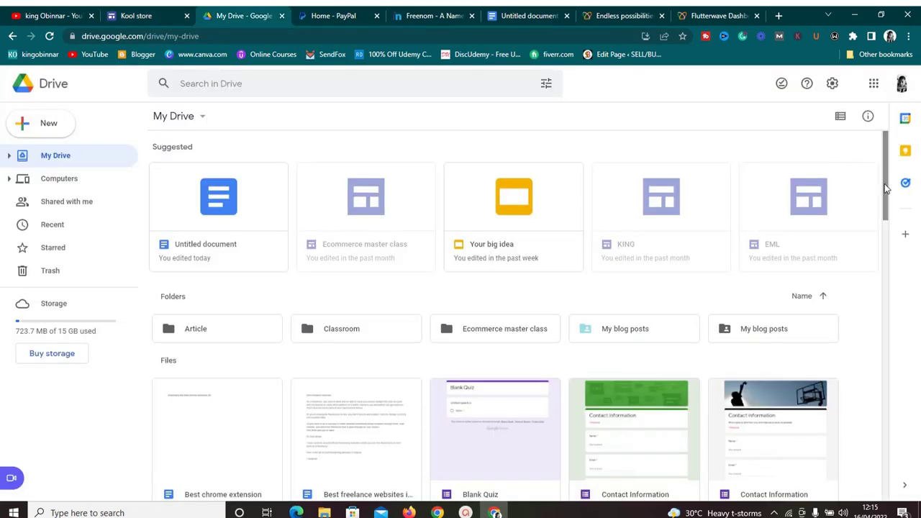
pyautogui.scroll(-5, 873, 369)
pyautogui.scroll(-2, 873, 400)
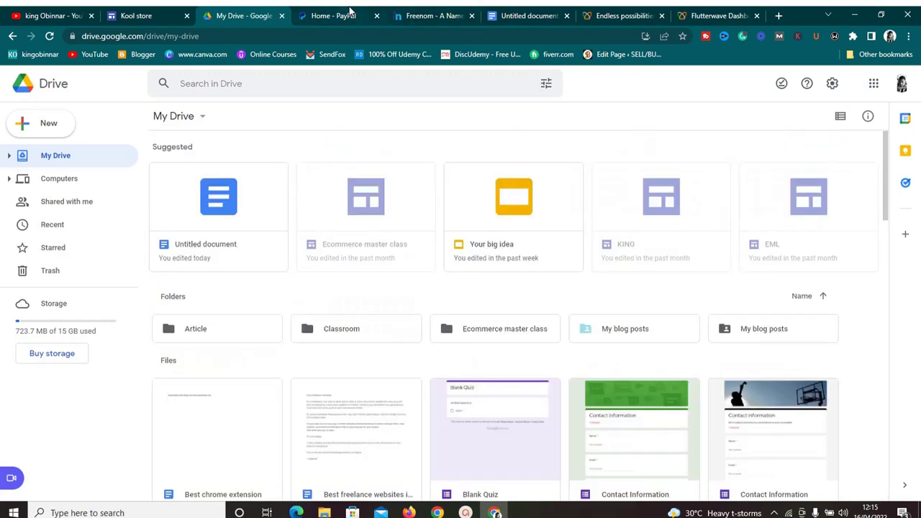
# View the PayPal home page, the Flutterwave dashboard overview and the Freenom free domain page.
pyautogui.click(340, 15)
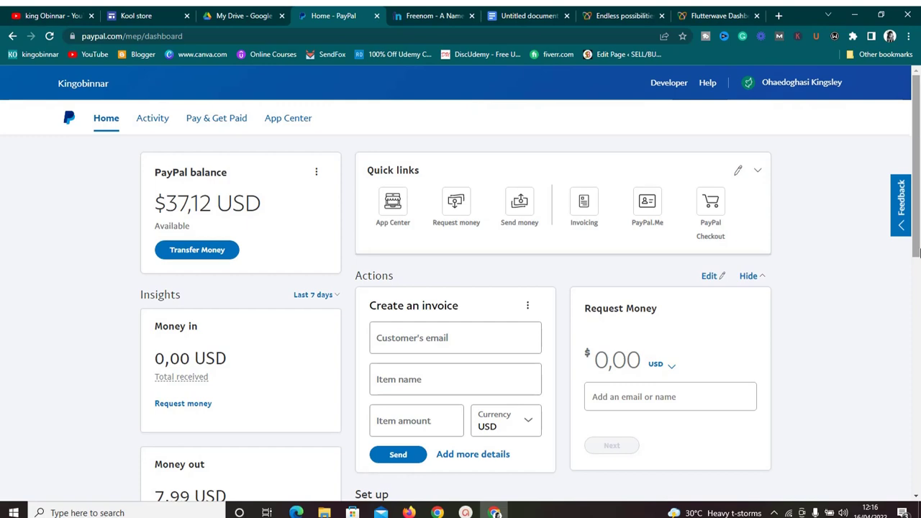
pyautogui.moveTo(917, 141); pyautogui.dragTo(912, 32)
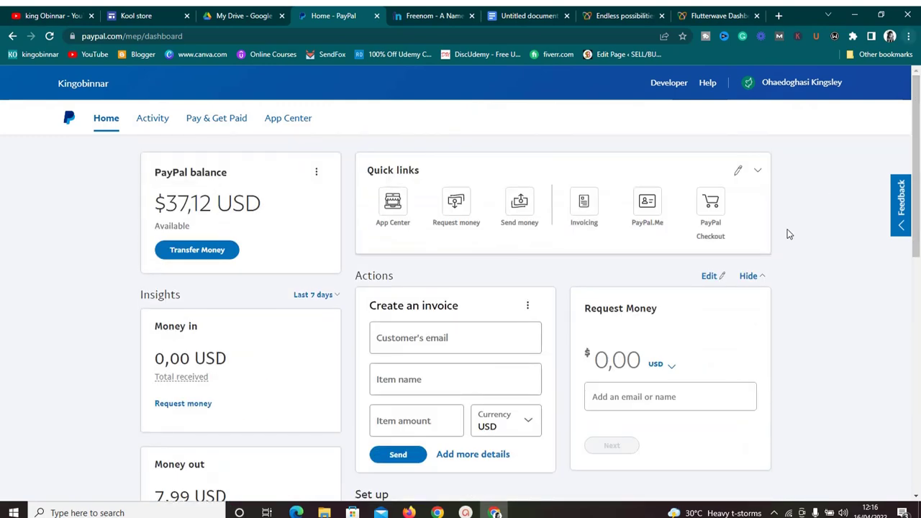
pyautogui.click(690, 13)
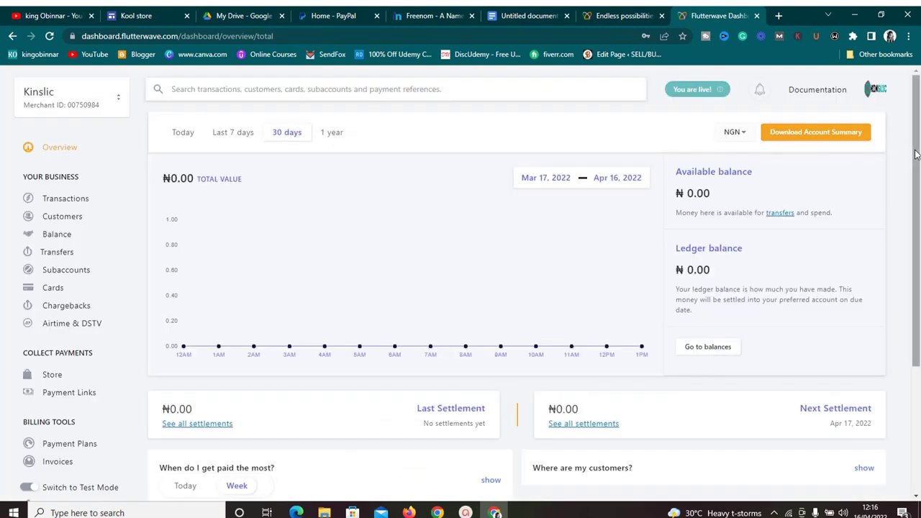
pyautogui.moveTo(914, 176); pyautogui.dragTo(918, 40)
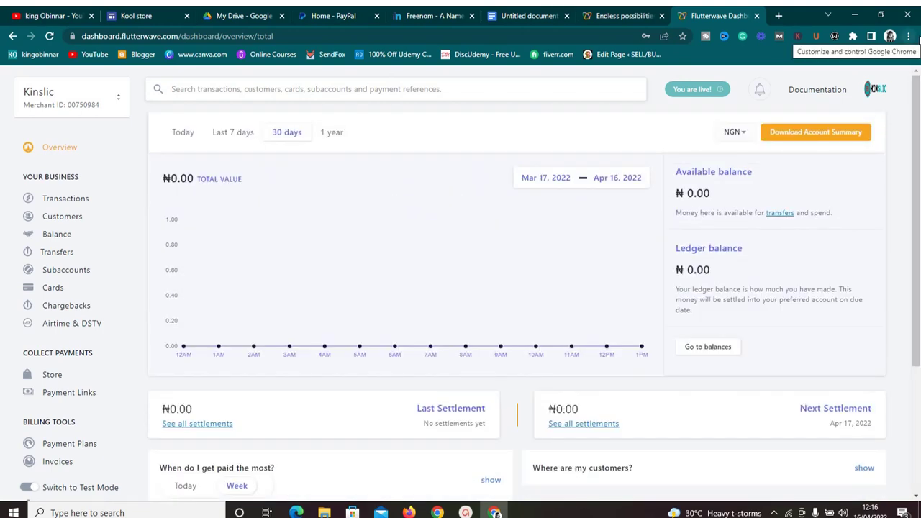
pyautogui.click(429, 15)
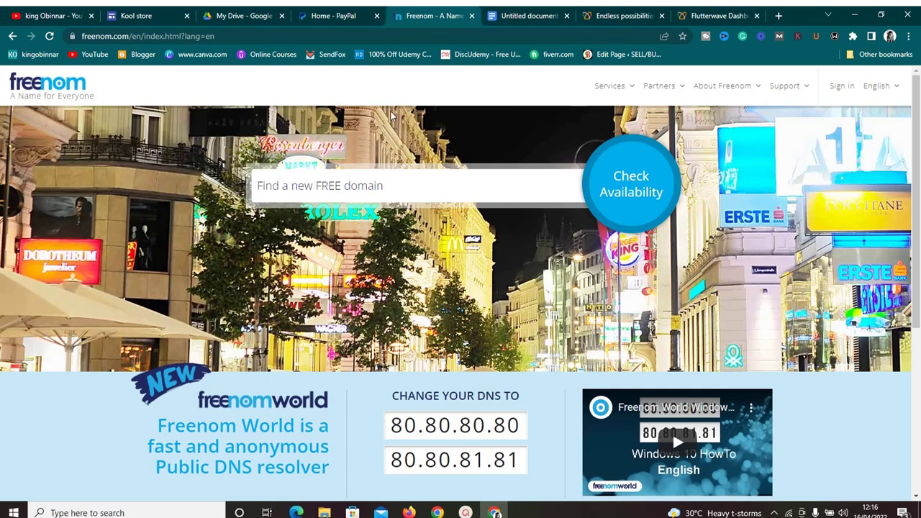
# Browse the uploaded videos on the YouTube channel and return to the digital products outline in Google Docs.
pyautogui.click(48, 10)
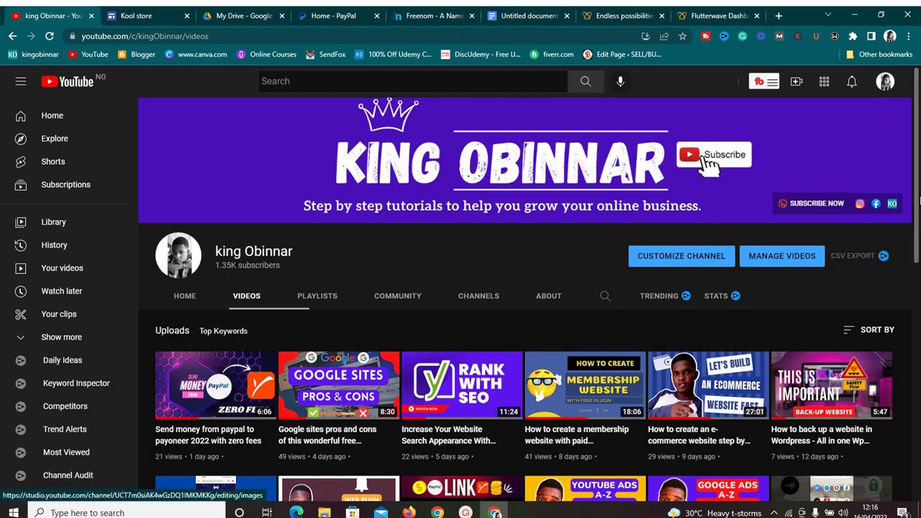
pyautogui.moveTo(918, 190); pyautogui.dragTo(917, 343)
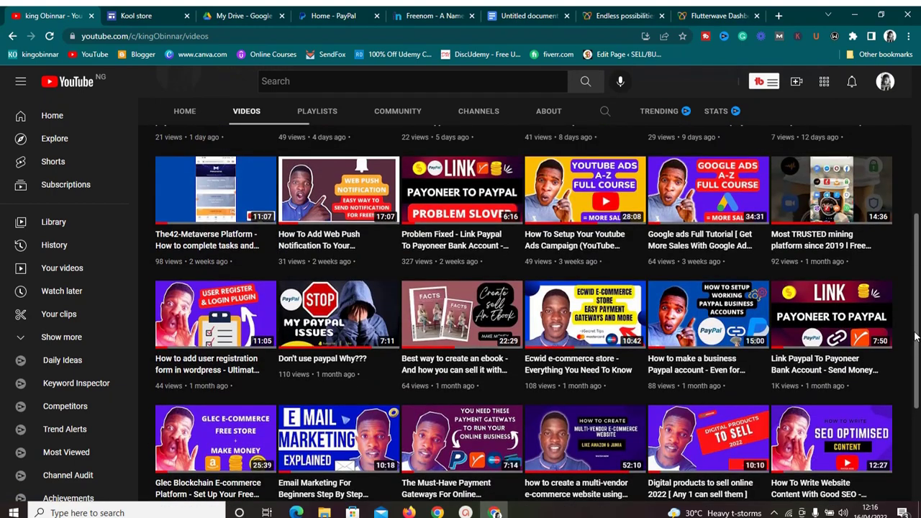
pyautogui.scroll(1, 916, 342)
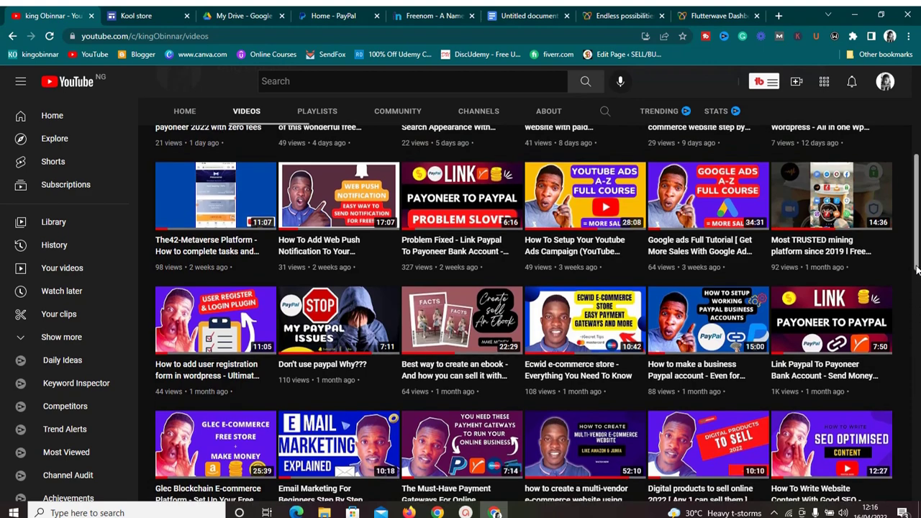
pyautogui.scroll(4, 916, 208)
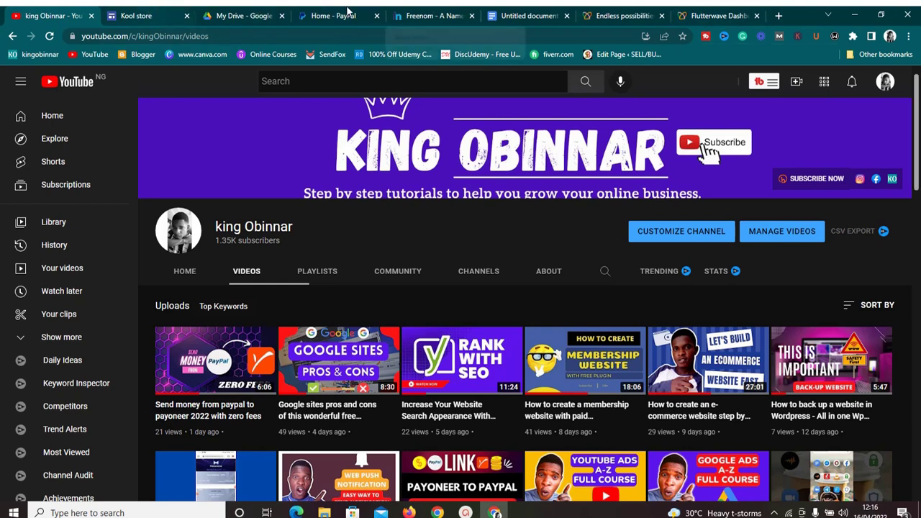
pyautogui.click(531, 16)
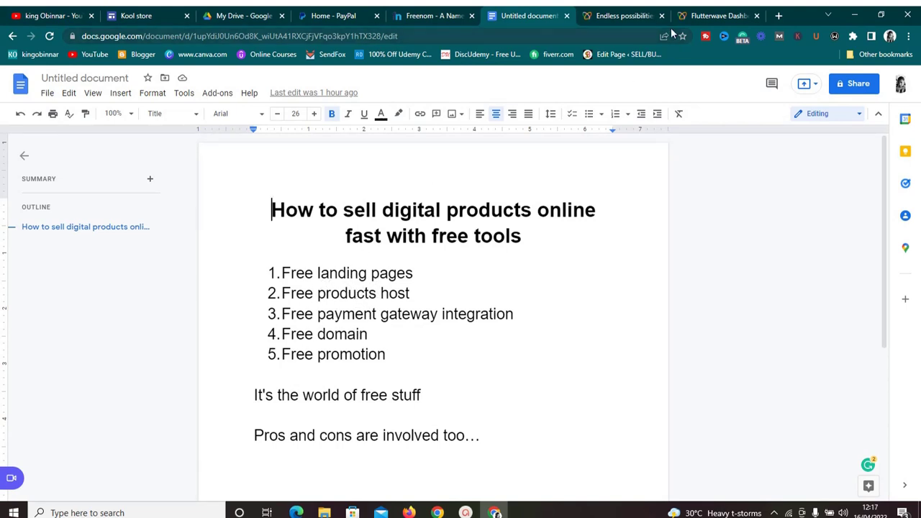
# Open Google Sites at sites.google.com in a new browser tab.
pyautogui.click(781, 16)
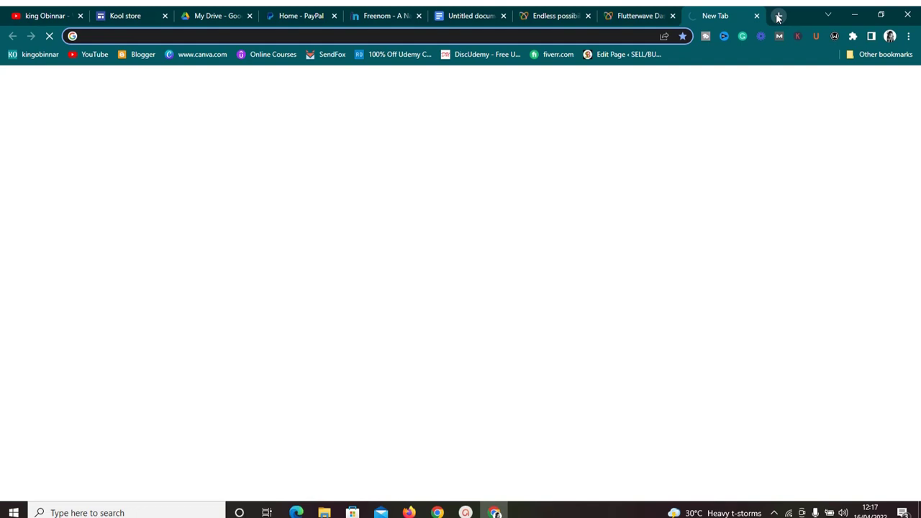
pyautogui.write('sites.google.com')
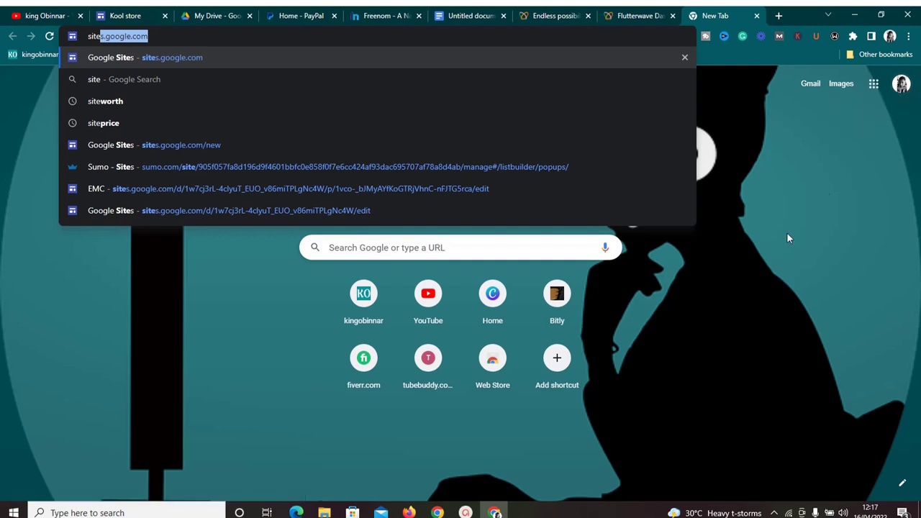
pyautogui.press('Return')
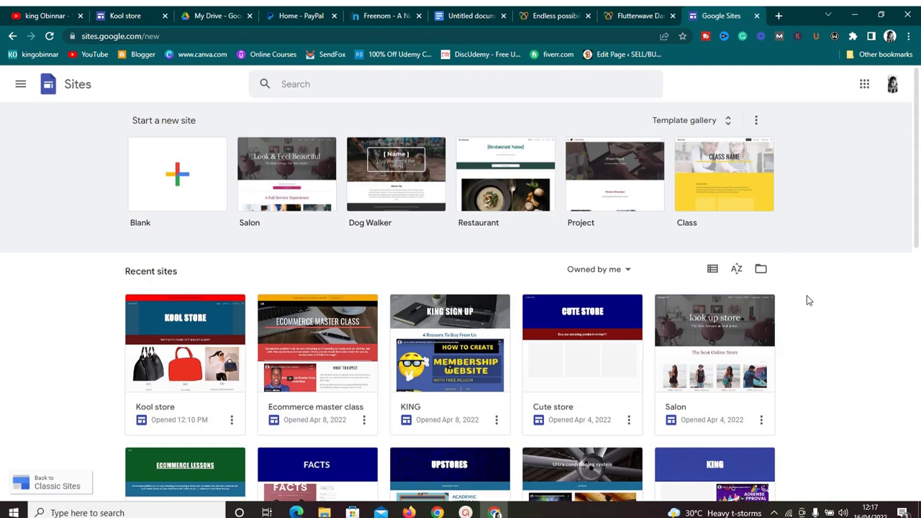
pyautogui.moveTo(915, 222); pyautogui.dragTo(918, 169)
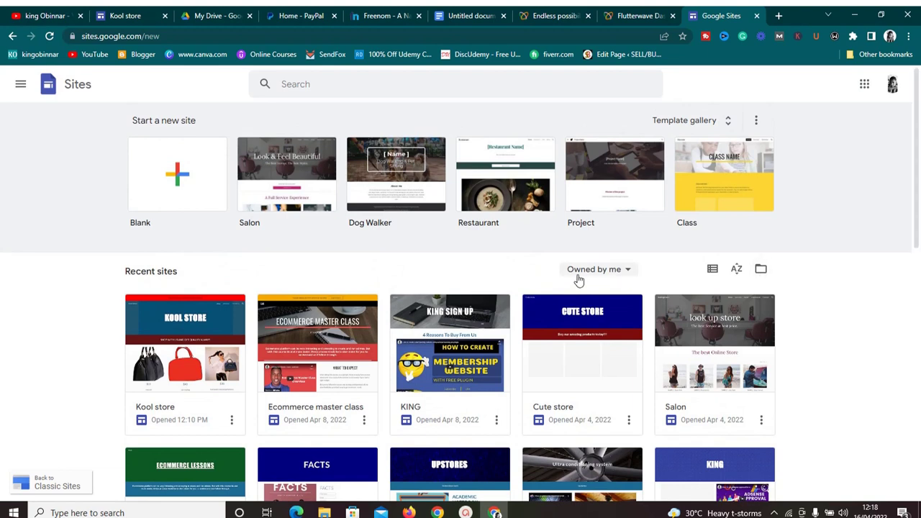
# Examine the Kool store example site's home page and its product listings.
pyautogui.click(180, 357)
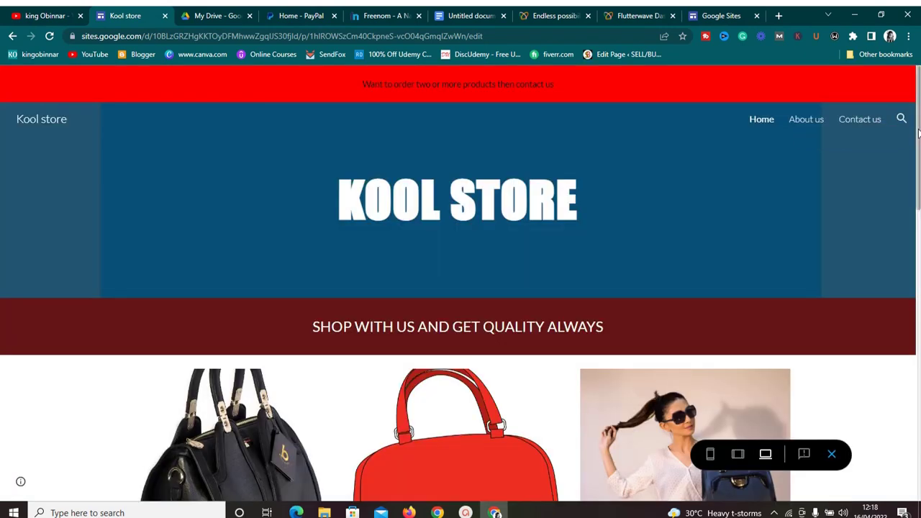
pyautogui.moveTo(918, 133); pyautogui.dragTo(914, 256)
pyautogui.scroll(-4, 914, 256)
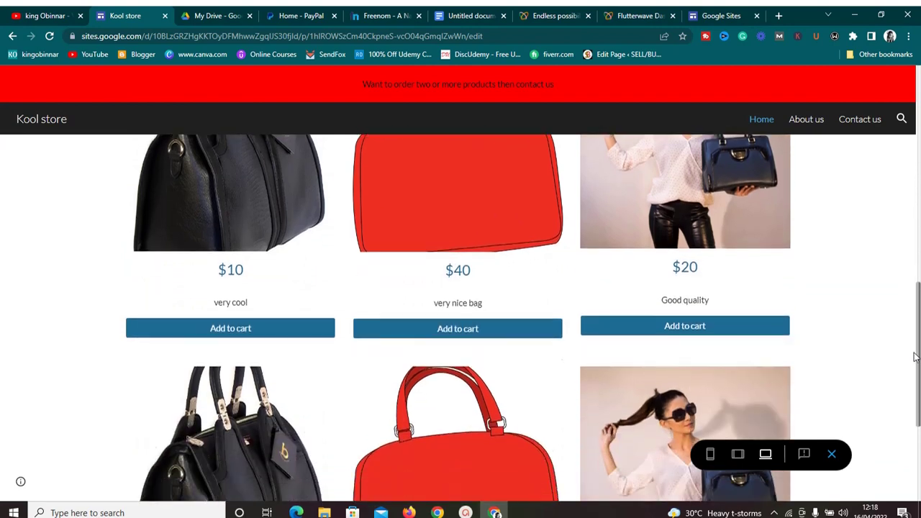
pyautogui.scroll(10, 918, 258)
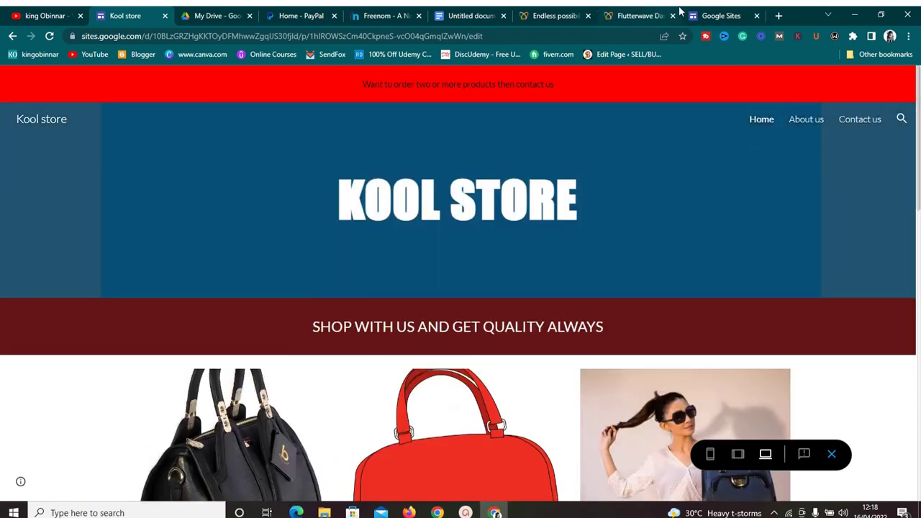
# Create a new blank site in Google Sites and select its placeholder page title for editing.
pyautogui.click(710, 13)
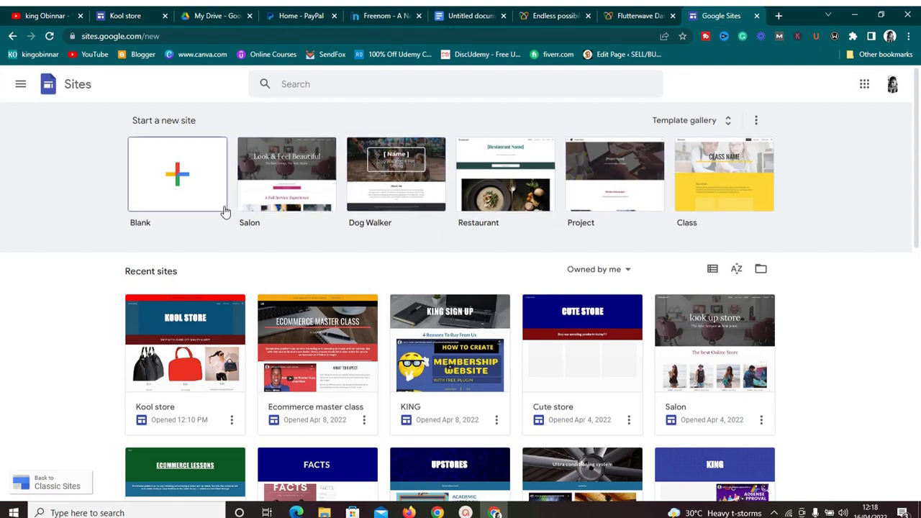
pyautogui.click(176, 207)
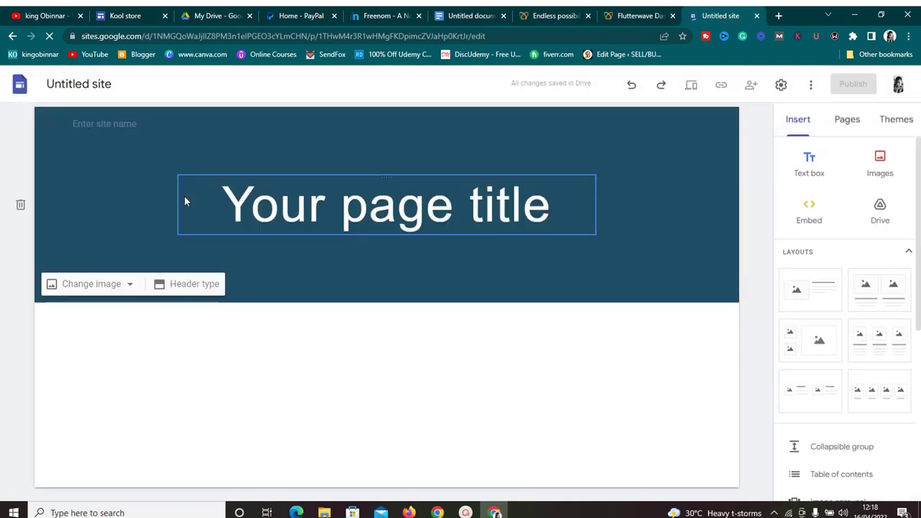
pyautogui.click(331, 212)
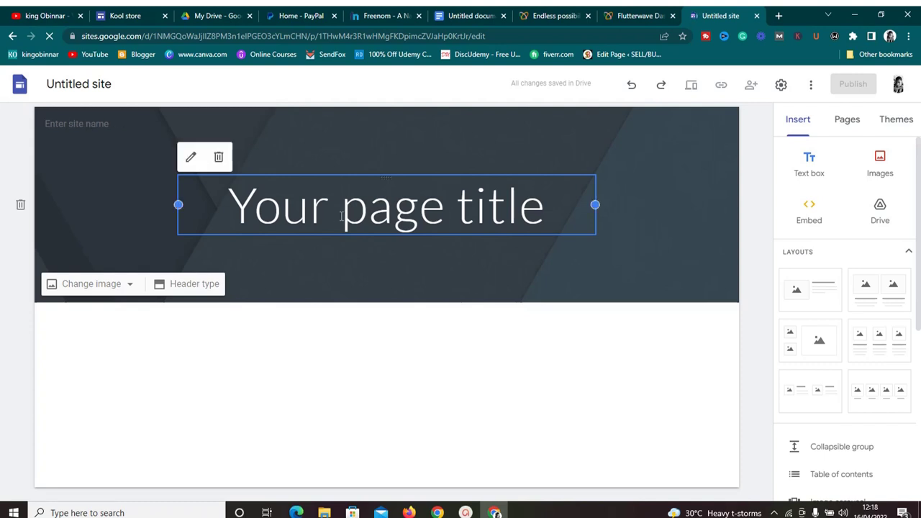
pyautogui.click(418, 216)
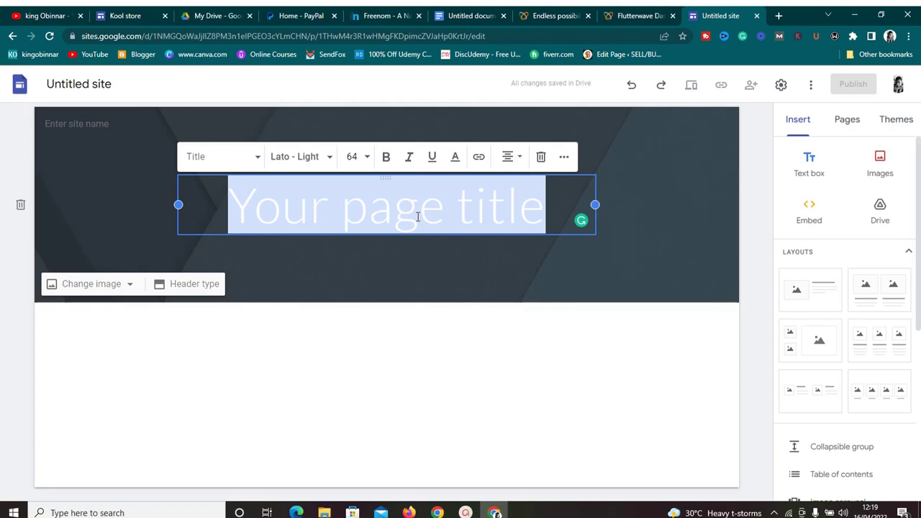
pyautogui.write('Ko')
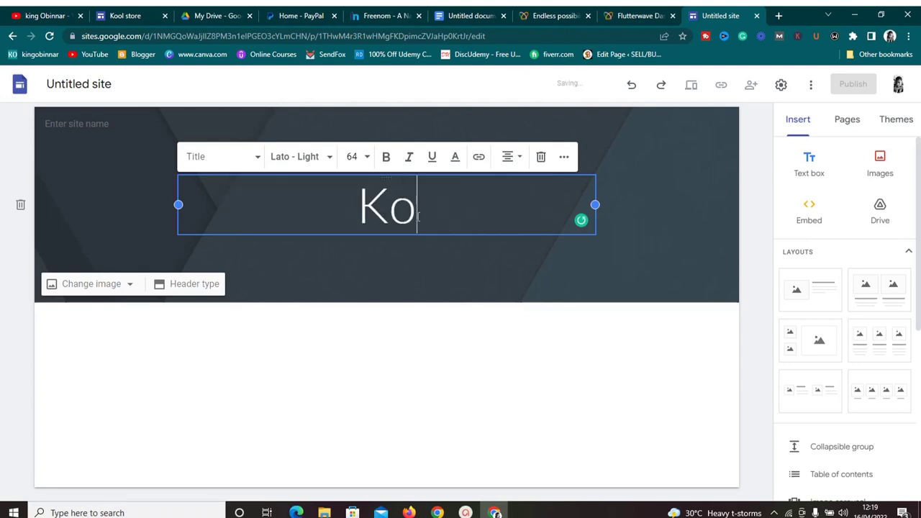
pyautogui.write('ol st')
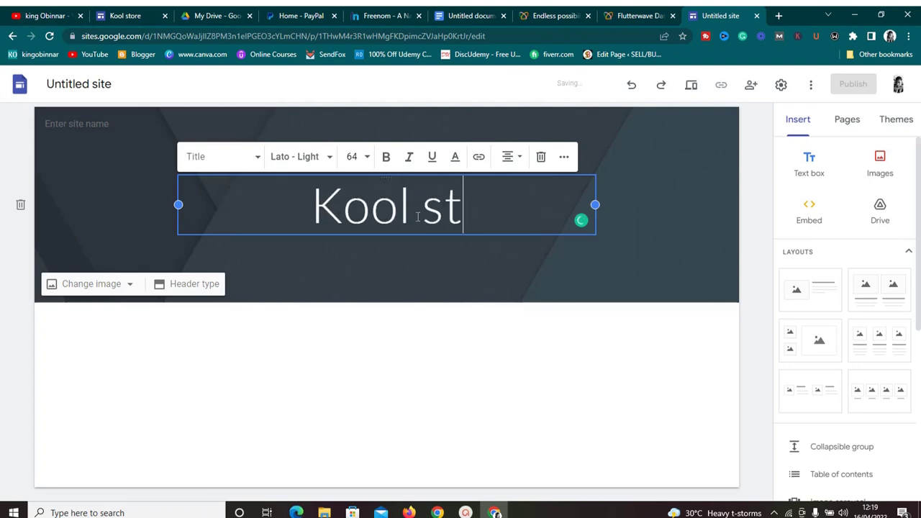
pyautogui.write('r')
pyautogui.press('BackSpace')
pyautogui.press('BackSpace')
pyautogui.press('BackSpace')
pyautogui.press('BackSpace')
pyautogui.press('BackSpace')
pyautogui.press('BackSpace')
pyautogui.press('BackSpace')
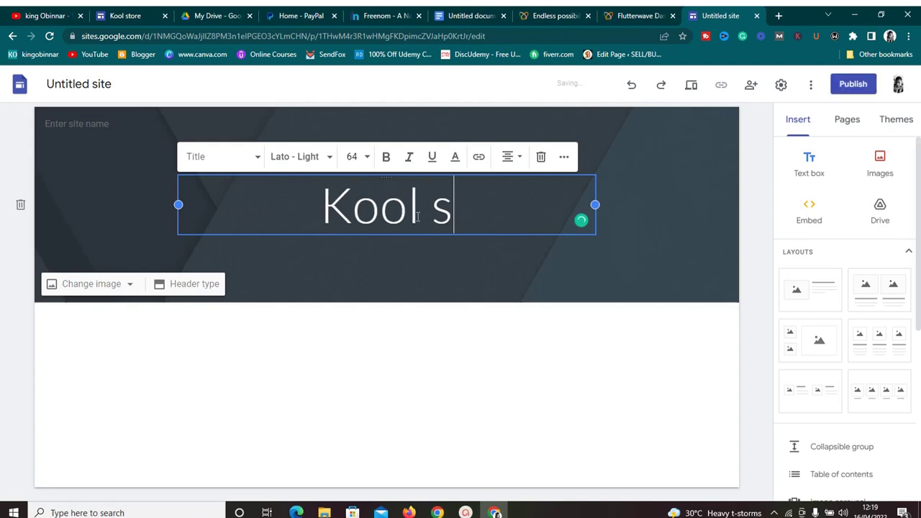
pyautogui.press('BackSpace')
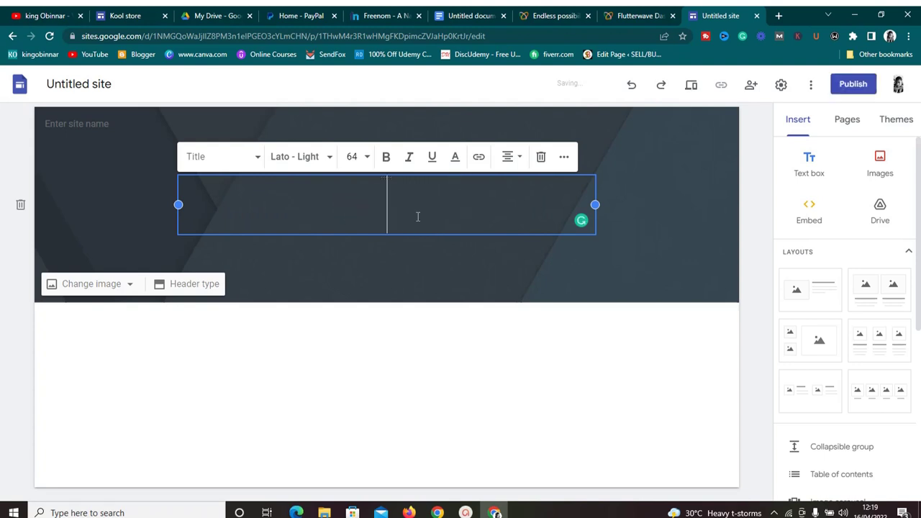
pyautogui.write('OO')
pyautogui.press('BackSpace')
pyautogui.press('BackSpace')
# Enter "KOOL STORE 101" as the page title in the site header.
pyautogui.write('KOOL ')
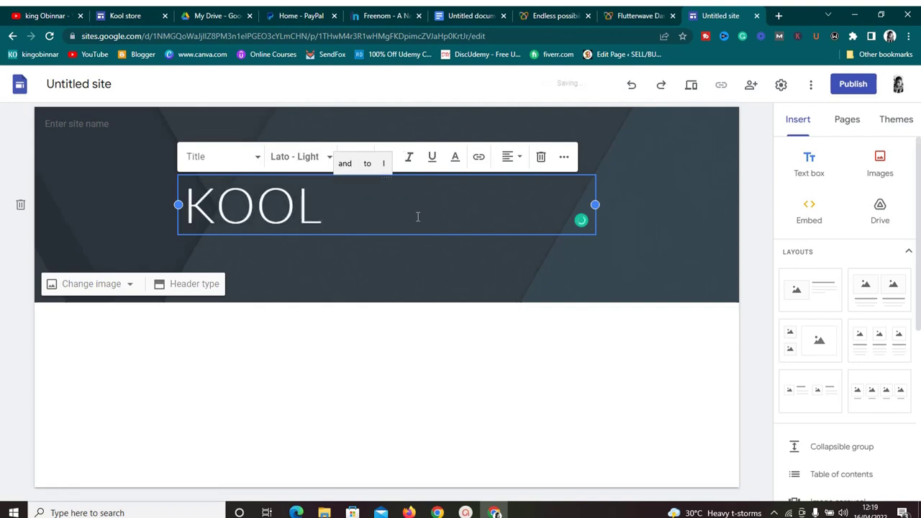
pyautogui.write('ST')
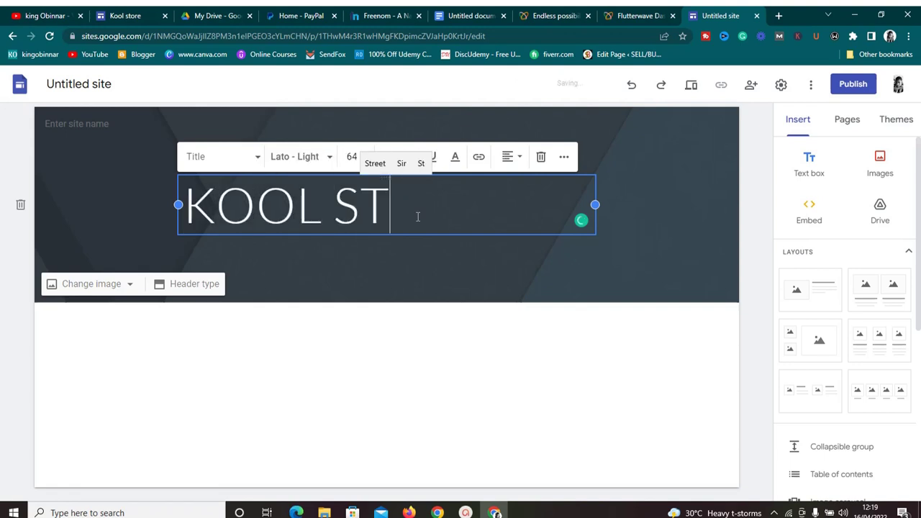
pyautogui.write('ORE ')
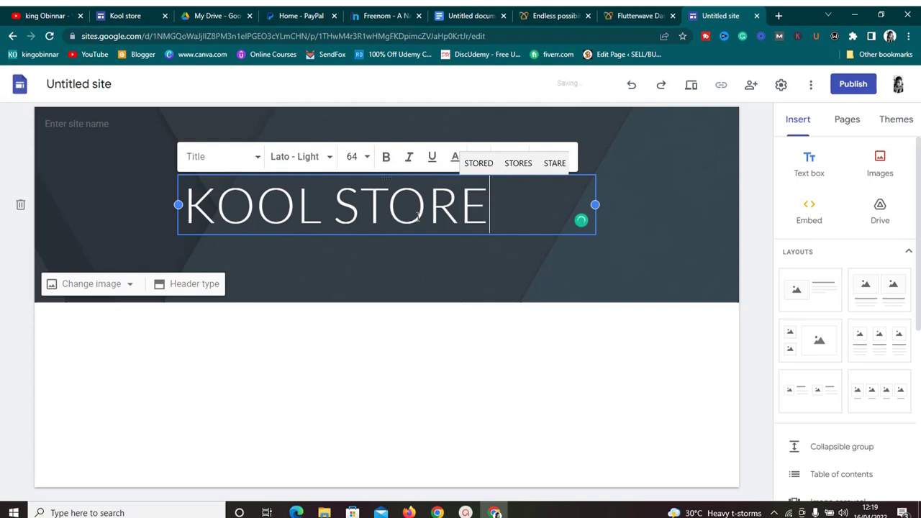
pyautogui.write('101')
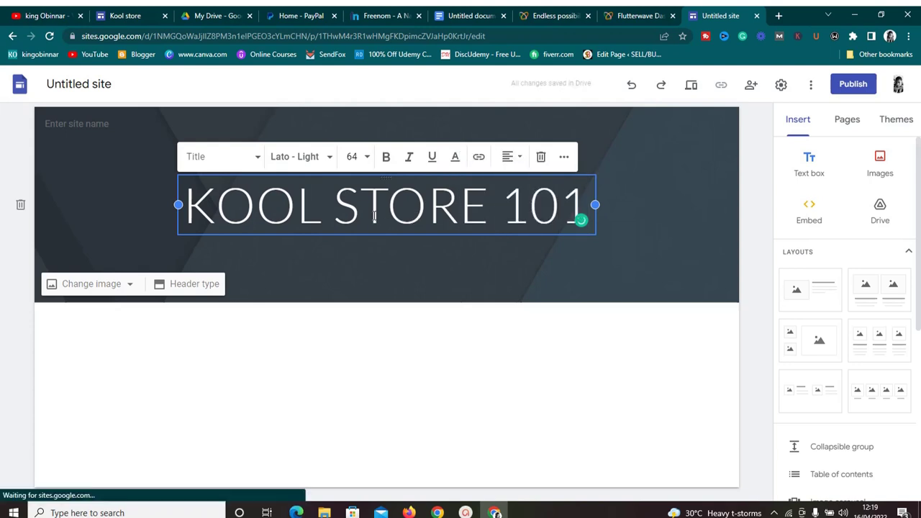
# Make the whole page title text in the header bold.
pyautogui.doubleClick(389, 208)
pyautogui.tripleClick(389, 208)
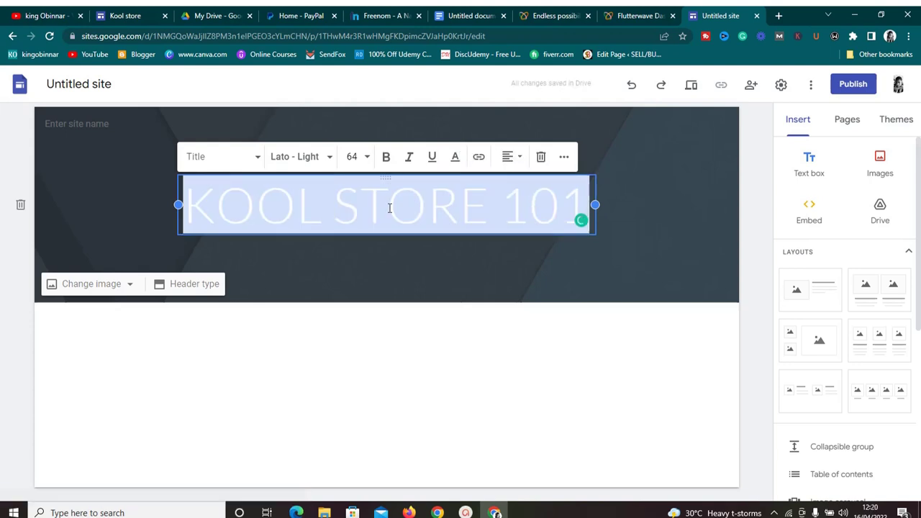
pyautogui.click(385, 159)
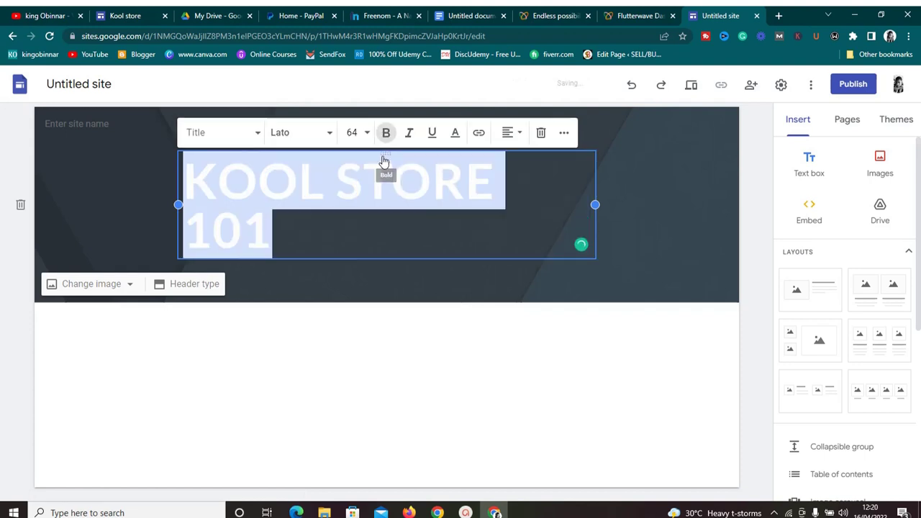
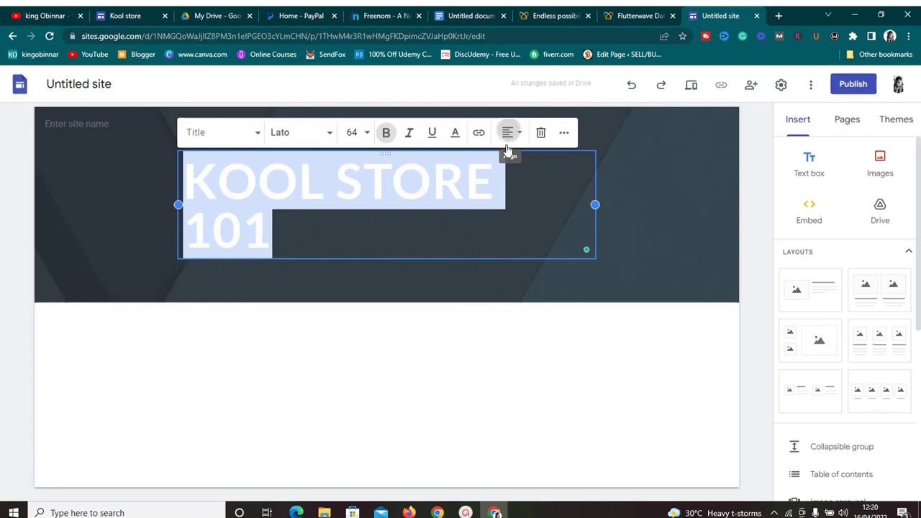
# Centre the page title text in the header and set its font size to 60.
pyautogui.click(510, 132)
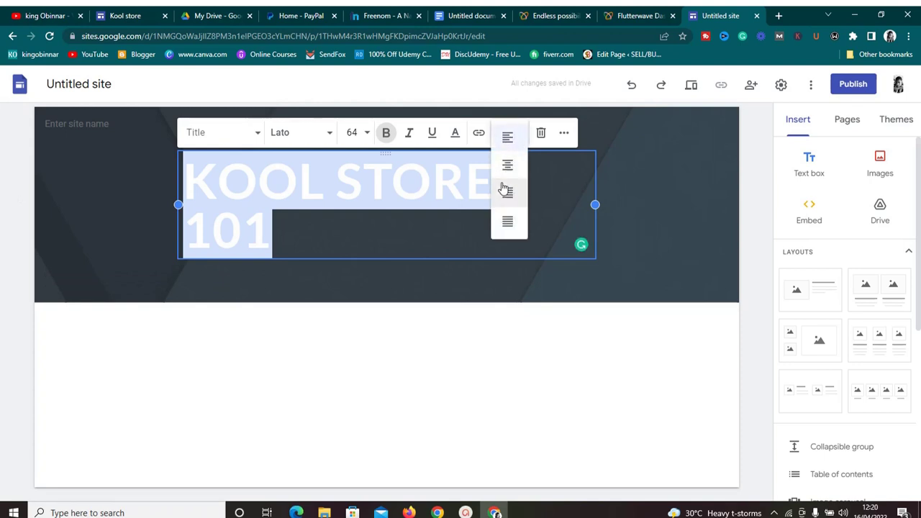
pyautogui.click(507, 164)
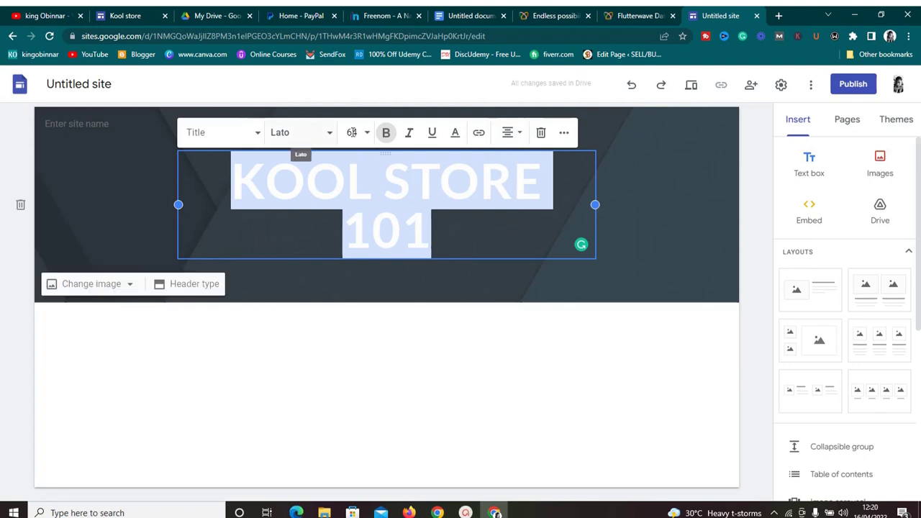
pyautogui.click(366, 134)
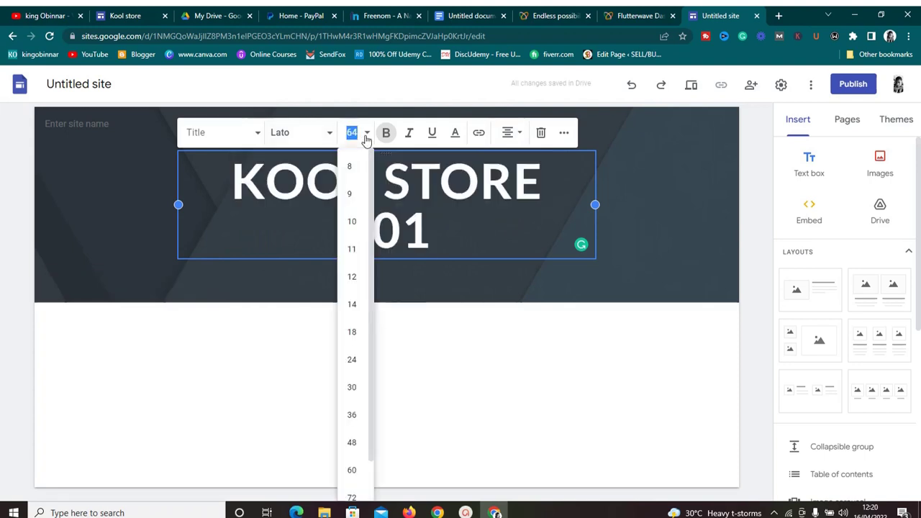
pyautogui.scroll(-1, 370, 263)
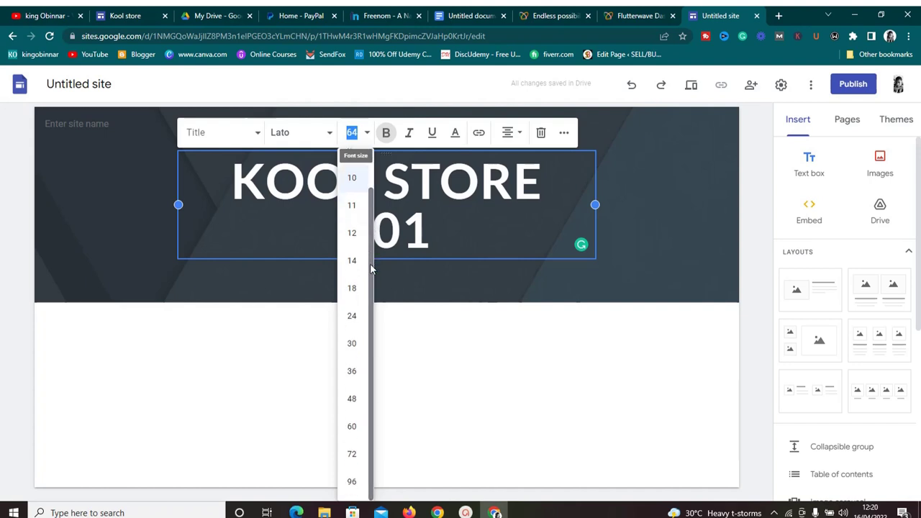
pyautogui.click(351, 428)
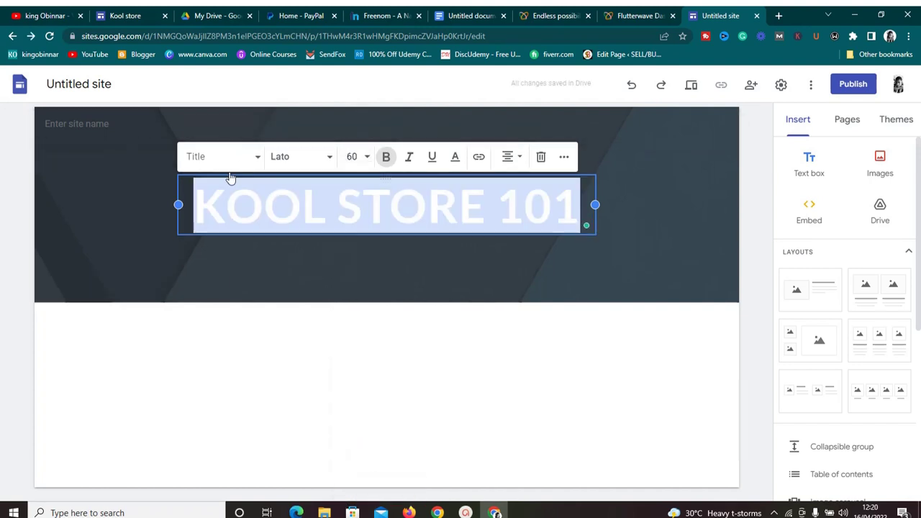
# Change the font of the header's page title to Impact.
pyautogui.click(286, 164)
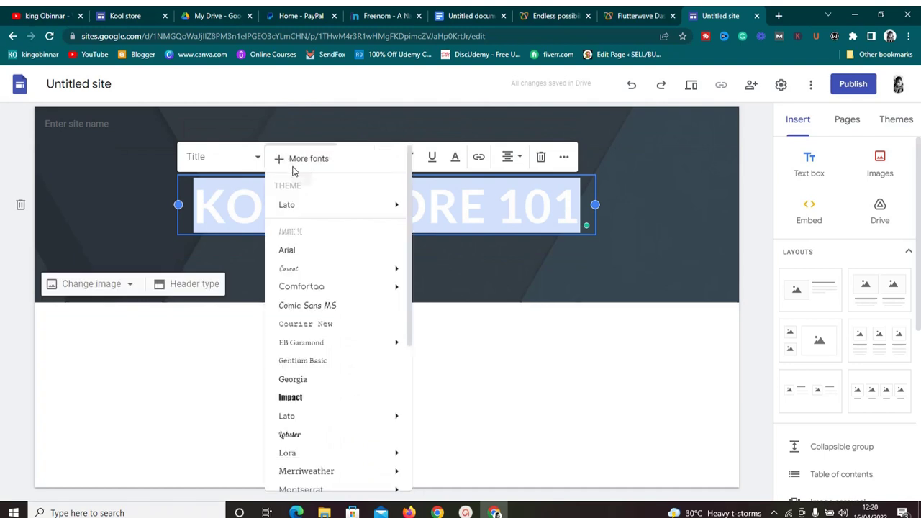
pyautogui.click(291, 398)
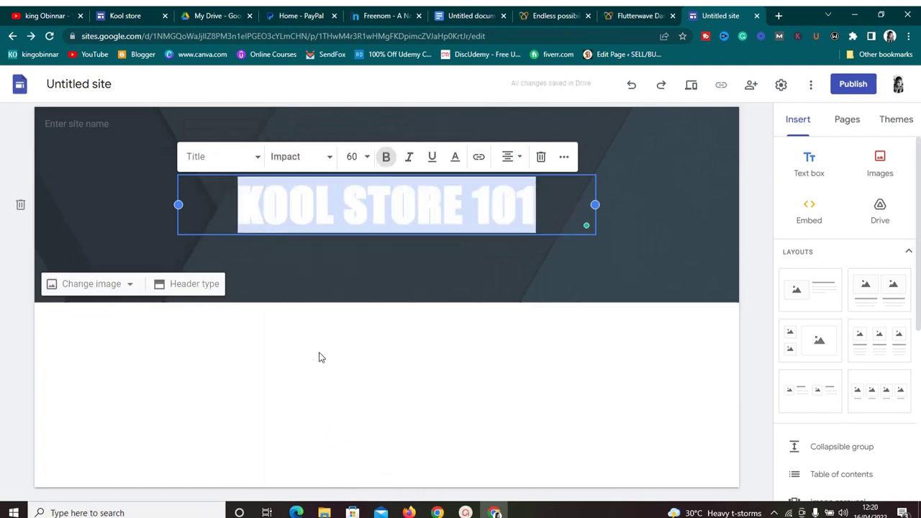
pyautogui.click(340, 277)
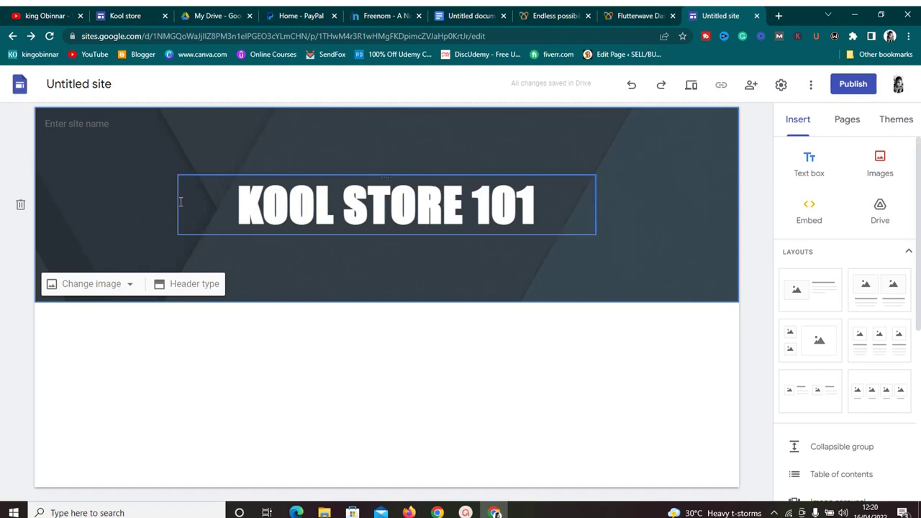
# Replace the header background with the gallery image of colourful hanging paper strips.
pyautogui.click(127, 285)
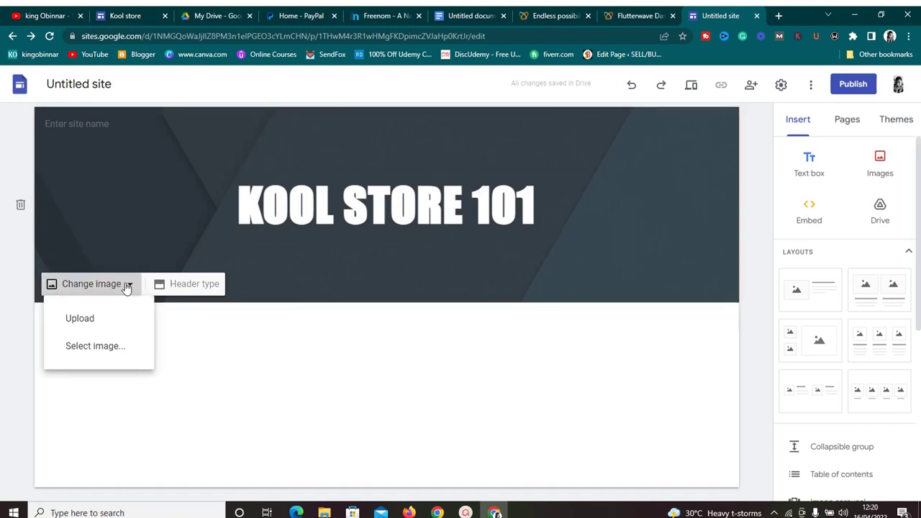
pyautogui.click(112, 348)
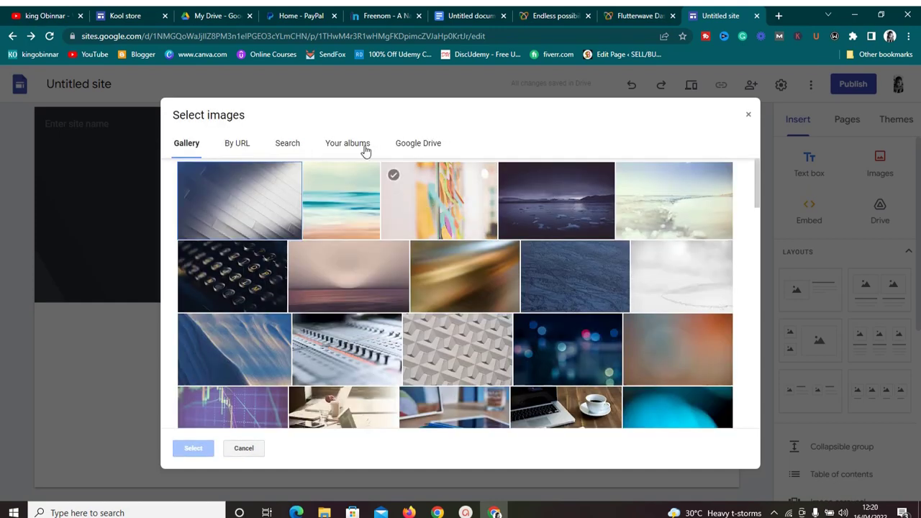
pyautogui.click(425, 214)
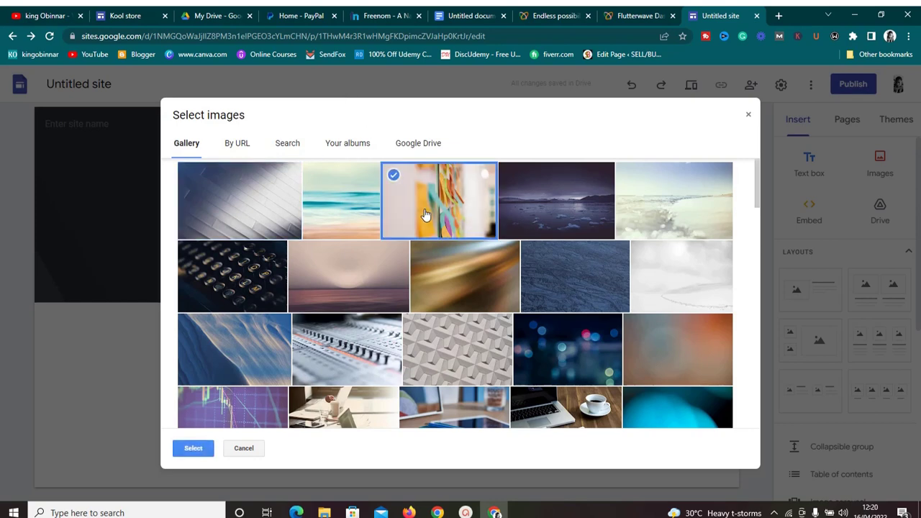
pyautogui.click(192, 448)
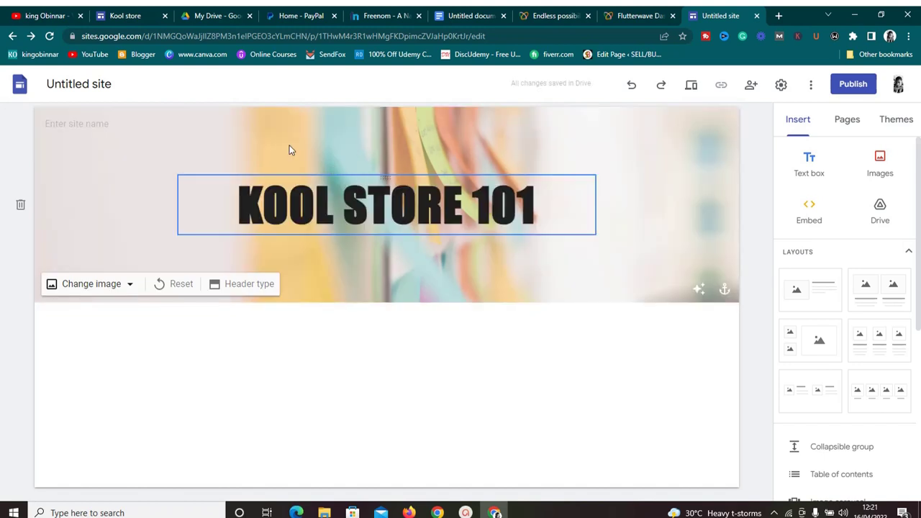
# Enter "Kool store" as the site name in the header.
pyautogui.click(84, 125)
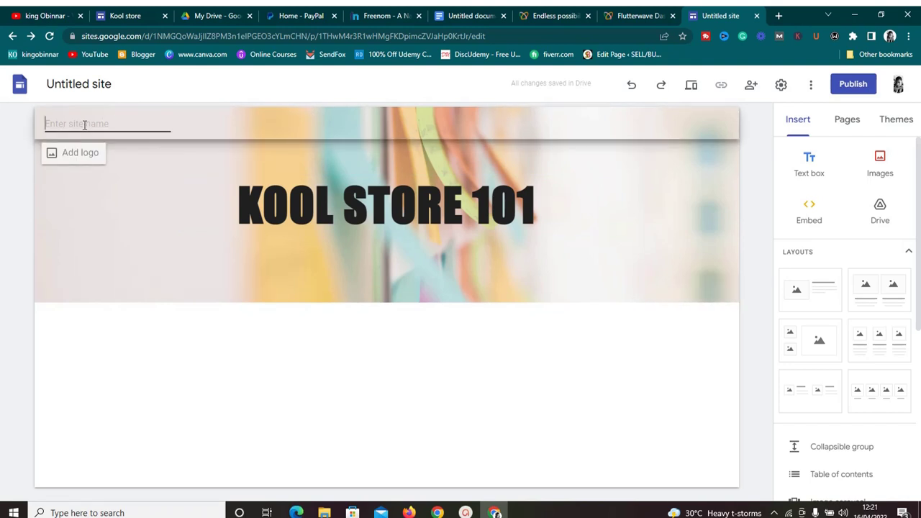
pyautogui.write('Kool store')
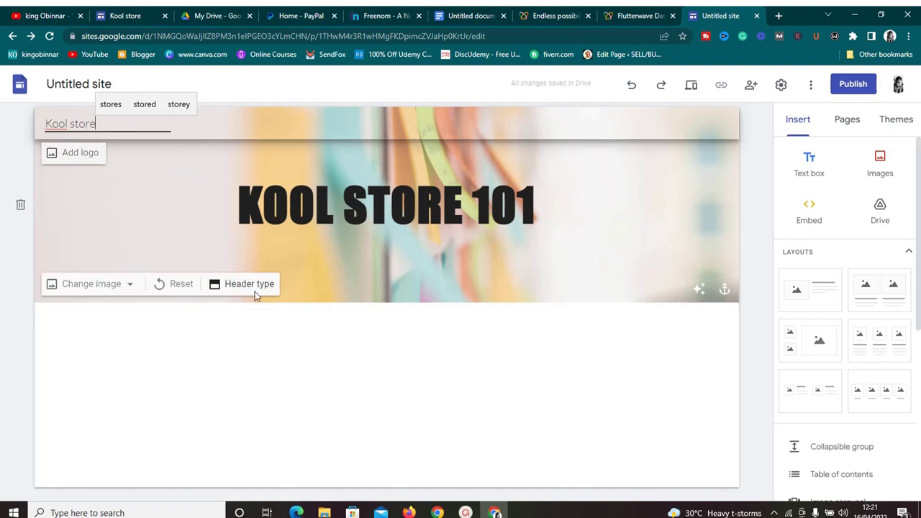
pyautogui.click(332, 386)
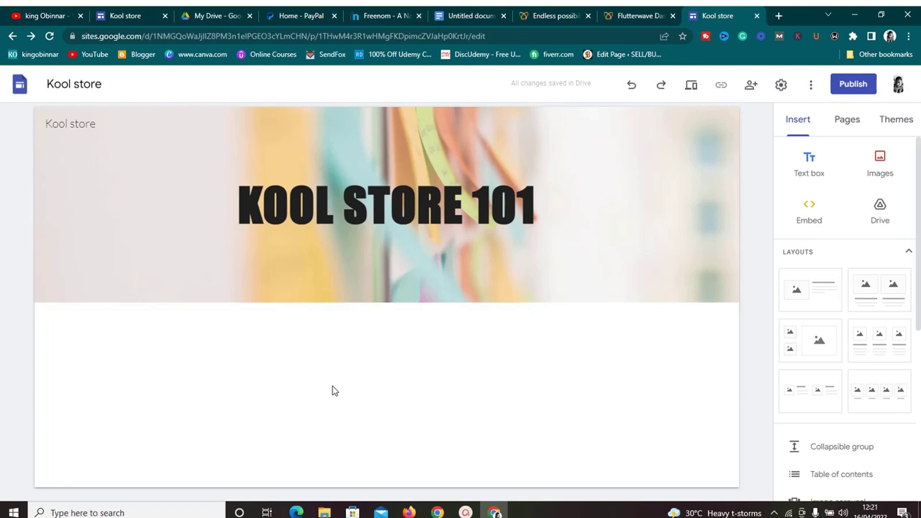
# Review the header, banner and product grid of the finished Kool store example site.
pyautogui.click(106, 15)
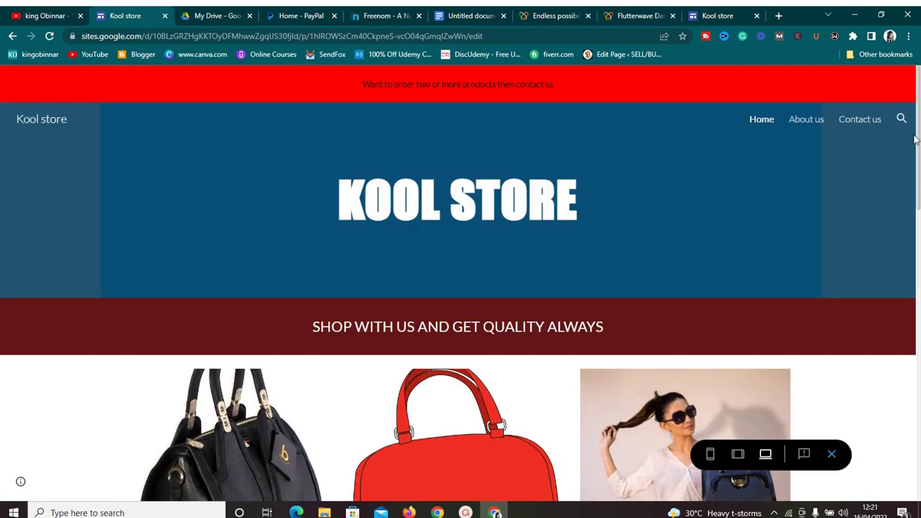
pyautogui.scroll(-3, 916, 144)
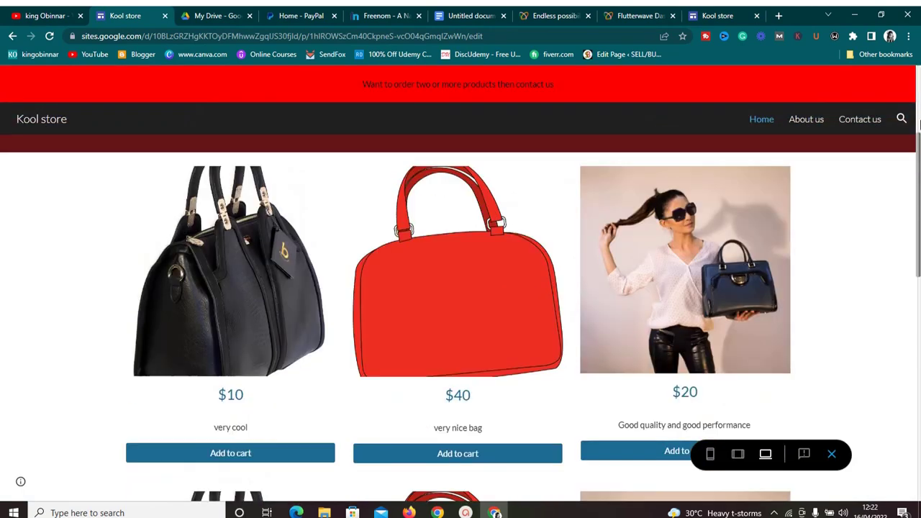
pyautogui.scroll(3, 917, 264)
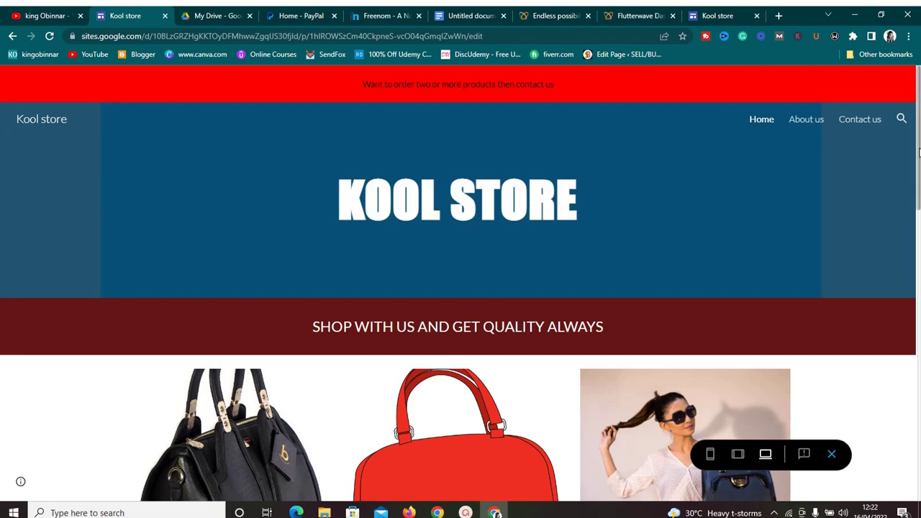
pyautogui.moveTo(918, 150); pyautogui.dragTo(918, 85)
pyautogui.moveTo(918, 148); pyautogui.dragTo(915, 101)
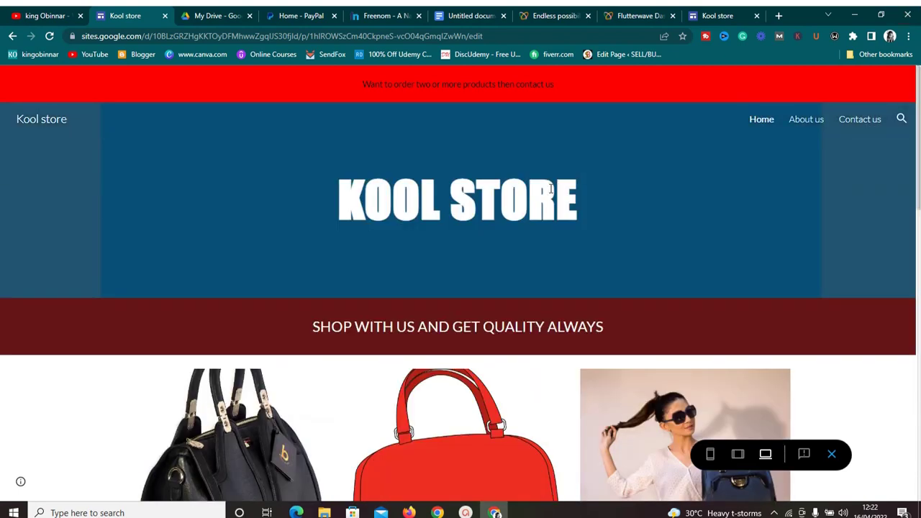
# Look through the YouTube channel's uploaded videos for the earlier Google Sites free online store tutorial.
pyautogui.click(55, 10)
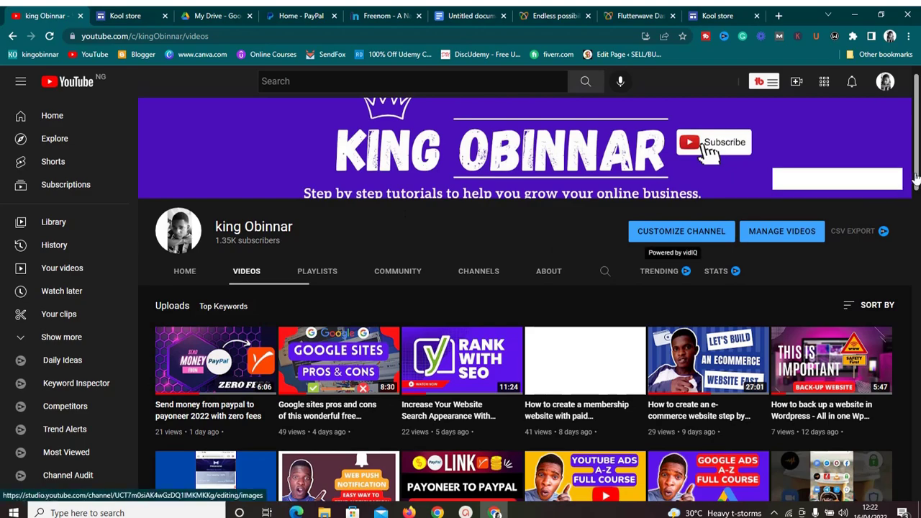
pyautogui.click(915, 325)
pyautogui.moveTo(915, 325); pyautogui.dragTo(915, 478)
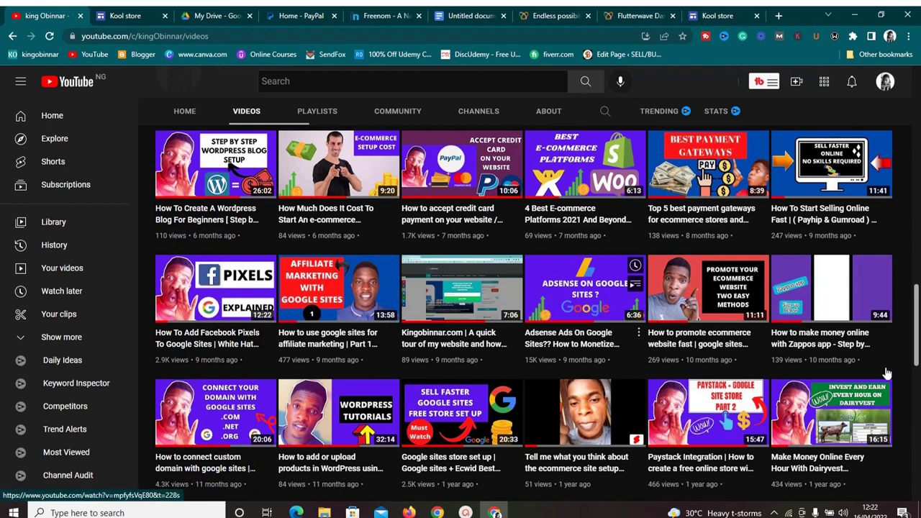
pyautogui.scroll(-2, 917, 337)
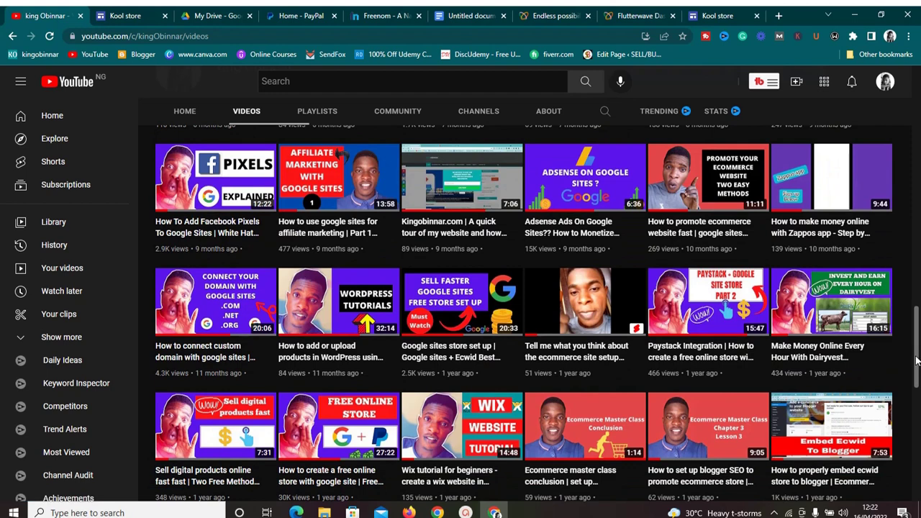
pyautogui.scroll(-1, 917, 361)
pyautogui.scroll(-2, 916, 368)
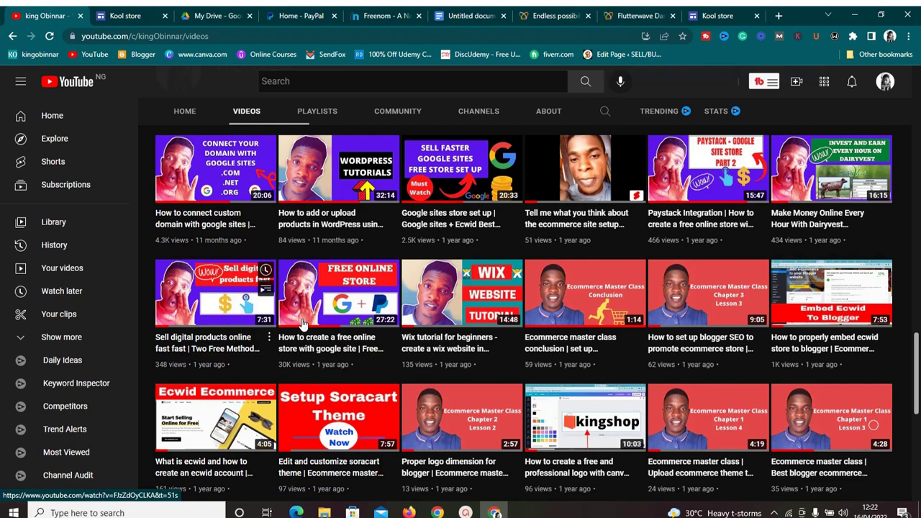
pyautogui.moveTo(297, 330)
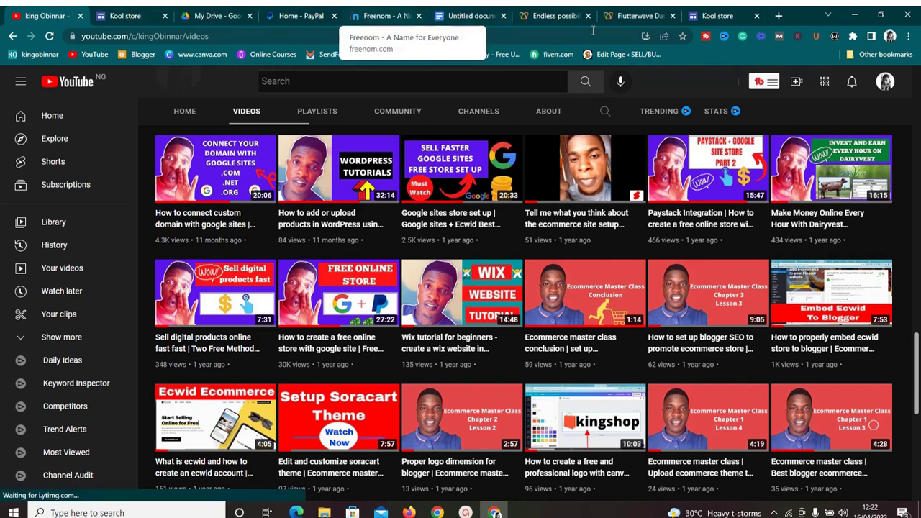
# Return to the Kool store site editor and try the three-column image and text layout below the header, deleting it again.
pyautogui.click(714, 10)
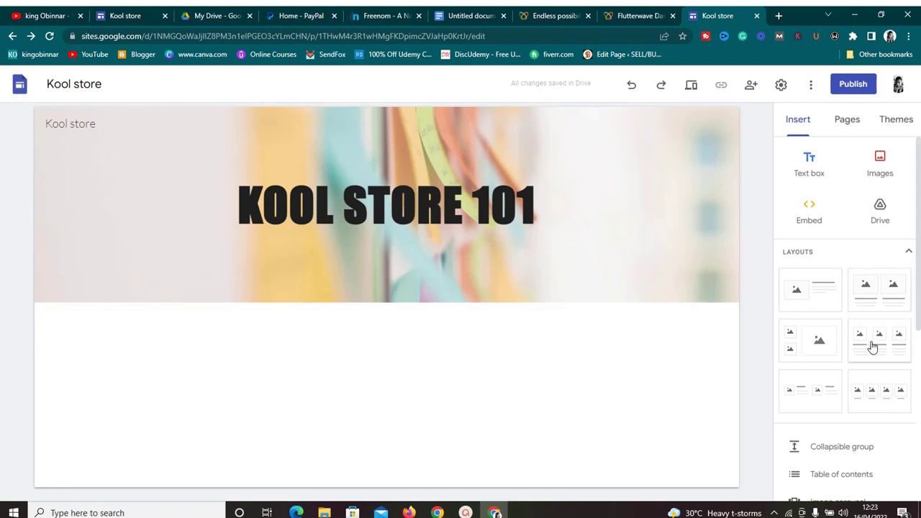
pyautogui.moveTo(873, 345); pyautogui.dragTo(654, 368)
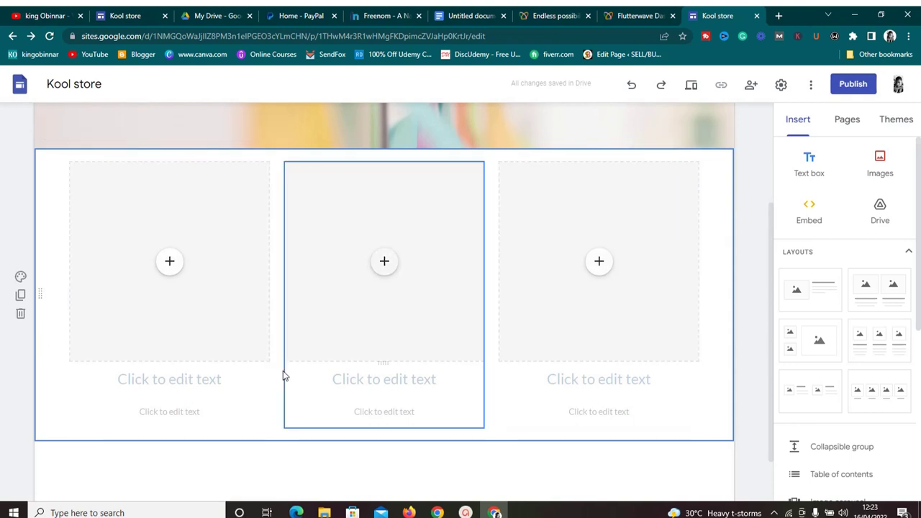
pyautogui.click(22, 316)
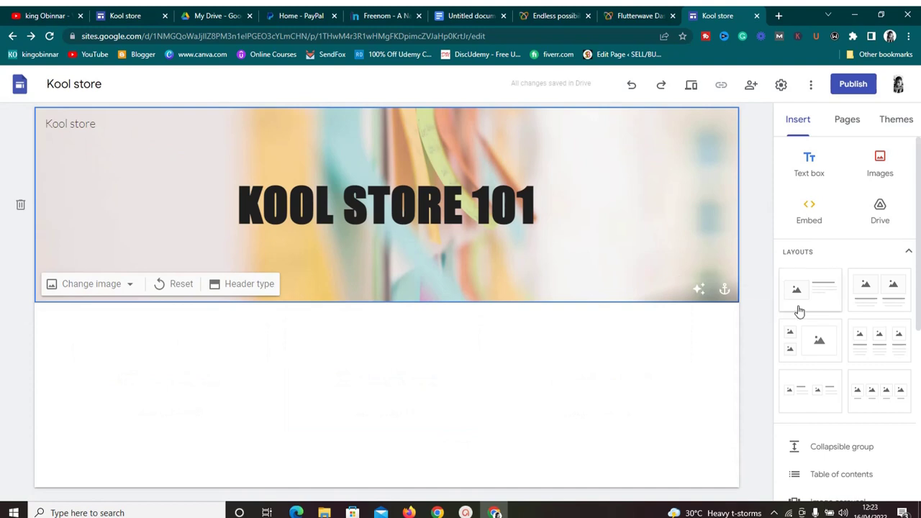
# Add the single image-and-text layout below the header and move its text block into a separate section beneath the image.
pyautogui.moveTo(809, 302); pyautogui.dragTo(513, 417)
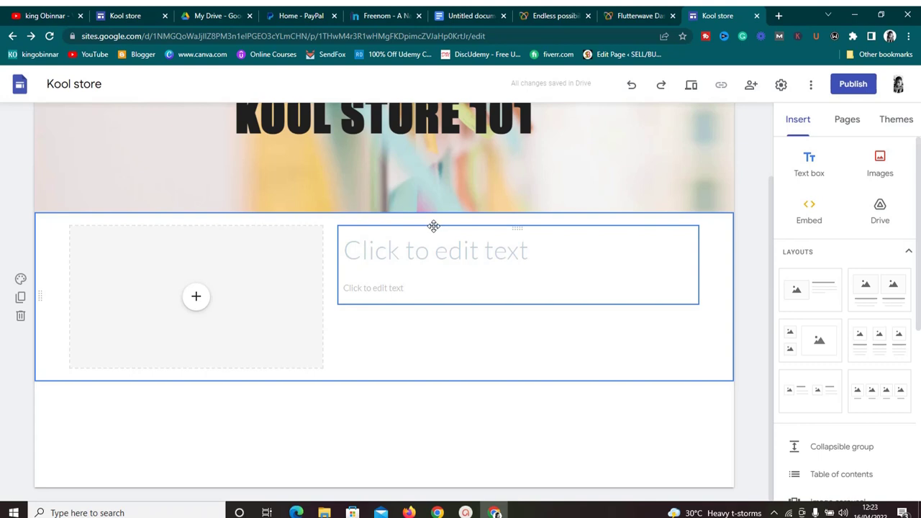
pyautogui.moveTo(433, 228); pyautogui.dragTo(337, 392)
# Fill the image placeholder with the red illustration of hands holding an e-book, found by a Google image search for "ebbok".
pyautogui.click(197, 196)
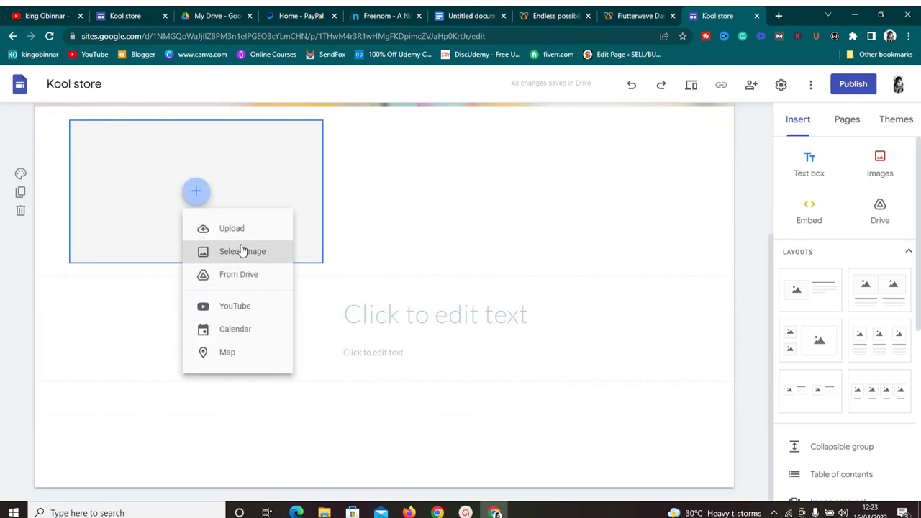
pyautogui.click(242, 250)
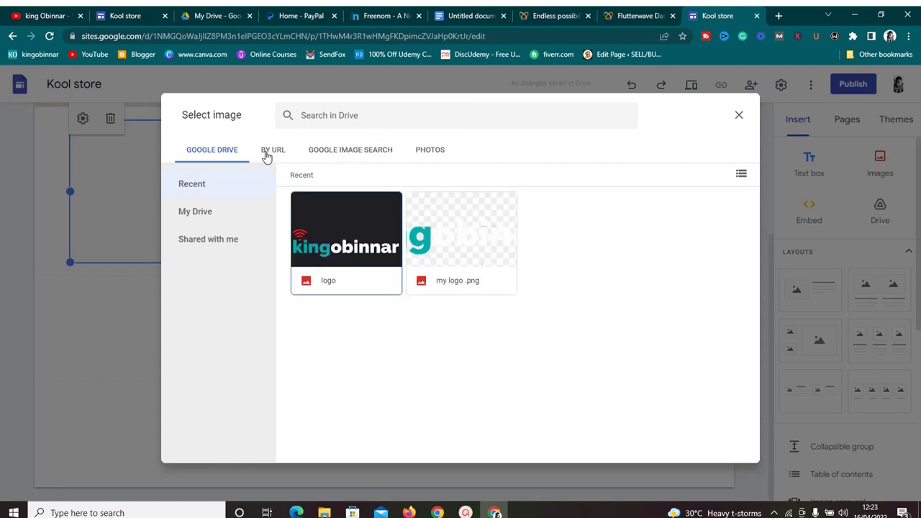
pyautogui.click(333, 156)
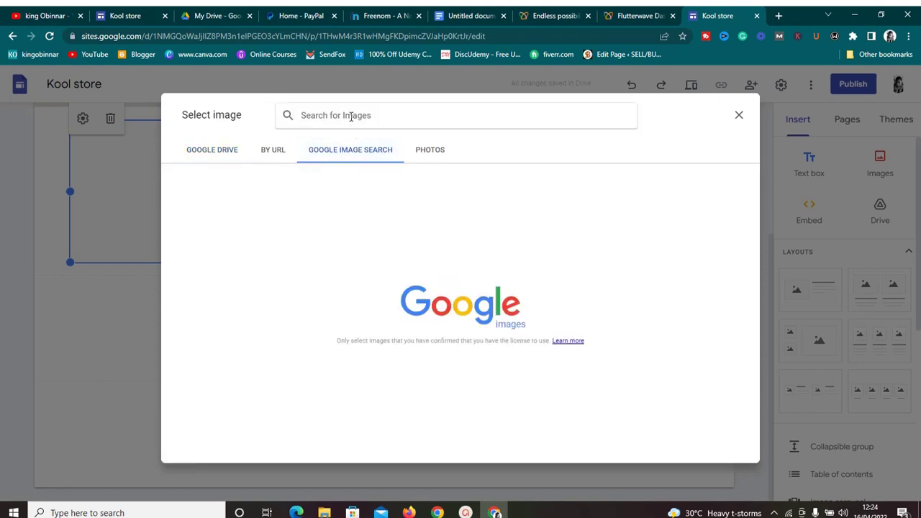
pyautogui.write('ebbok')
pyautogui.press('Return')
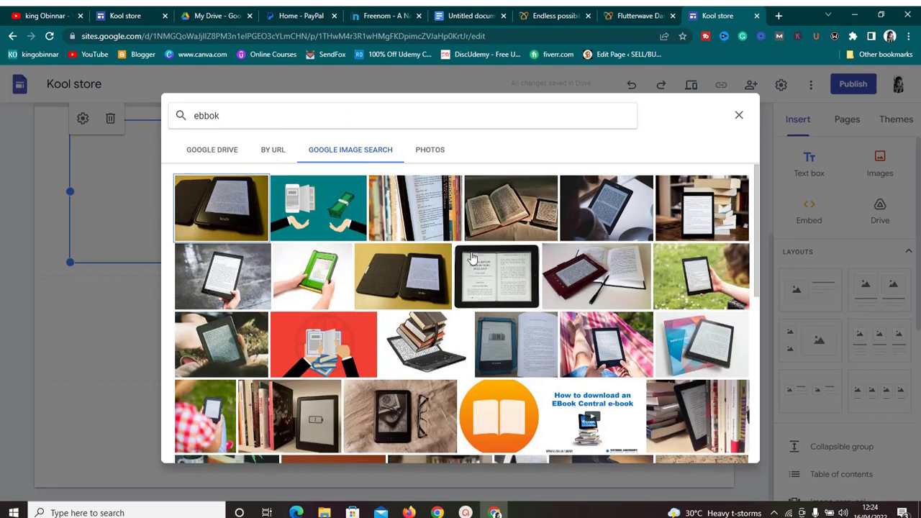
pyautogui.click(322, 340)
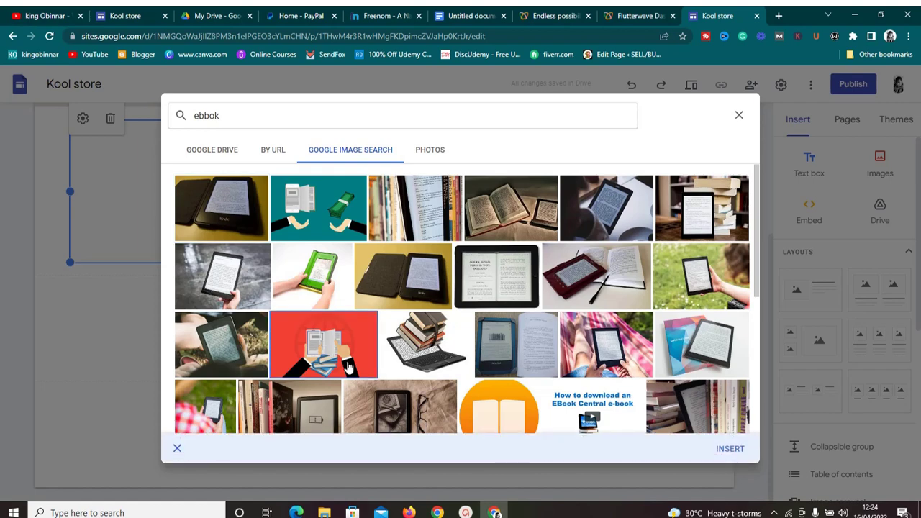
pyautogui.click(723, 450)
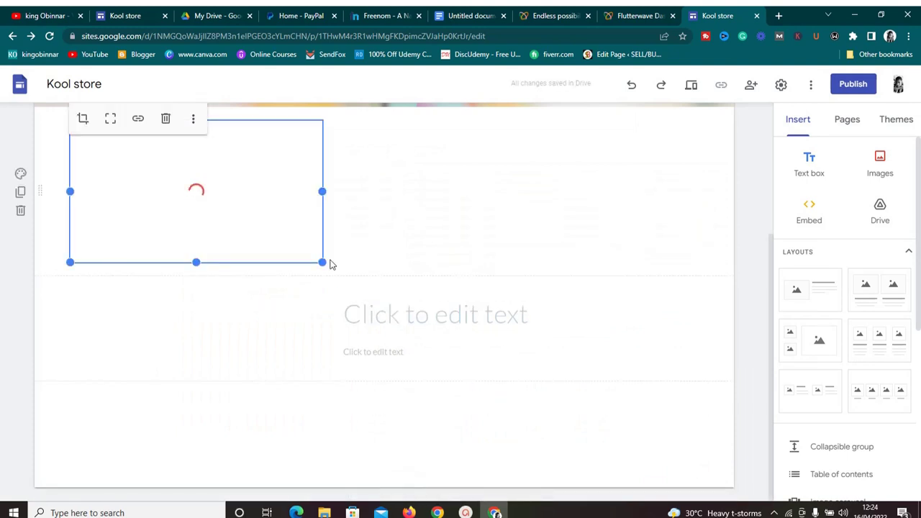
# Stretch the red e-book image across the full content width and increase its height until the whole illustration shows.
pyautogui.moveTo(323, 192); pyautogui.dragTo(795, 191)
pyautogui.moveTo(456, 263); pyautogui.dragTo(420, 232)
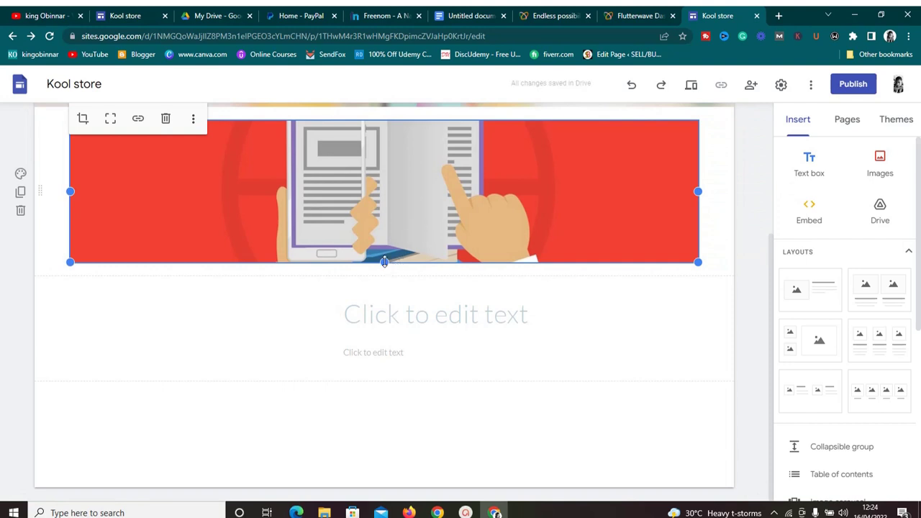
pyautogui.moveTo(384, 262); pyautogui.dragTo(381, 512)
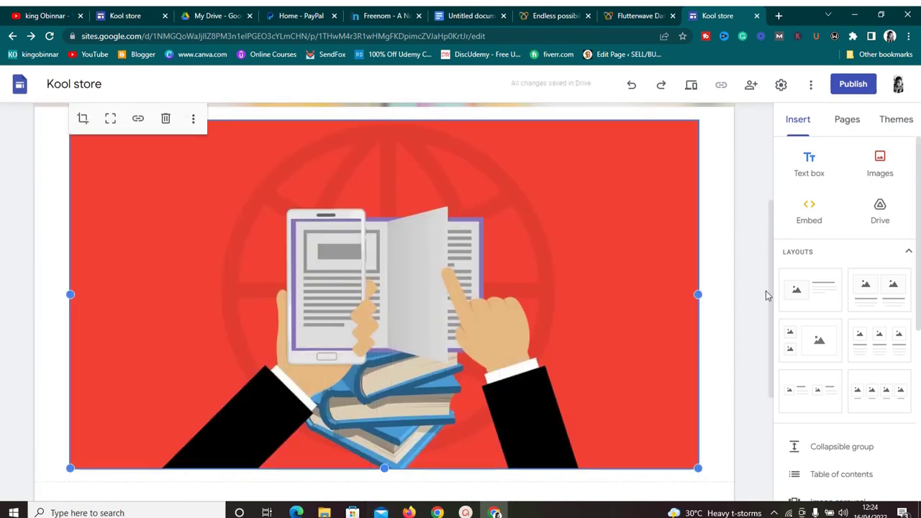
pyautogui.moveTo(769, 301); pyautogui.dragTo(758, 130)
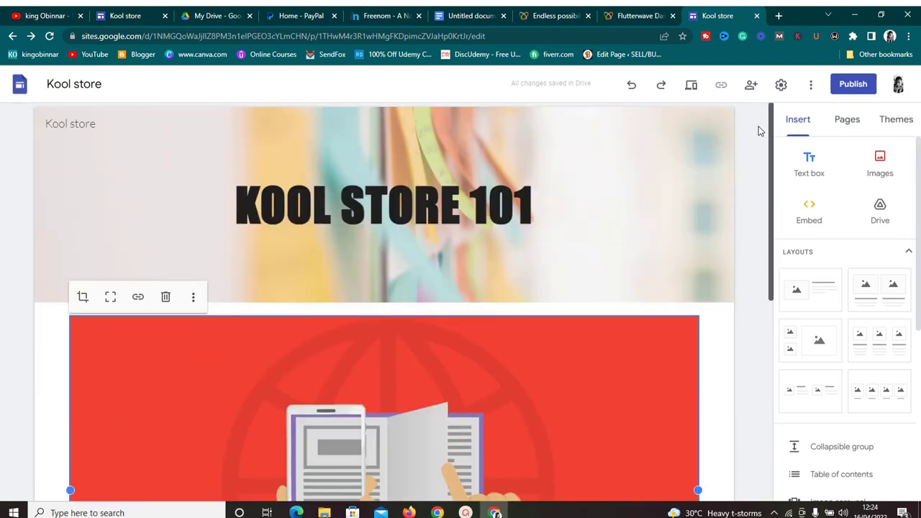
pyautogui.moveTo(765, 219); pyautogui.dragTo(756, 367)
# Enter "Ebook for ecommerce" as the title in the text block beneath the e-book image.
pyautogui.click(434, 393)
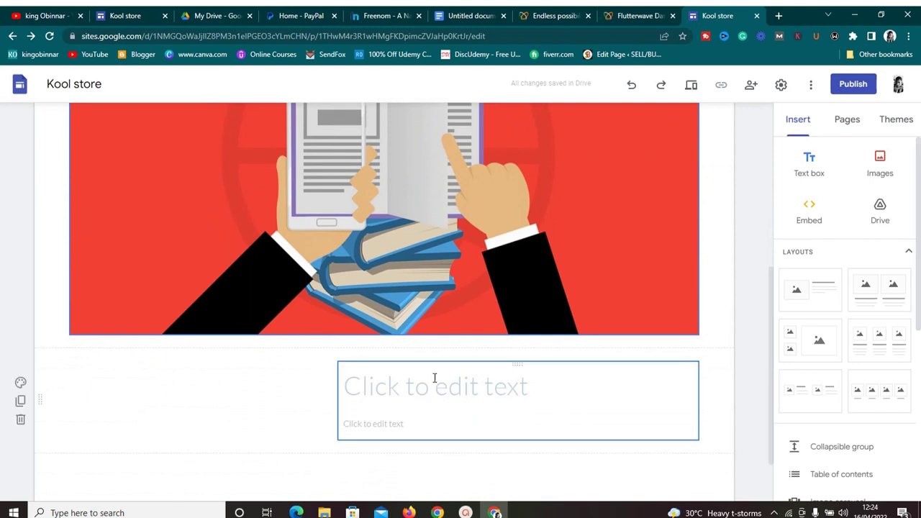
pyautogui.moveTo(424, 362); pyautogui.dragTo(388, 352)
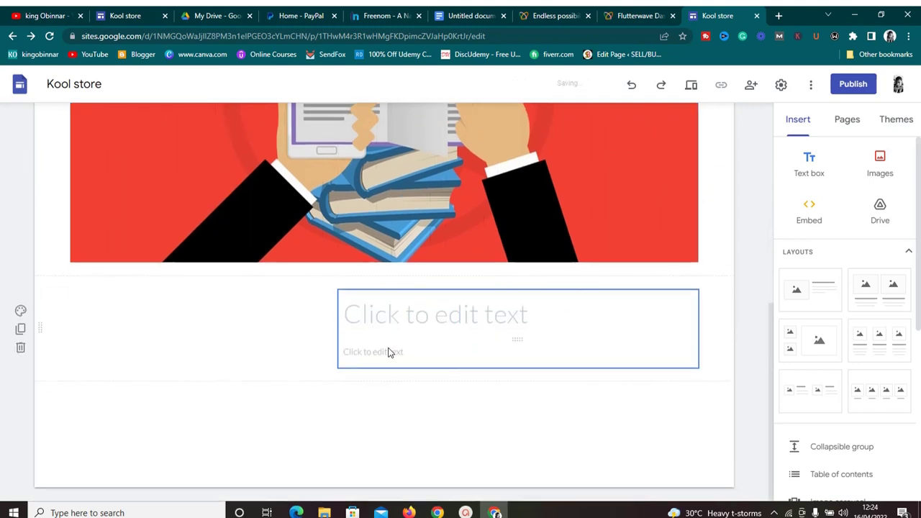
pyautogui.click(383, 302)
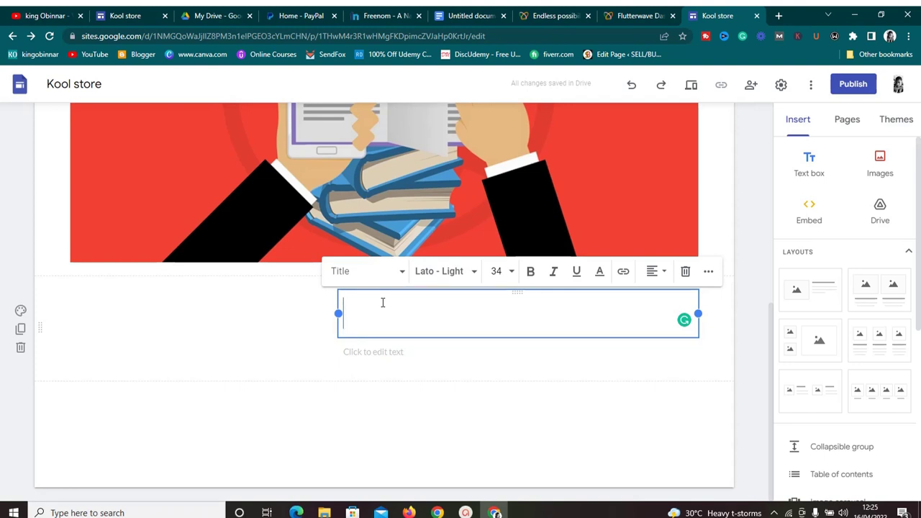
pyautogui.write('F')
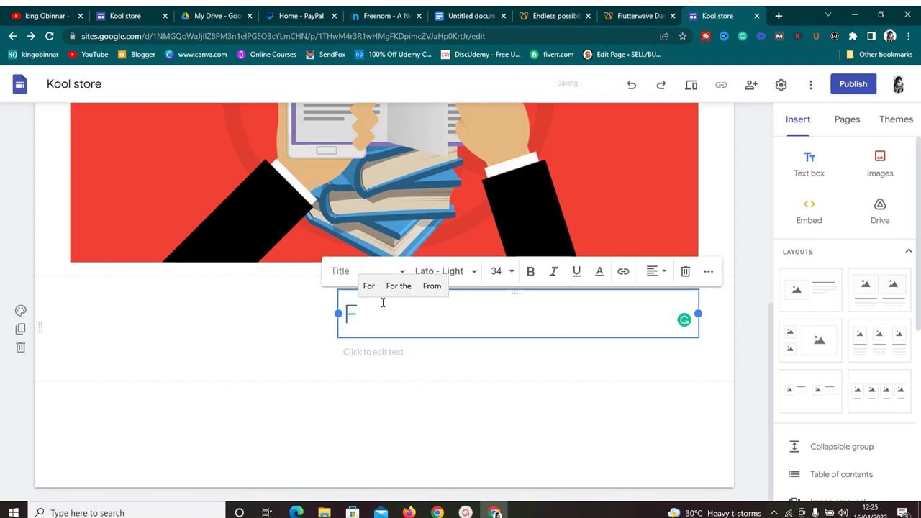
pyautogui.press('BackSpace')
pyautogui.write('E')
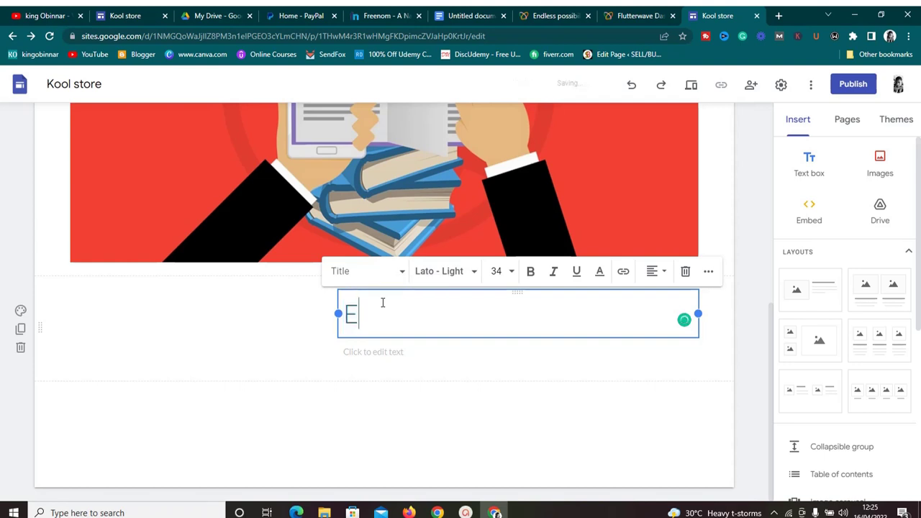
pyautogui.write('boo')
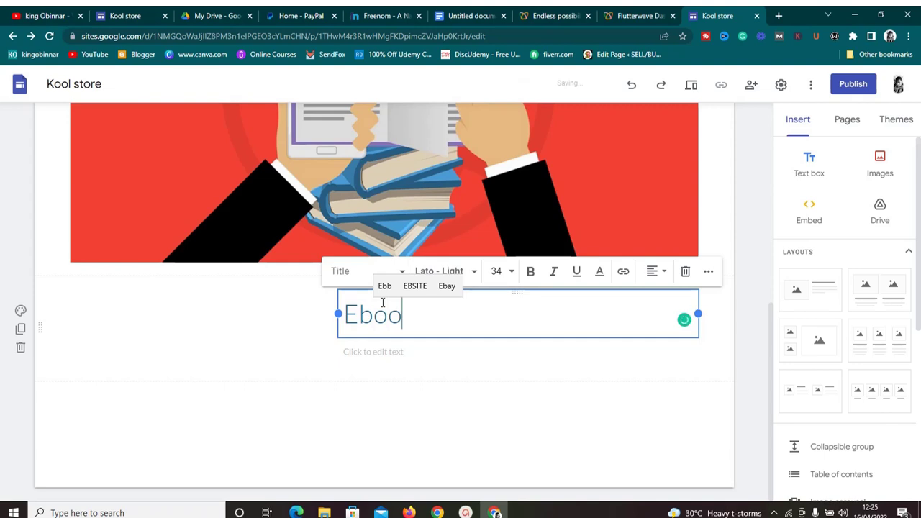
pyautogui.write('k for ')
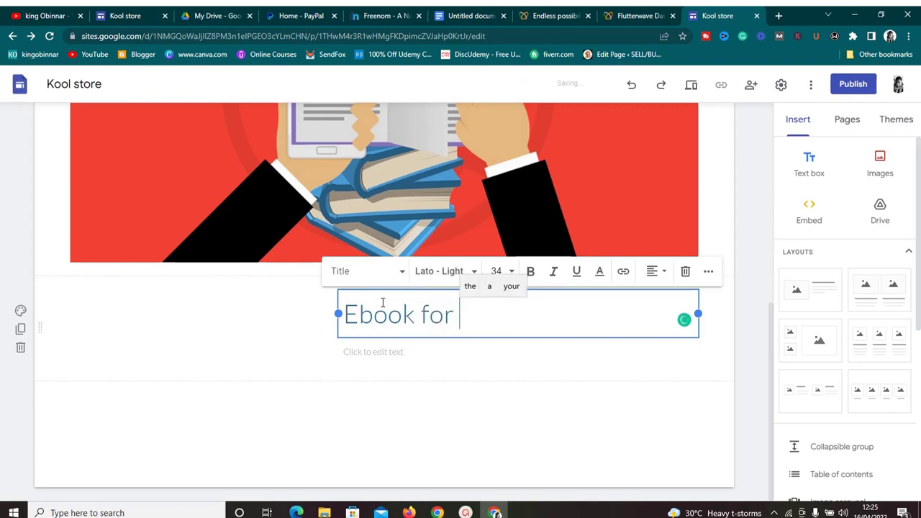
pyautogui.write('ecom')
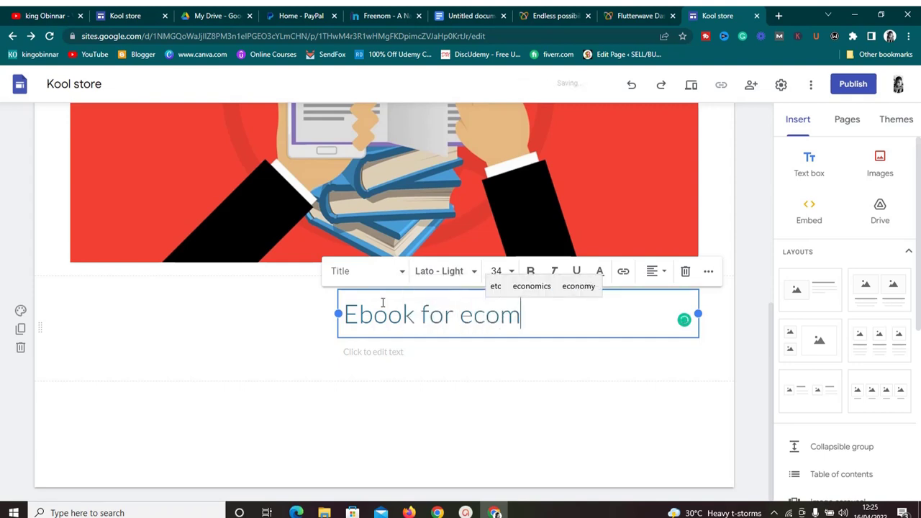
pyautogui.write('merce')
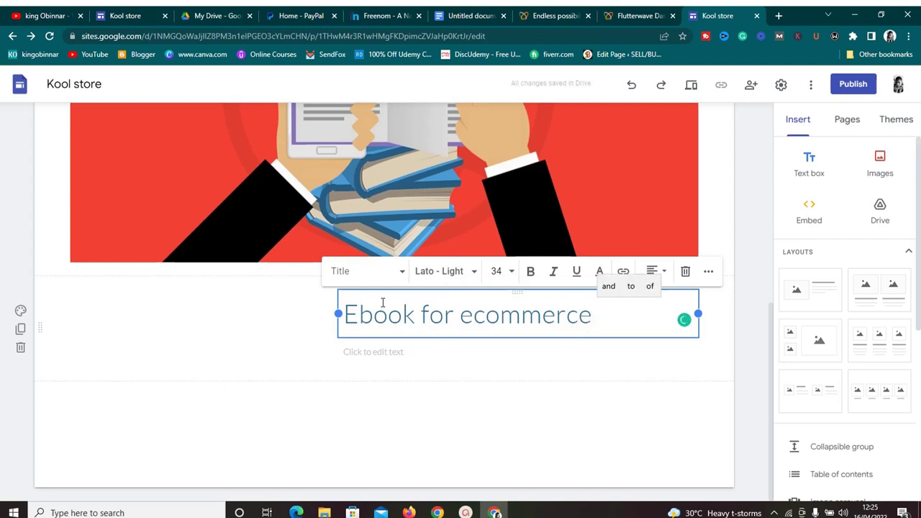
# Make the whole "Ebook for ecommerce" title bold, keeping its Title text style.
pyautogui.tripleClick(417, 316)
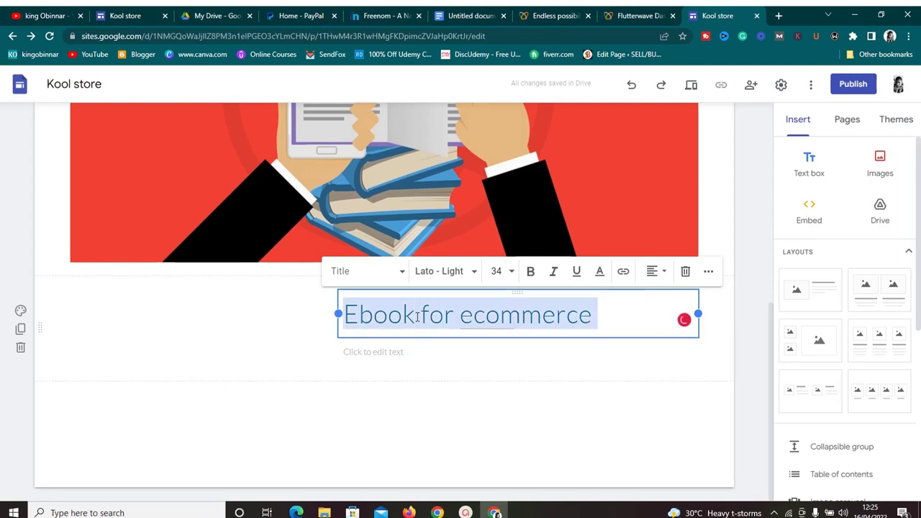
pyautogui.click(530, 273)
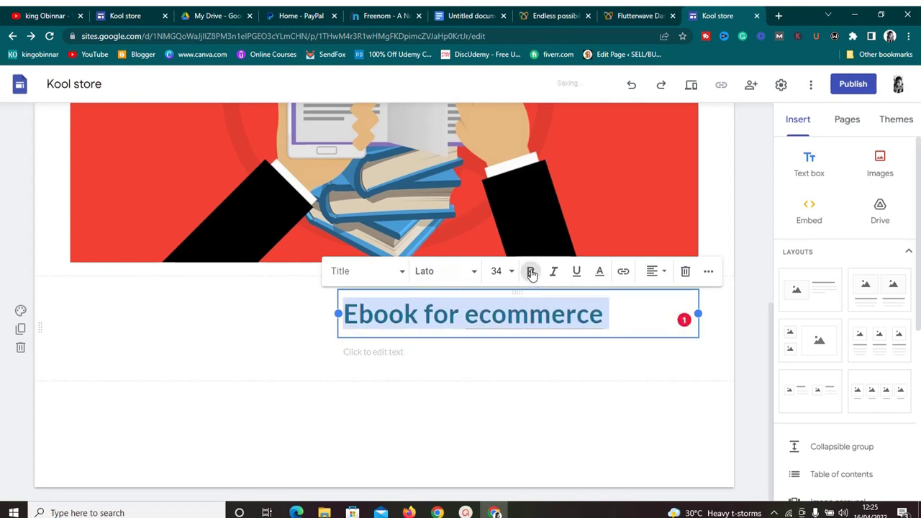
pyautogui.click(403, 276)
pyautogui.click(374, 309)
pyautogui.click(308, 319)
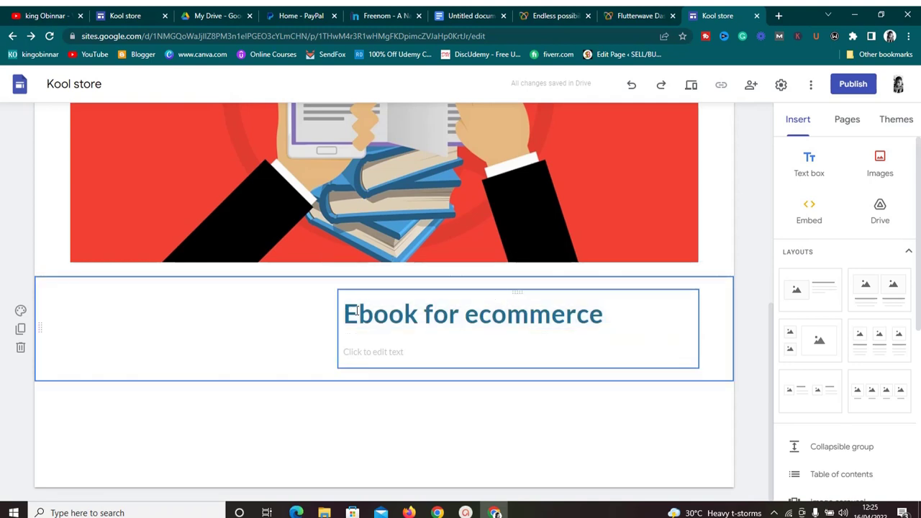
# Move the "Ebook for ecommerce" title out of its text block and place it between the header and the e-book image.
pyautogui.click(356, 311)
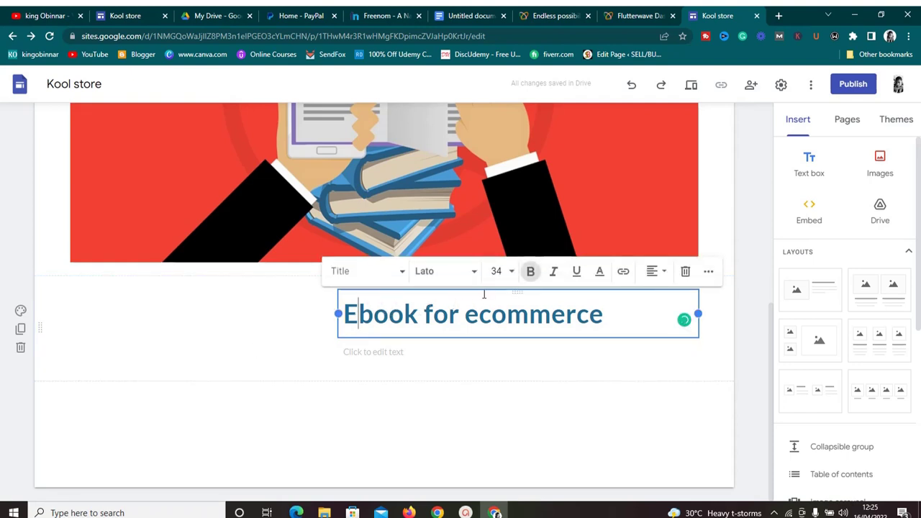
pyautogui.moveTo(482, 293); pyautogui.dragTo(302, 281)
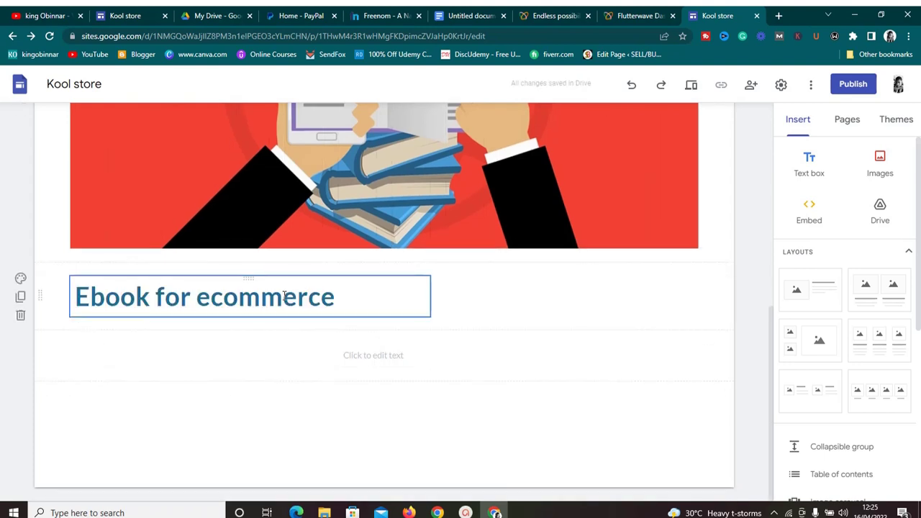
pyautogui.moveTo(254, 281); pyautogui.dragTo(309, 329)
# Centre the "Ebook for ecommerce" title above the image, leaving its spelling as entered.
pyautogui.click(255, 350)
pyautogui.hotkey('shift', 'Home')
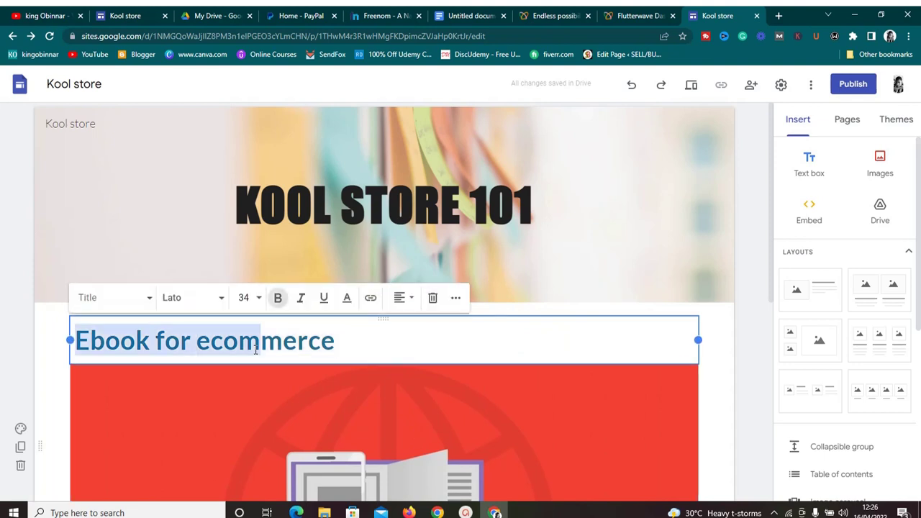
pyautogui.click(406, 303)
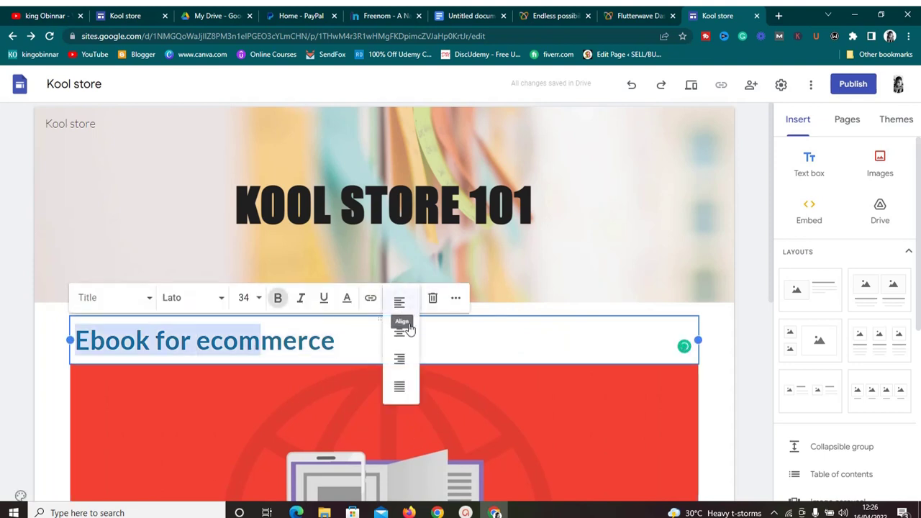
pyautogui.click(400, 382)
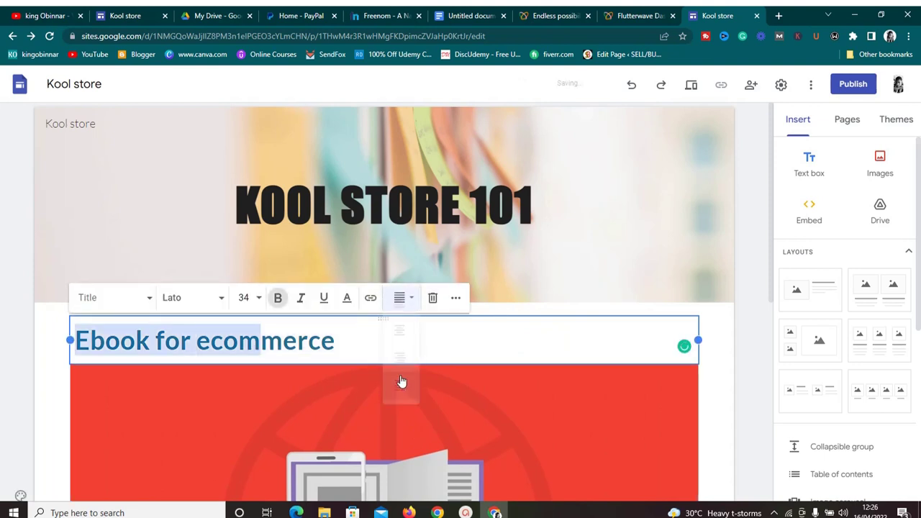
pyautogui.click(404, 298)
pyautogui.click(405, 330)
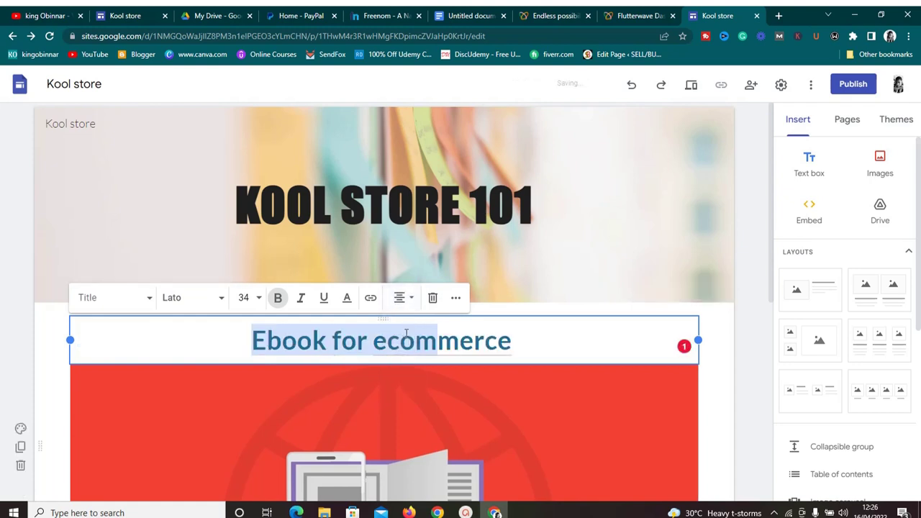
pyautogui.moveTo(498, 337)
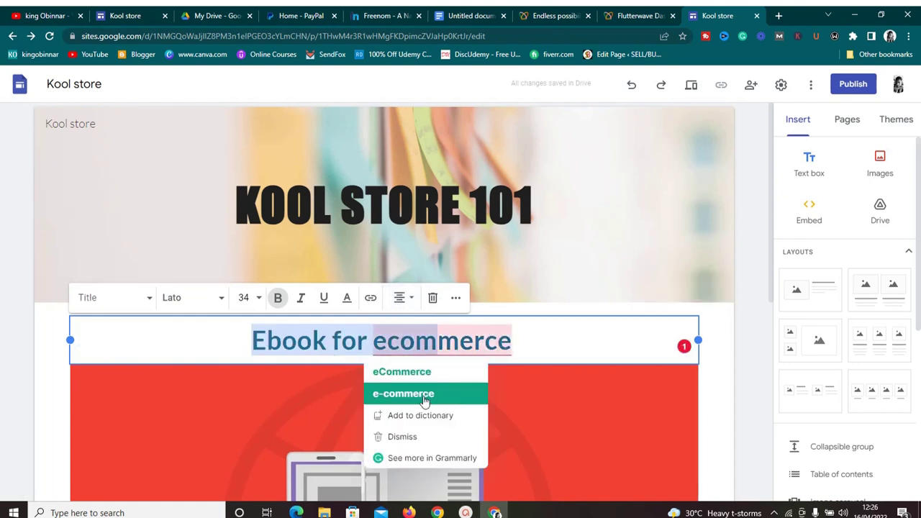
pyautogui.click(463, 382)
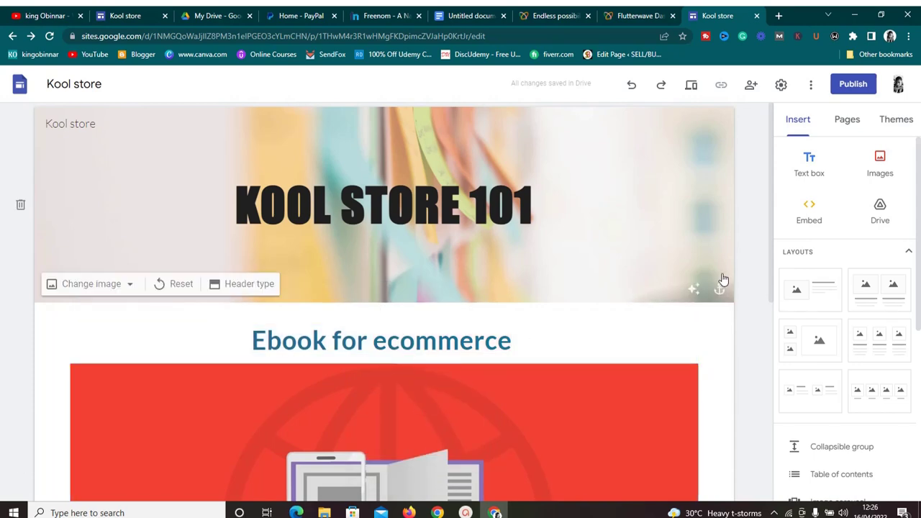
# Move the empty body text placeholder from beneath the image to directly under the "Ebook for ecommerce" title.
pyautogui.scroll(-5, 759, 360)
pyautogui.scroll(-1, 755, 453)
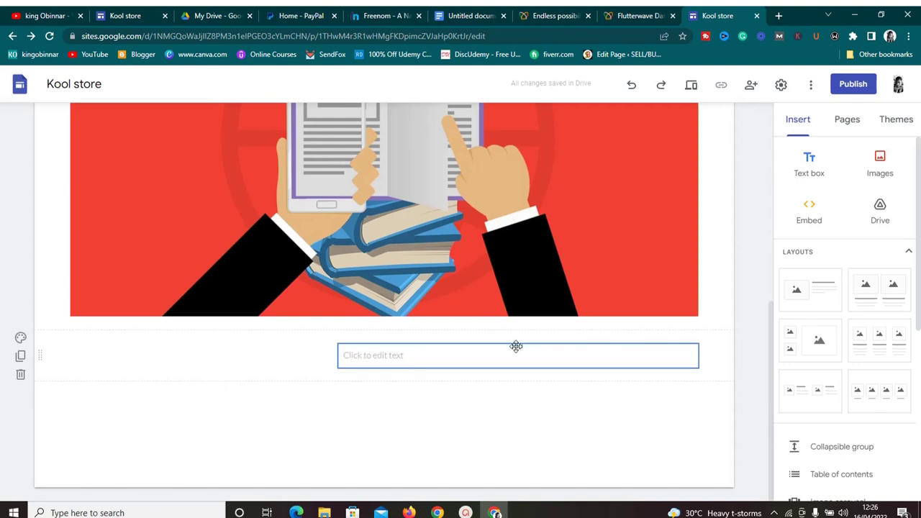
pyautogui.moveTo(516, 346); pyautogui.dragTo(392, 359)
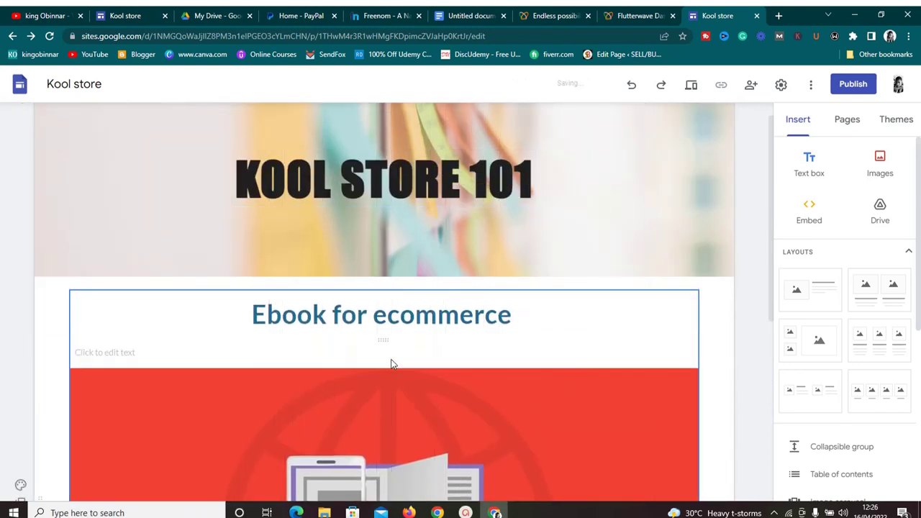
# Fill the body text under the title with three lines of random filler letters, starting with "Thsiishdujdhhdyhhsehhdhhd jhjdjjdhdd".
pyautogui.click(221, 353)
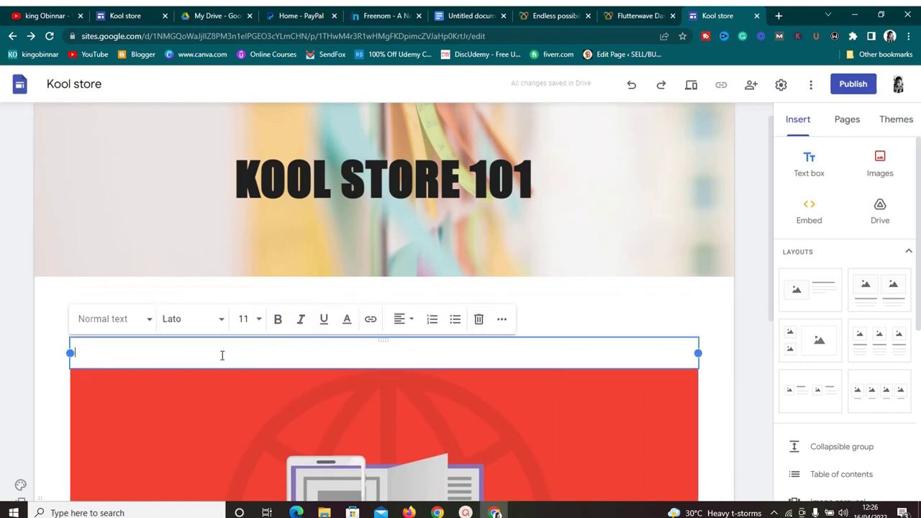
pyautogui.write('Thsiishd')
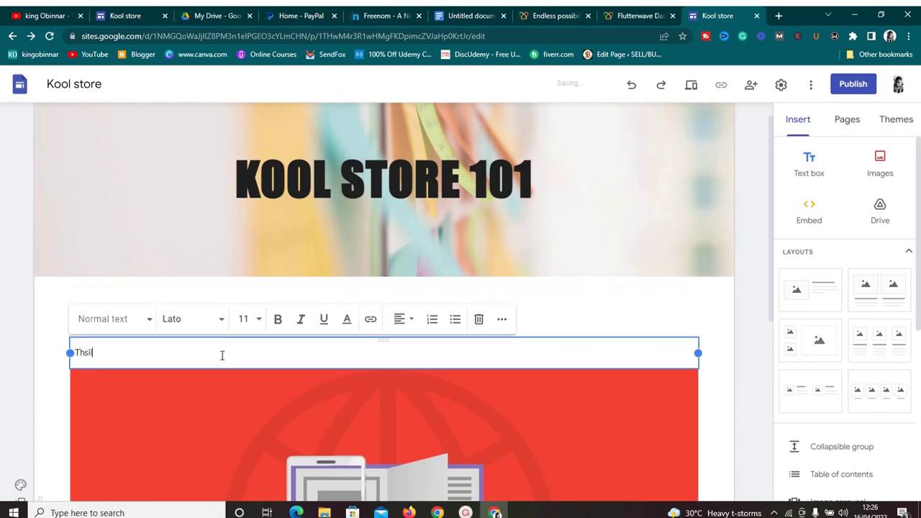
pyautogui.write('ujdhhdyhhsehhdh')
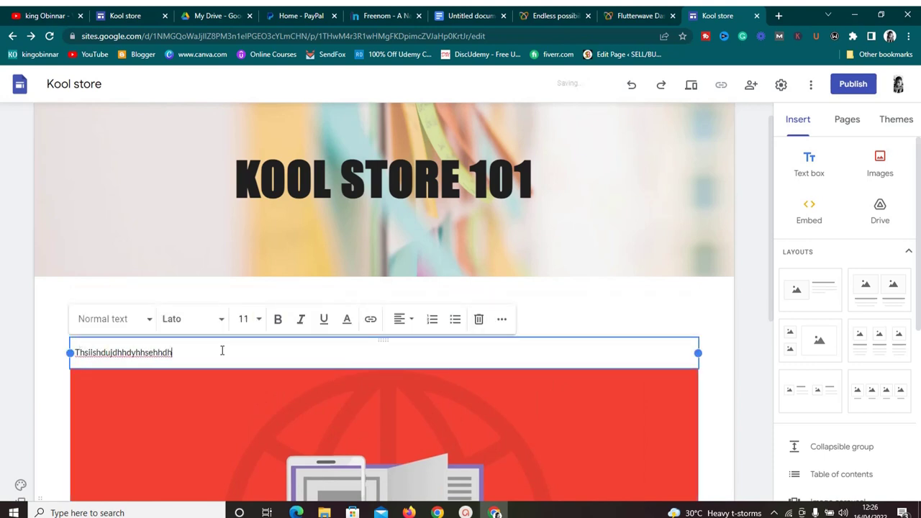
pyautogui.write('hd jhjdjjdhdd')
pyautogui.press('Return')
pyautogui.write('d')
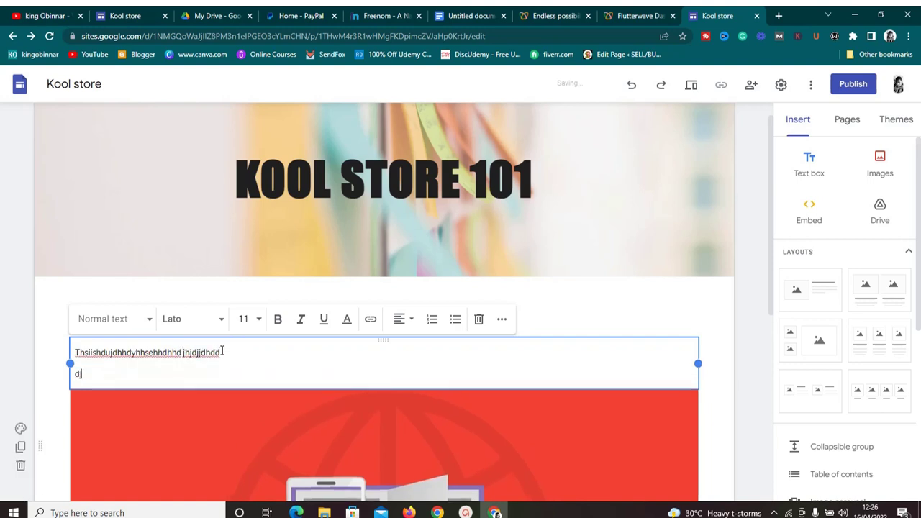
pyautogui.write('jjdjjdjdhejiujdjjjwiufriehwyu')
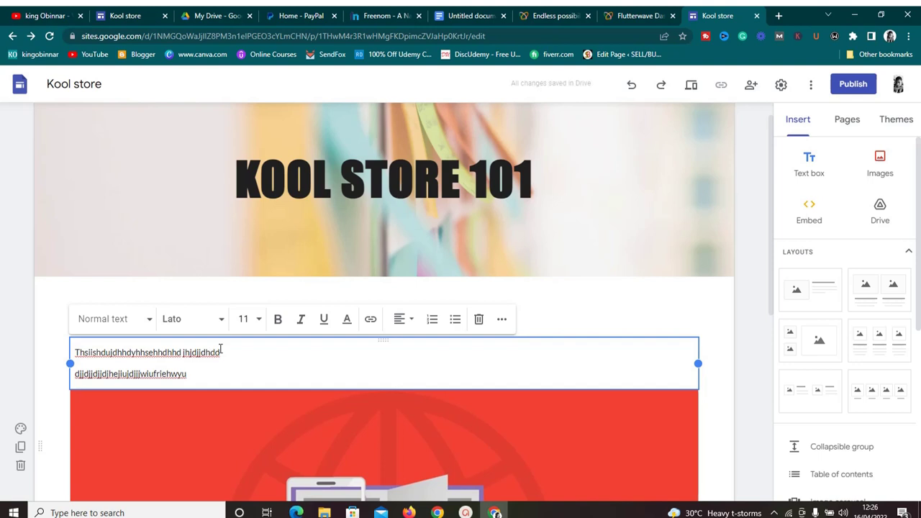
pyautogui.press('Return')
pyautogui.write('jhrwheeeee')
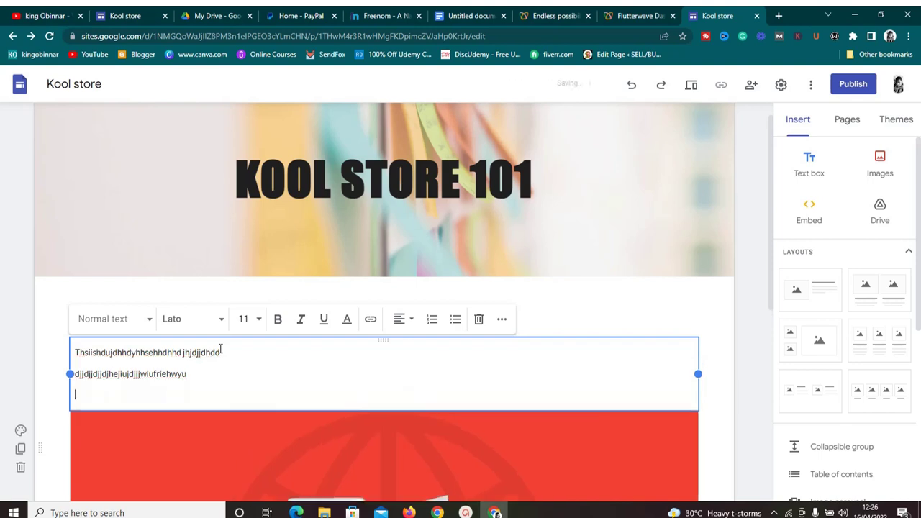
pyautogui.write('eeeeeeeeeeeeeeeeeeeefnnnwerj')
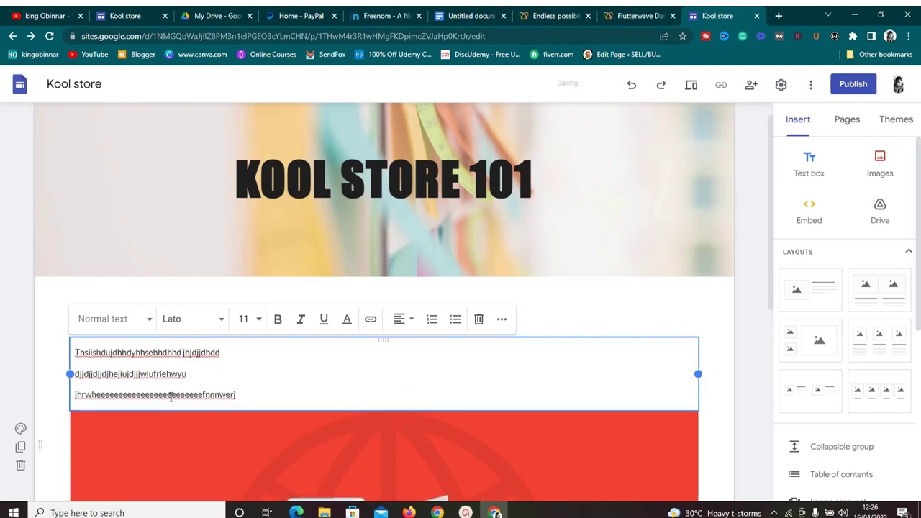
# Centre-align all three filler text lines beneath the "Ebook for ecommerce" title.
pyautogui.click(403, 321)
pyautogui.click(400, 351)
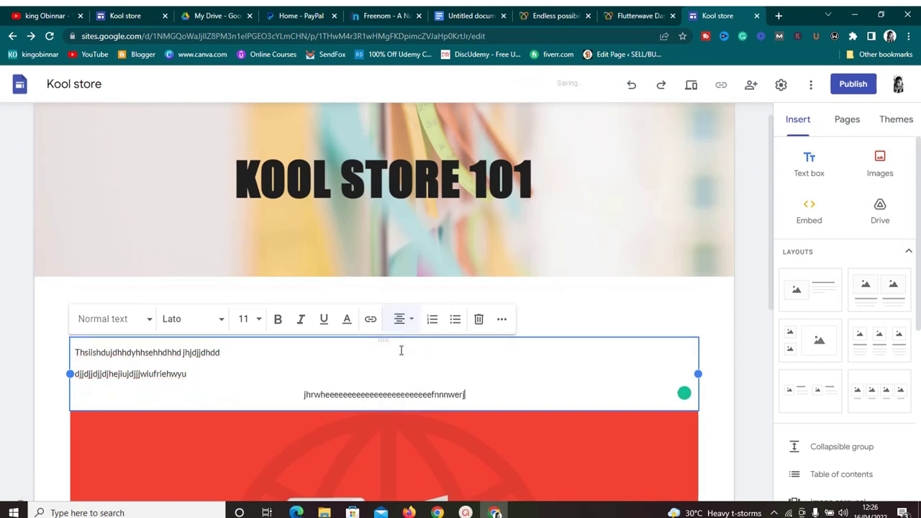
pyautogui.moveTo(186, 373); pyautogui.dragTo(50, 346)
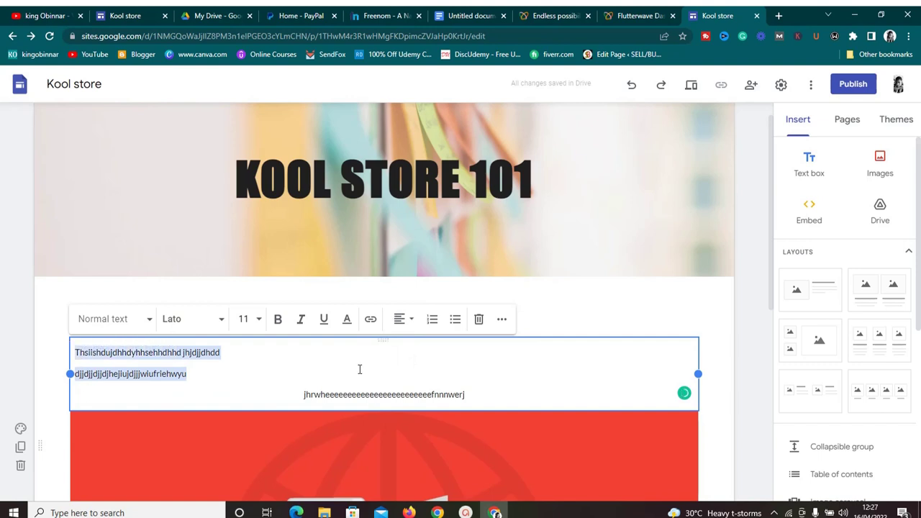
pyautogui.click(403, 321)
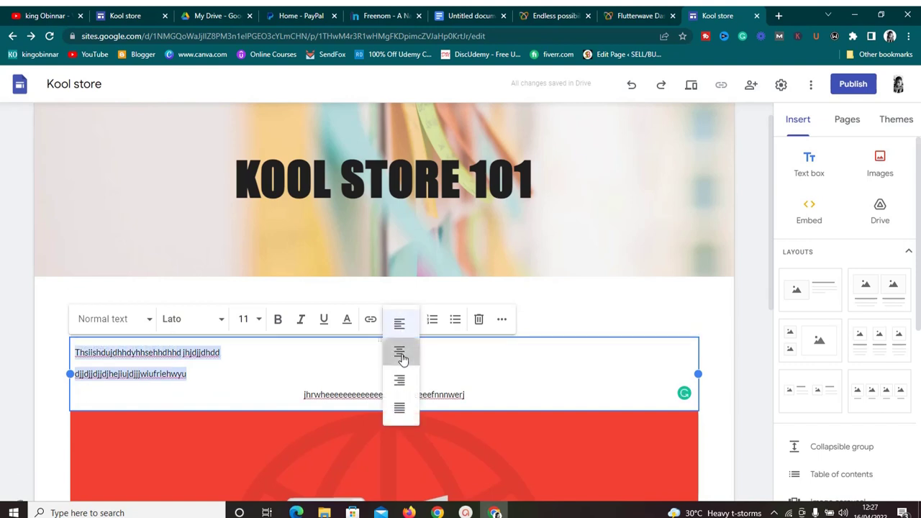
pyautogui.click(399, 354)
pyautogui.click(484, 401)
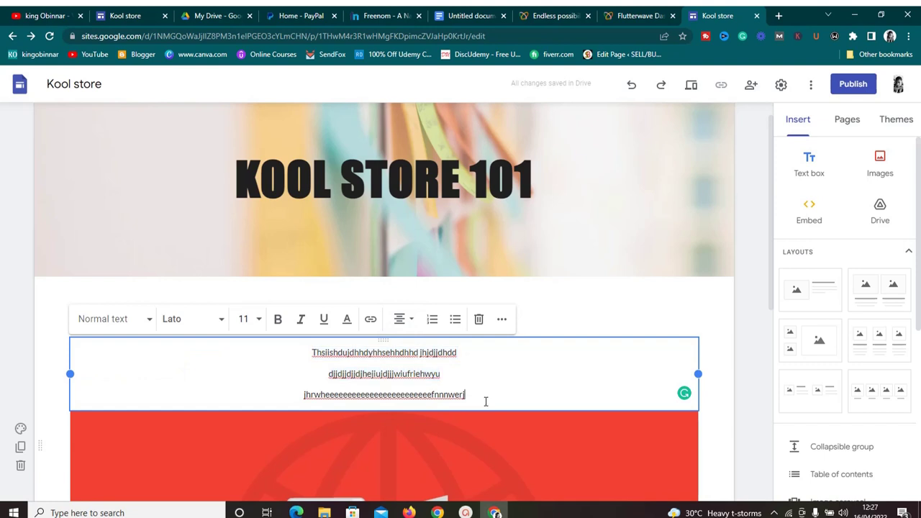
# Start inserting a button for the e-book product and name it "Buy Now".
pyautogui.moveTo(774, 292); pyautogui.dragTo(765, 335)
pyautogui.moveTo(676, 161)
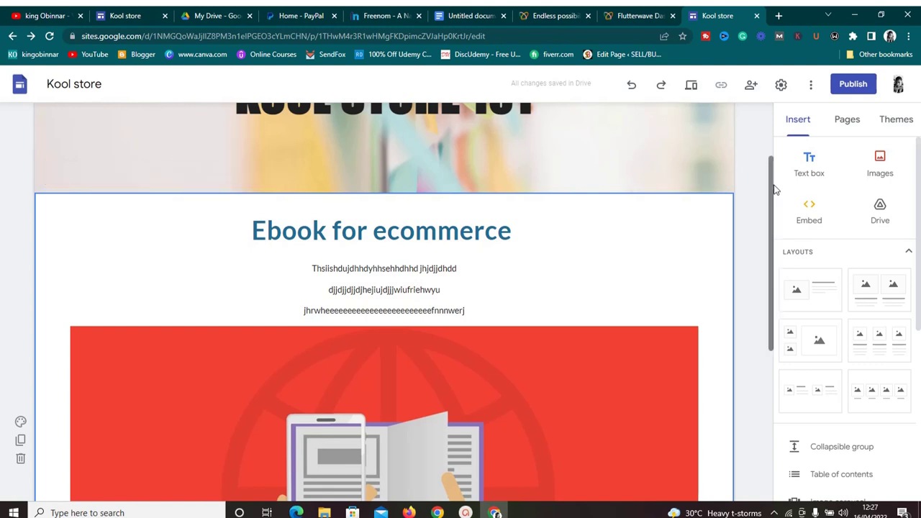
pyautogui.moveTo(768, 188); pyautogui.dragTo(767, 213)
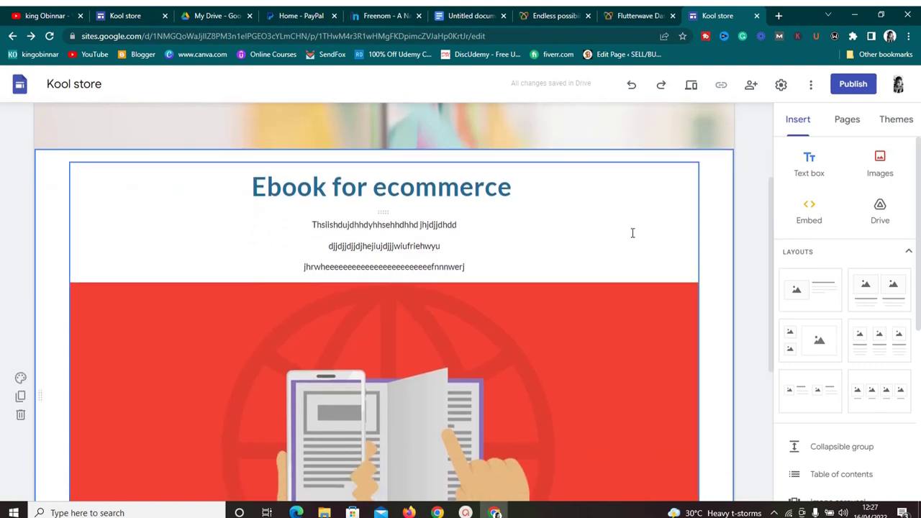
pyautogui.moveTo(767, 299); pyautogui.dragTo(765, 443)
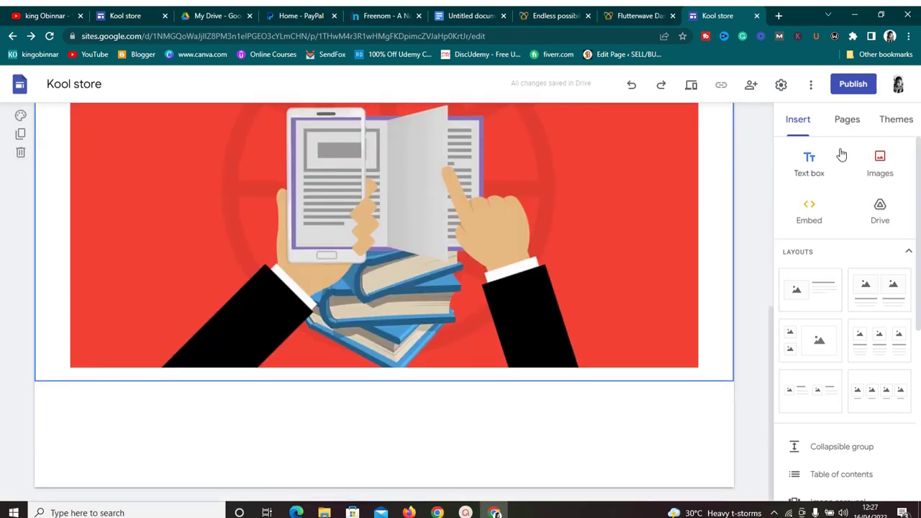
pyautogui.moveTo(916, 185); pyautogui.dragTo(897, 493)
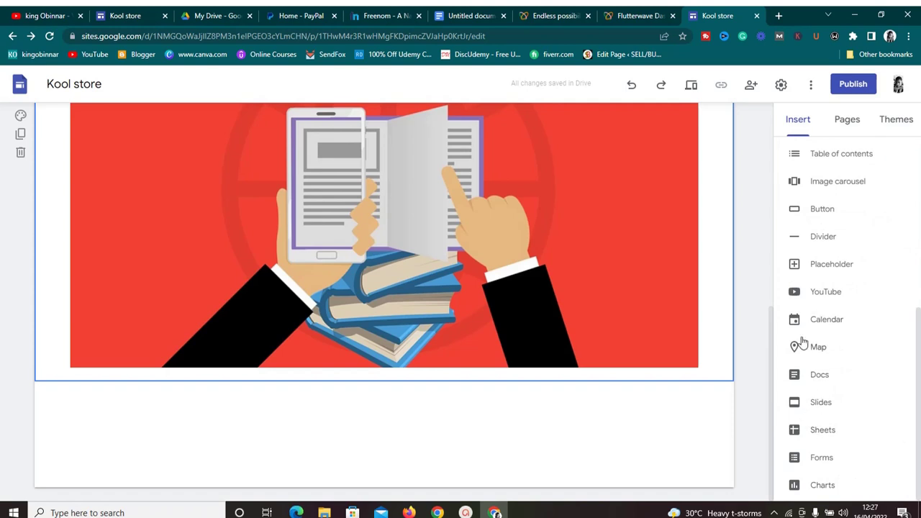
pyautogui.click(824, 214)
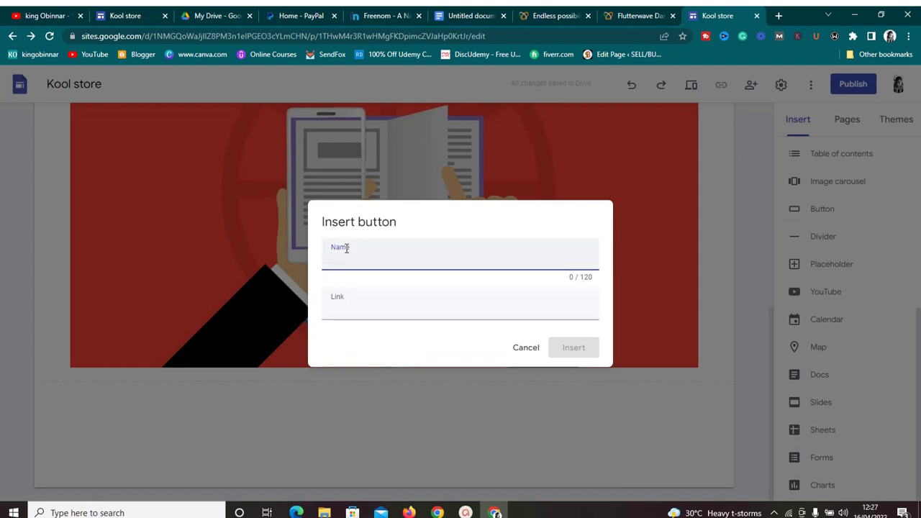
pyautogui.write('Buy Now')
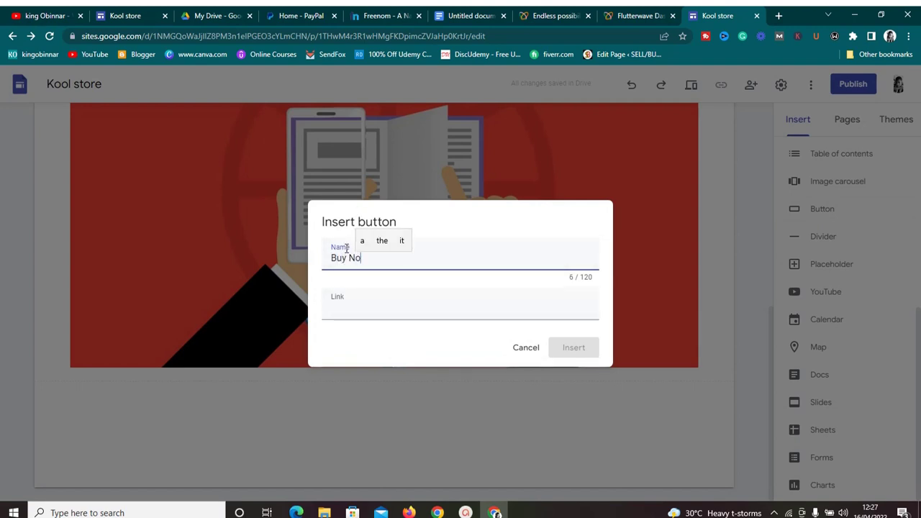
pyautogui.click(334, 309)
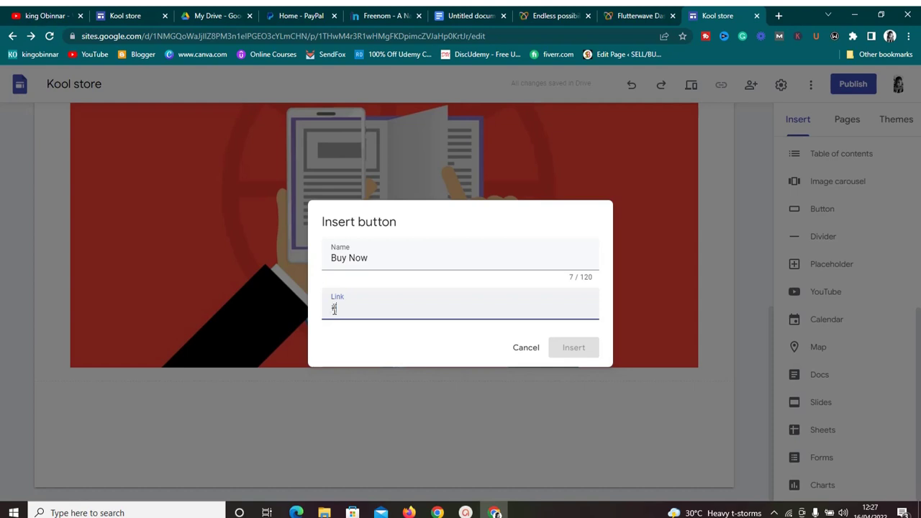
pyautogui.click(520, 325)
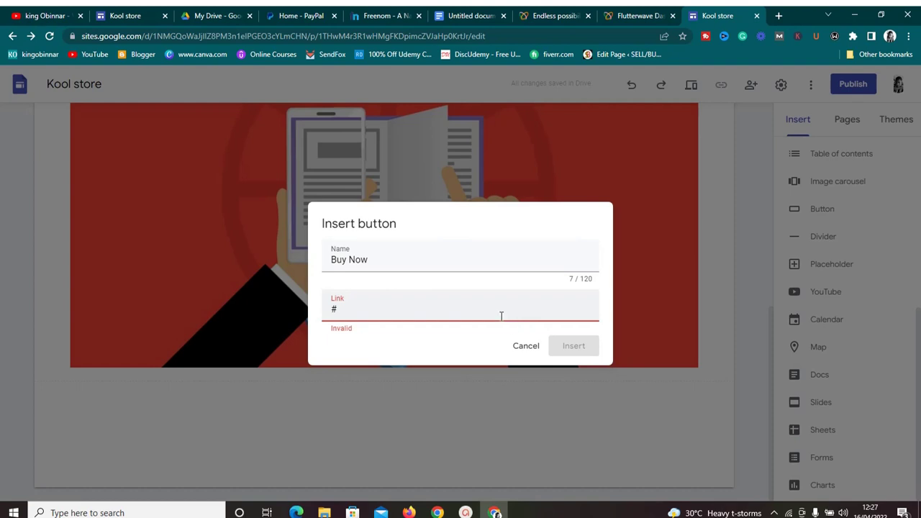
pyautogui.write('h')
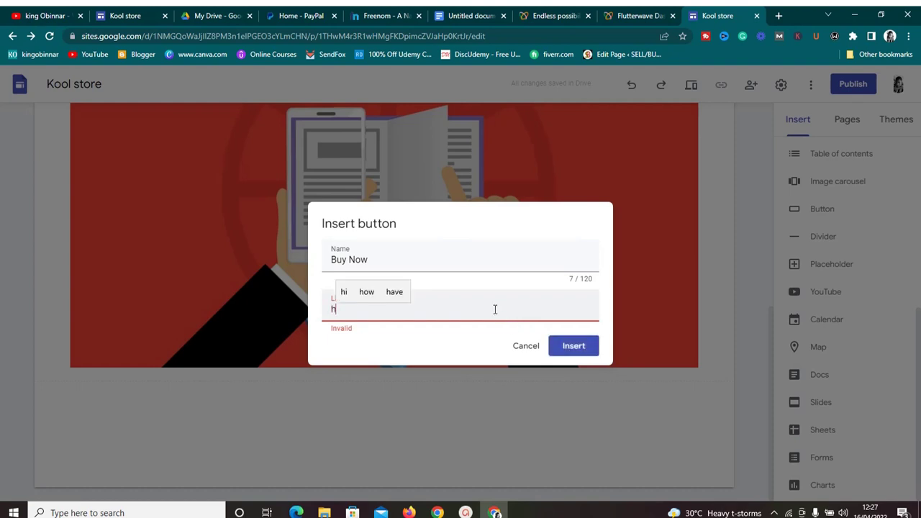
pyautogui.write('ttps')
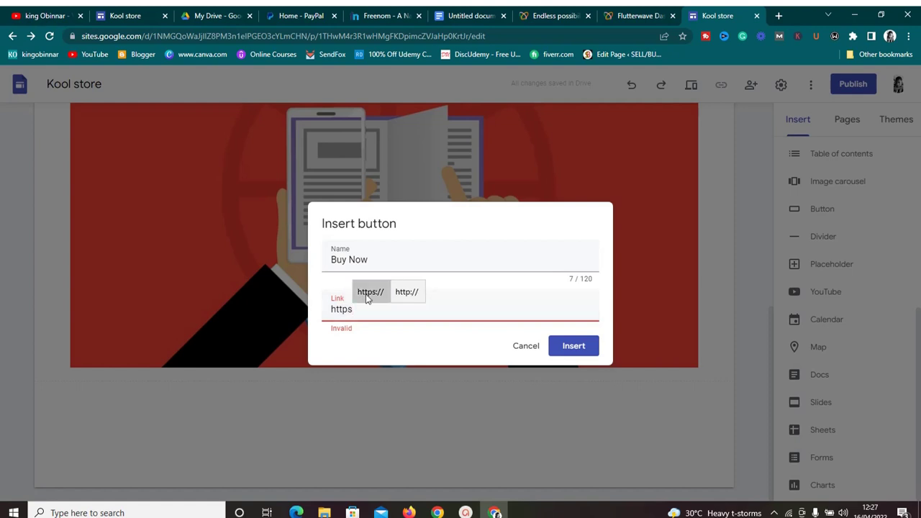
pyautogui.click(369, 293)
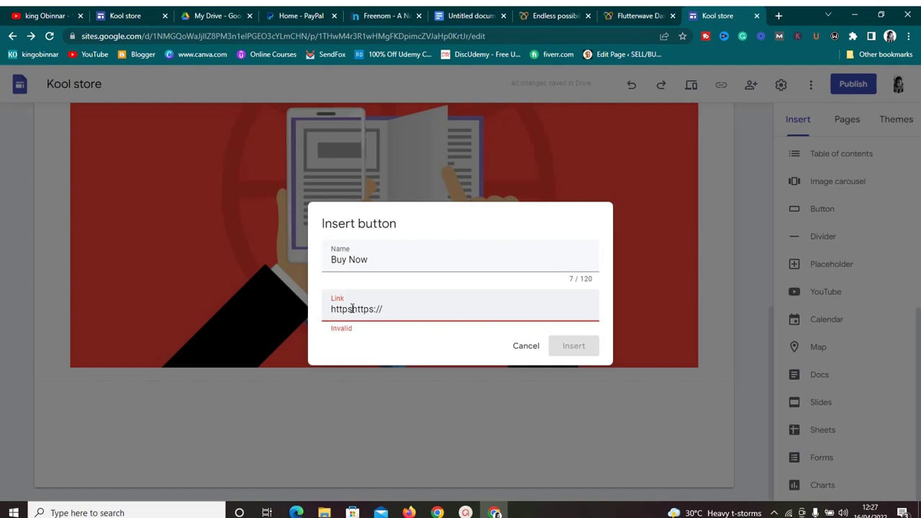
pyautogui.press('BackSpace')
pyautogui.press('BackSpace')
pyautogui.press('BackSpace')
pyautogui.press('BackSpace')
pyautogui.press('BackSpace')
pyautogui.write('k')
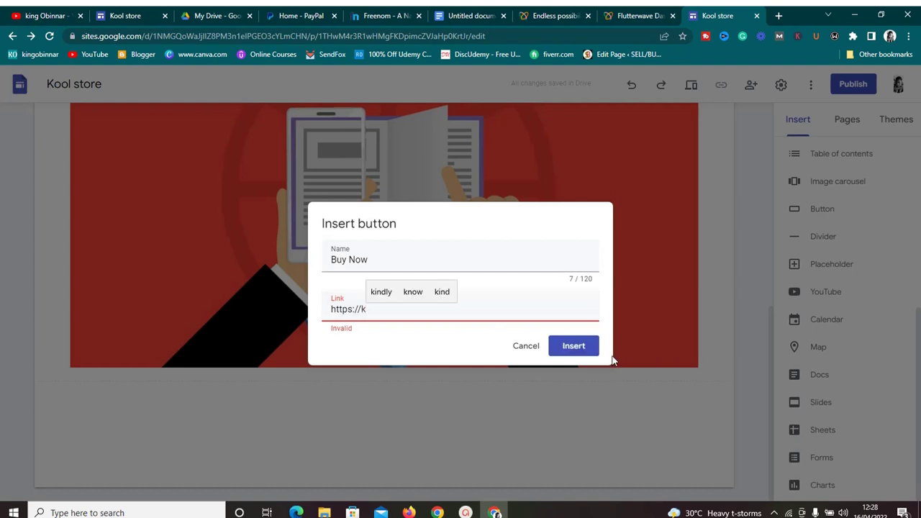
pyautogui.click(574, 346)
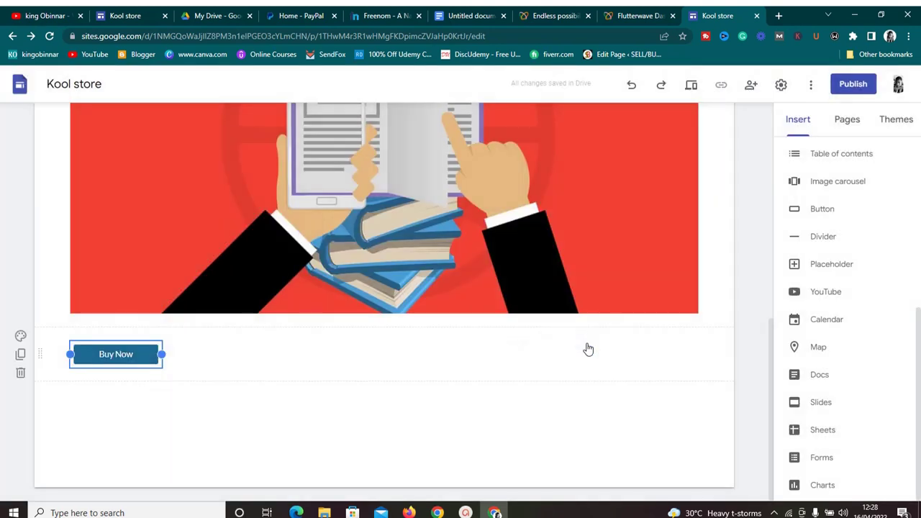
# Widen the "Buy Now" button to the full width of the e-book image and review the page.
pyautogui.moveTo(159, 354); pyautogui.dragTo(672, 353)
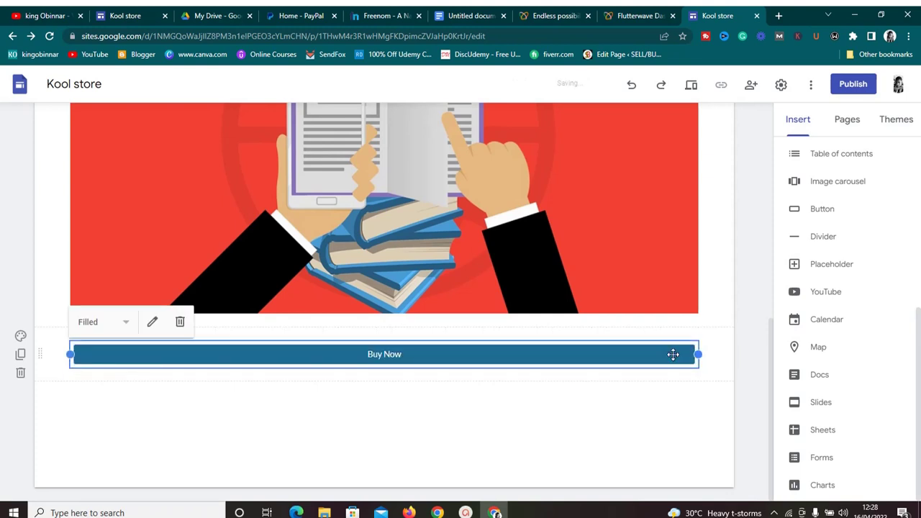
pyautogui.moveTo(605, 345); pyautogui.dragTo(602, 329)
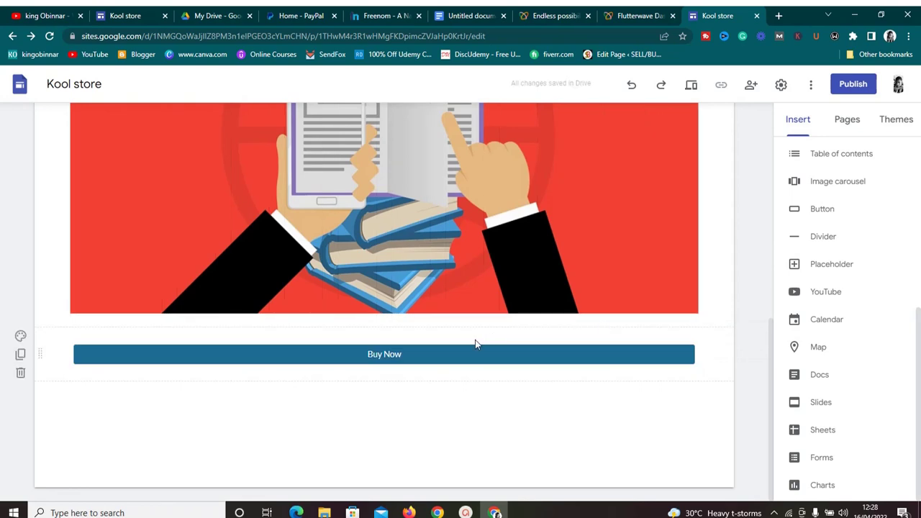
pyautogui.moveTo(773, 405); pyautogui.dragTo(734, 175)
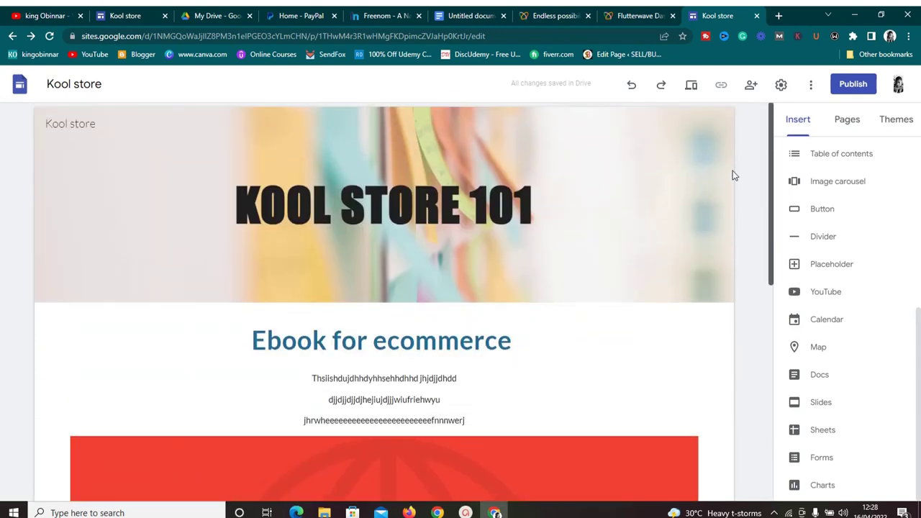
pyautogui.scroll(-3, 742, 339)
pyautogui.scroll(3, 741, 131)
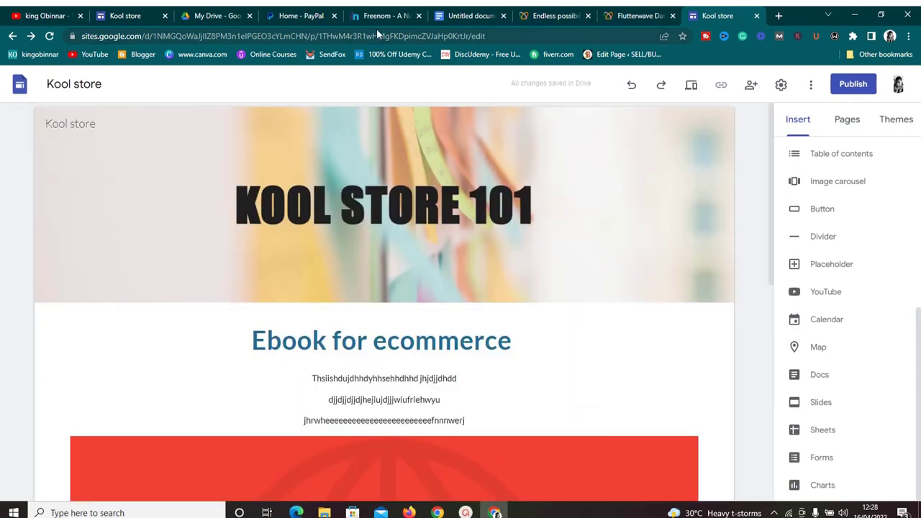
# Review the free tools outline in Google Docs, switch to Google Drive and view its file upload options.
pyautogui.click(464, 15)
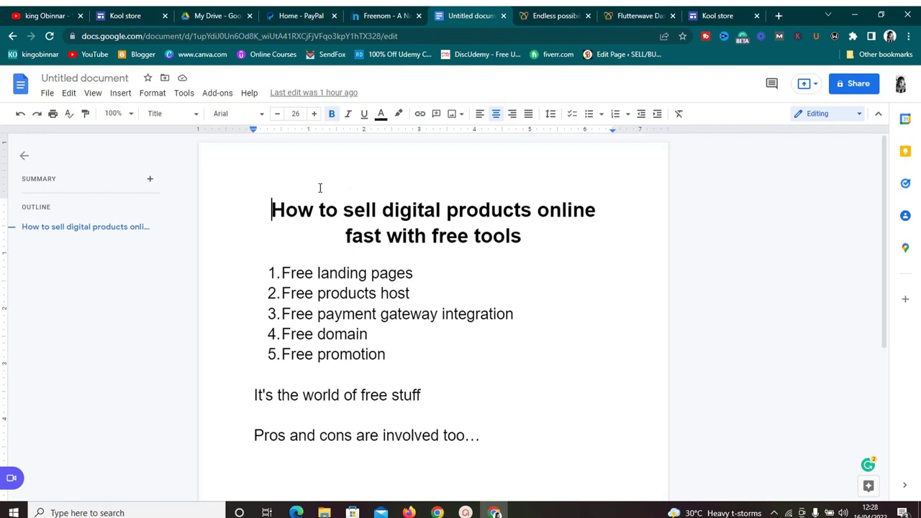
pyautogui.click(203, 15)
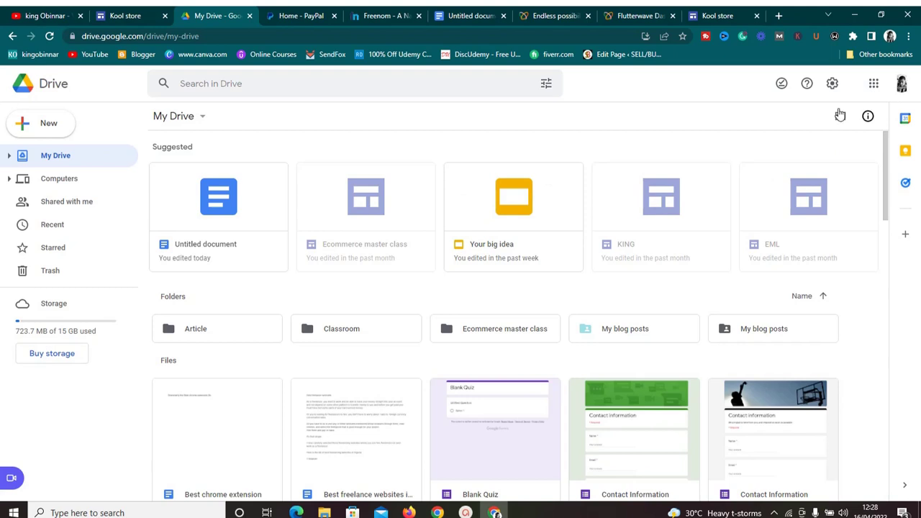
pyautogui.click(50, 127)
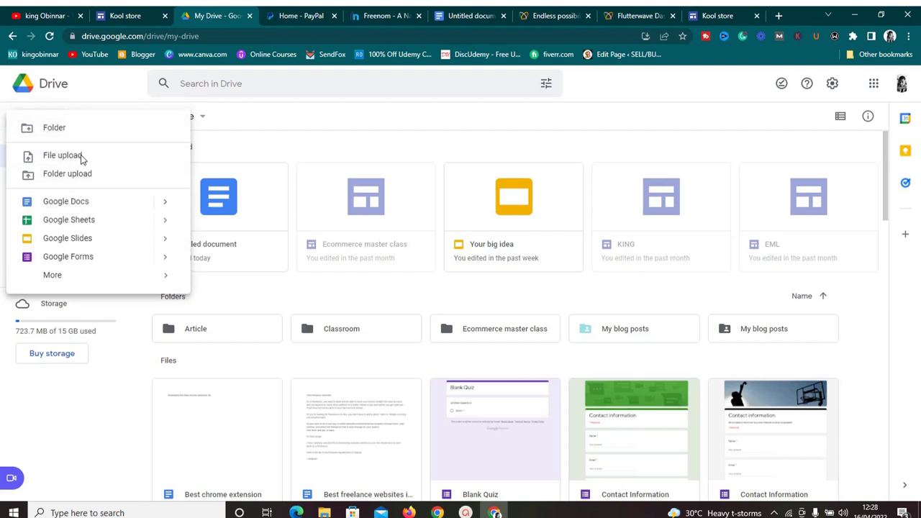
pyautogui.click(222, 146)
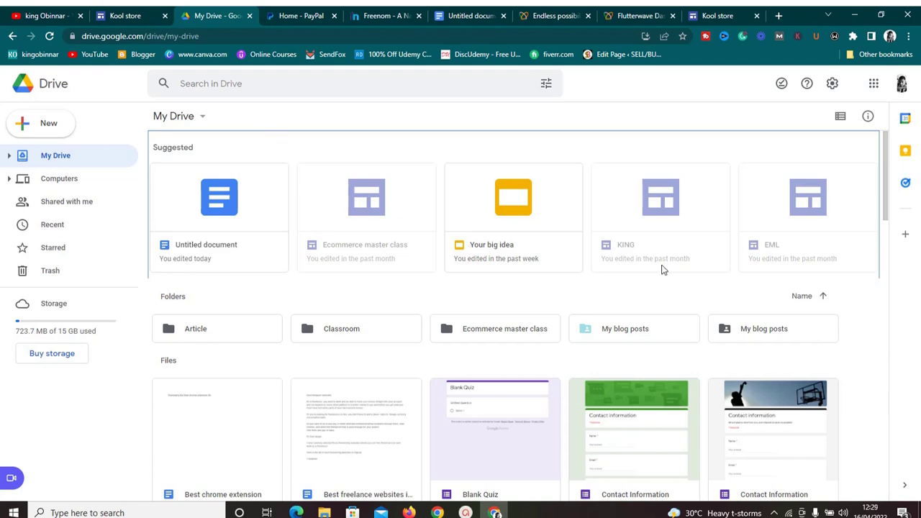
# Find the "Ecommerce Checklist" PDF among the Drive files and copy its "Anyone with the link" sharing link.
pyautogui.moveTo(886, 205); pyautogui.dragTo(883, 423)
pyautogui.moveTo(883, 465); pyautogui.dragTo(886, 234)
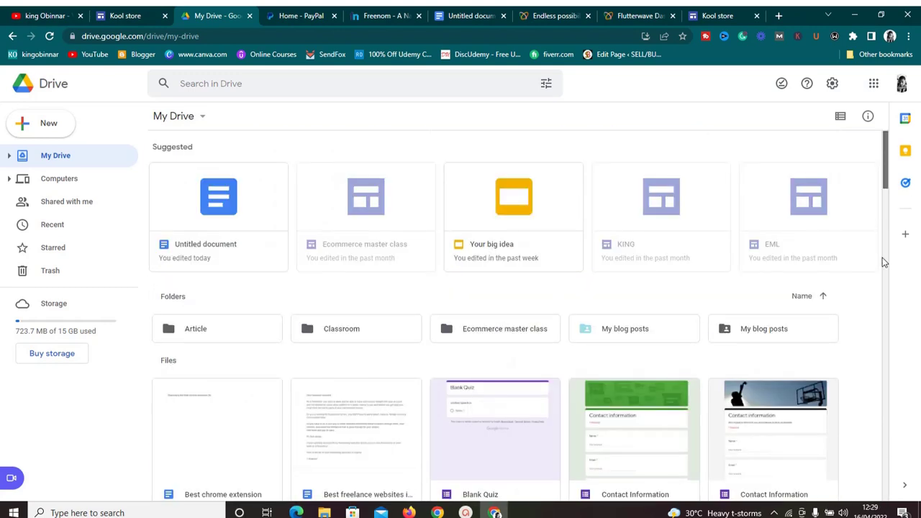
pyautogui.scroll(-2, 884, 263)
pyautogui.scroll(-3, 884, 305)
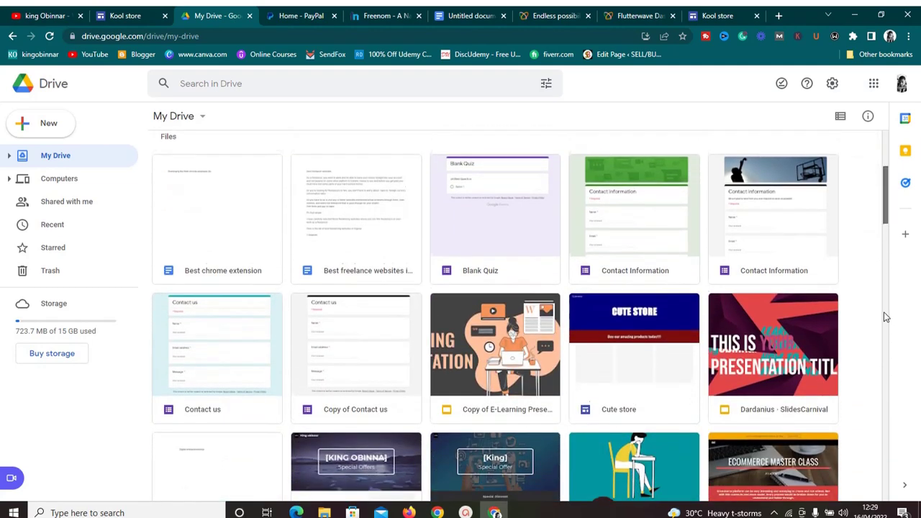
pyautogui.scroll(5, 887, 263)
pyautogui.scroll(-6, 889, 273)
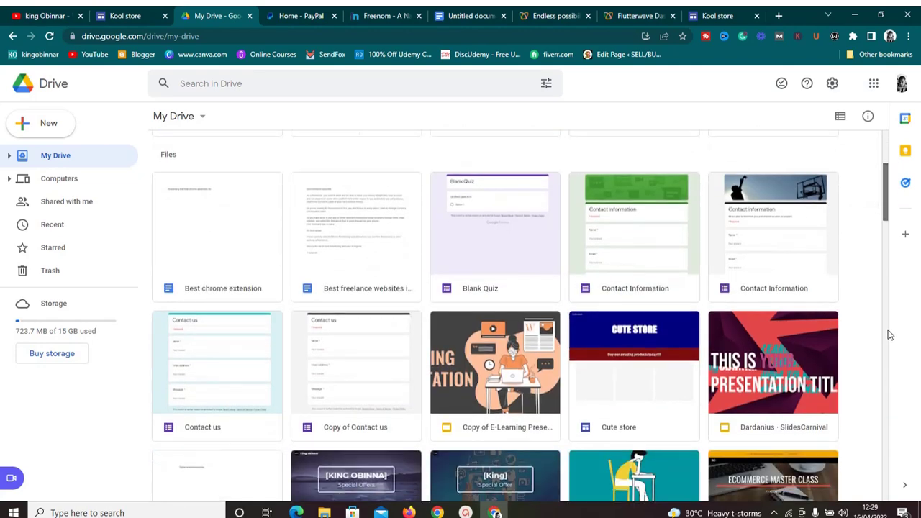
pyautogui.scroll(1, 889, 346)
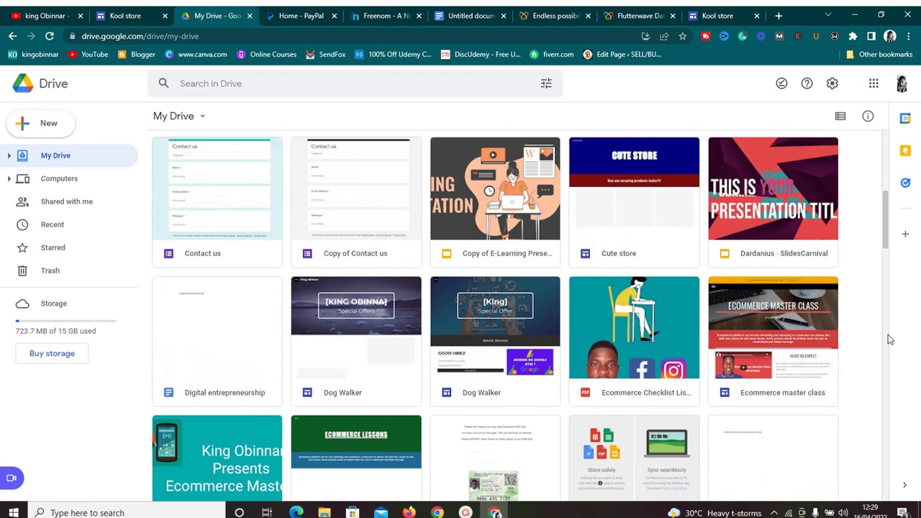
pyautogui.rightClick(637, 338)
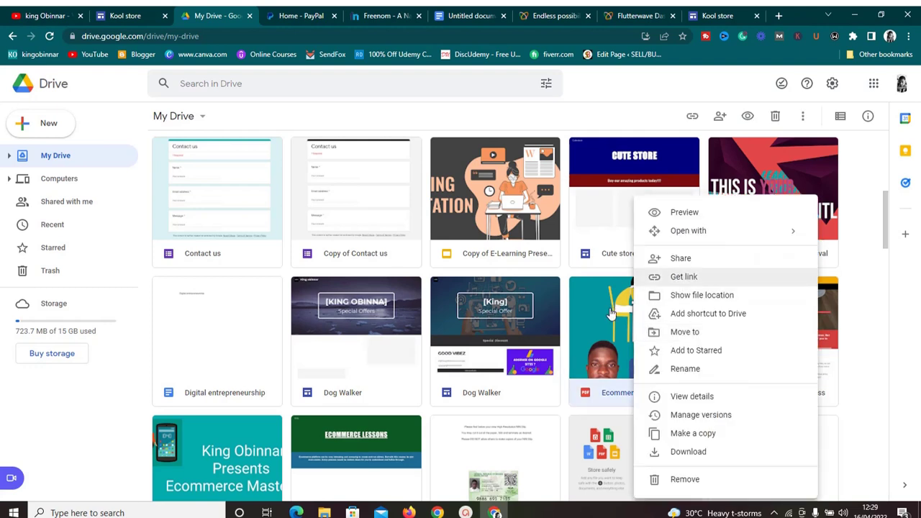
pyautogui.click(675, 281)
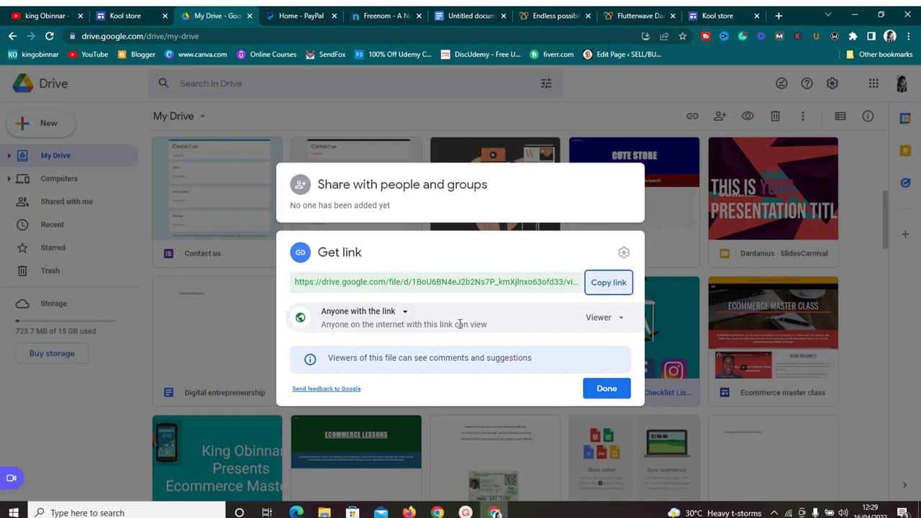
pyautogui.click(610, 286)
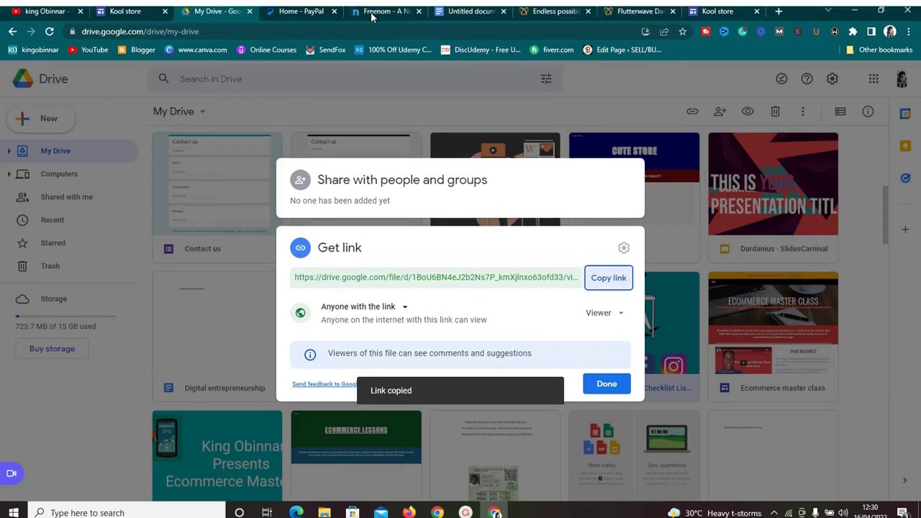
# Check the free tools outline in Google Docs, switch to PayPal and log in with the saved account email and password.
pyautogui.click(460, 11)
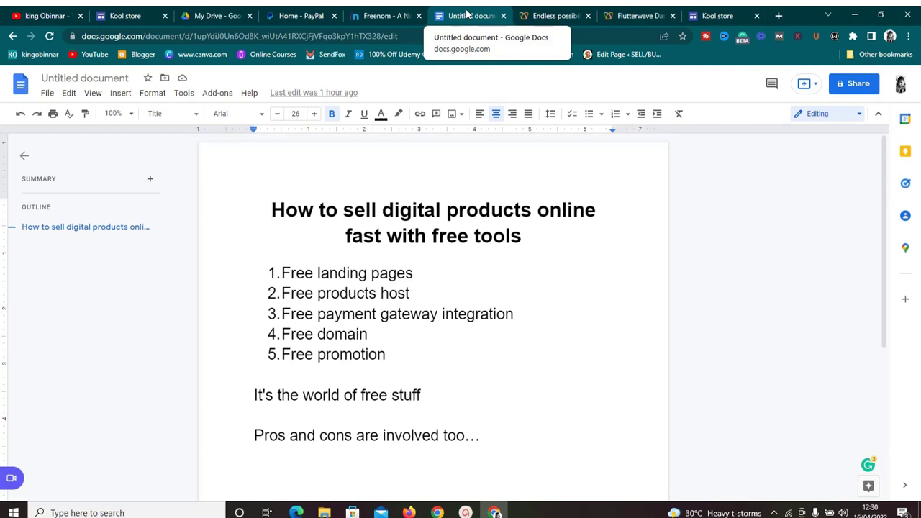
pyautogui.click(308, 15)
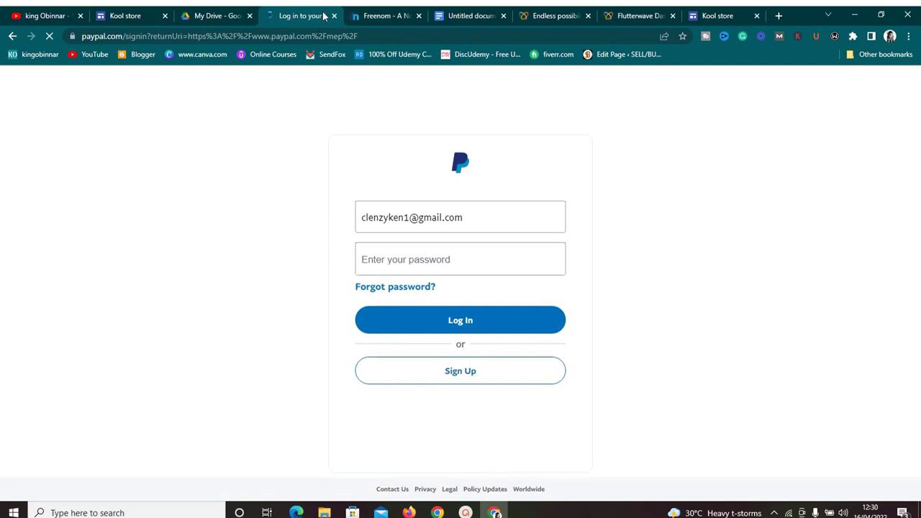
pyautogui.click(465, 264)
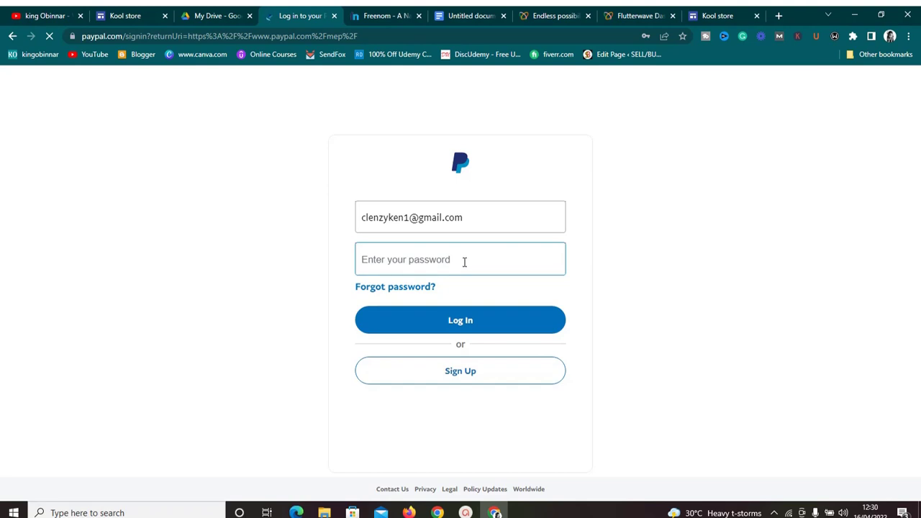
pyautogui.hotkey('ctrl', 'v')
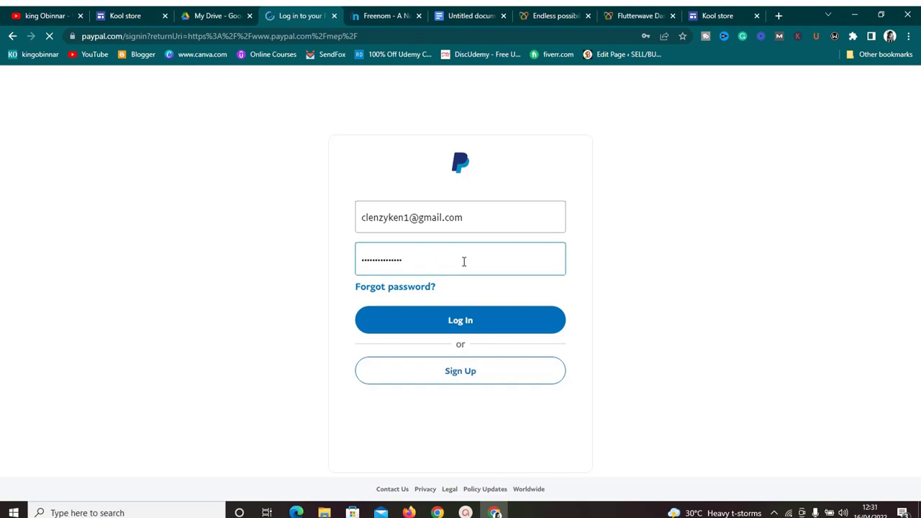
pyautogui.click(464, 320)
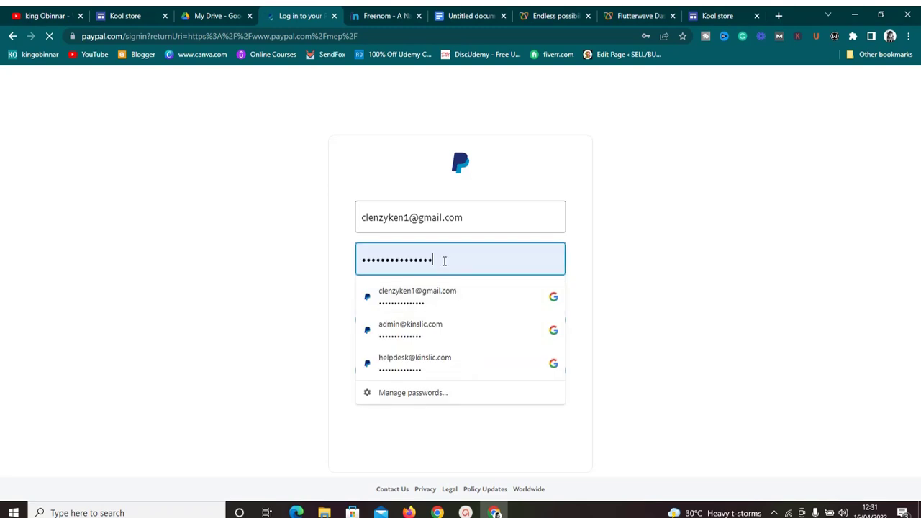
pyautogui.click(425, 291)
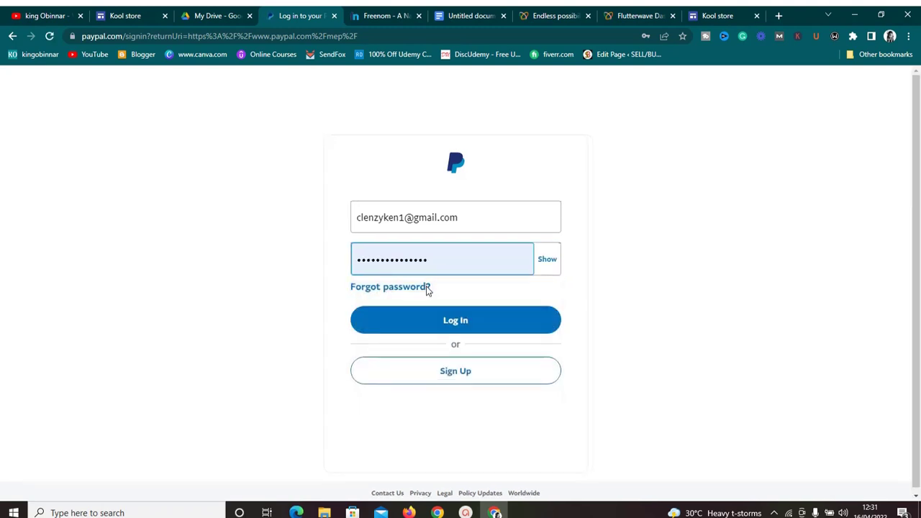
pyautogui.click(431, 330)
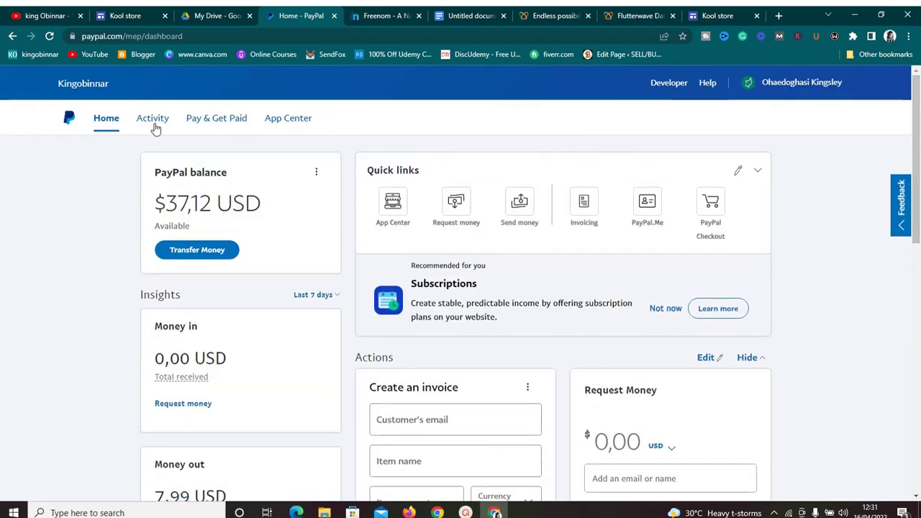
# Go to the PayPal Buttons page and start creating a Buy Now button.
pyautogui.click(226, 119)
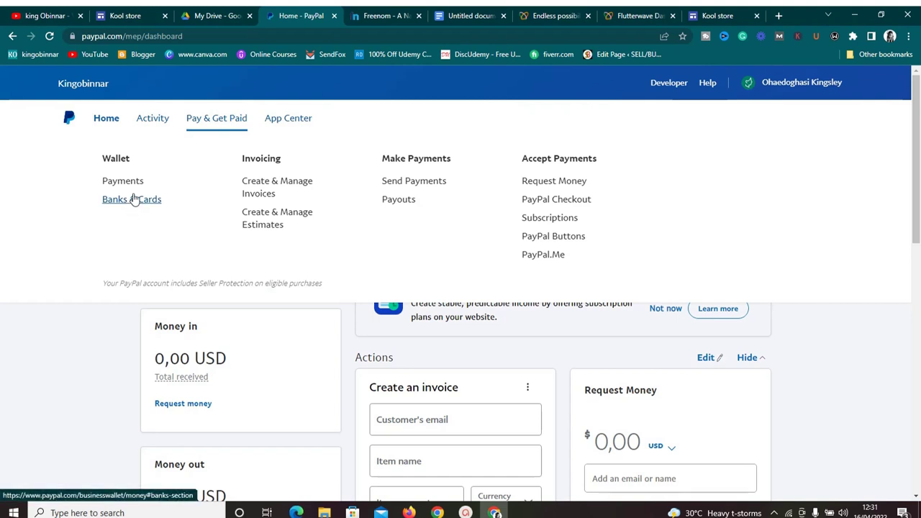
pyautogui.click(546, 239)
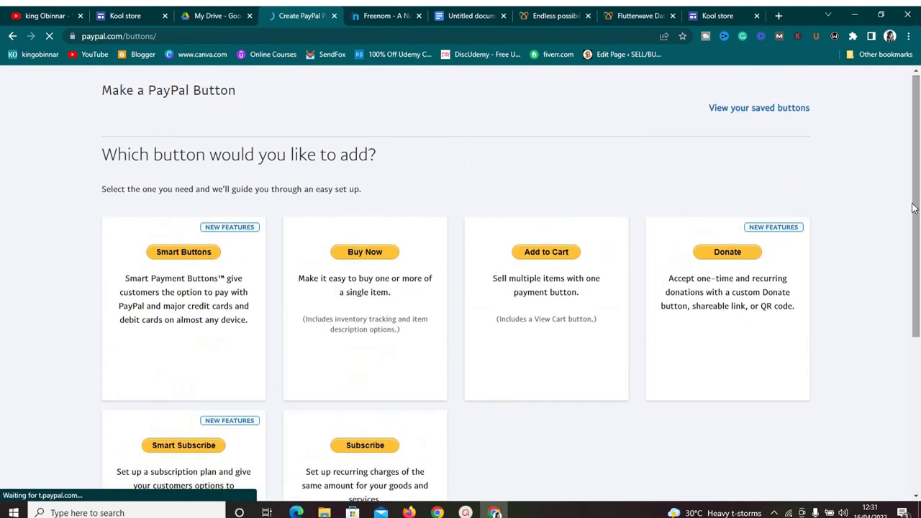
pyautogui.moveTo(915, 218); pyautogui.dragTo(915, 240)
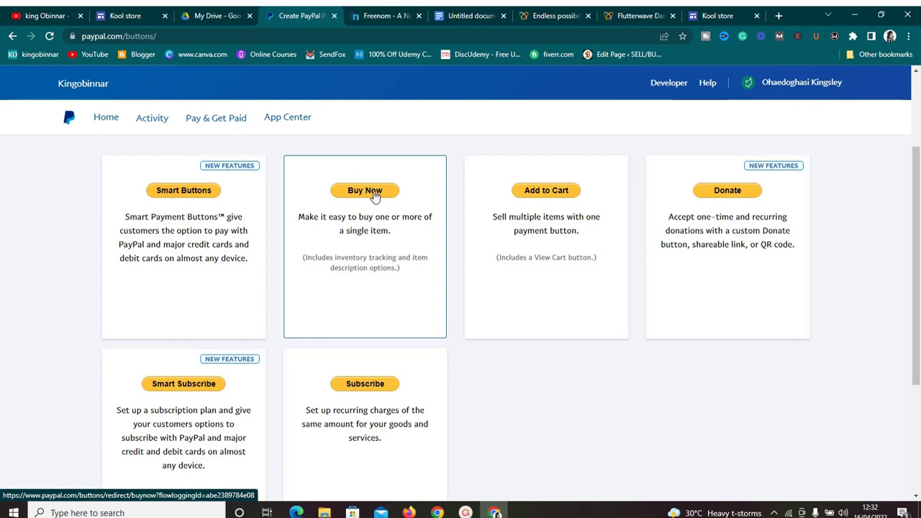
pyautogui.click(365, 191)
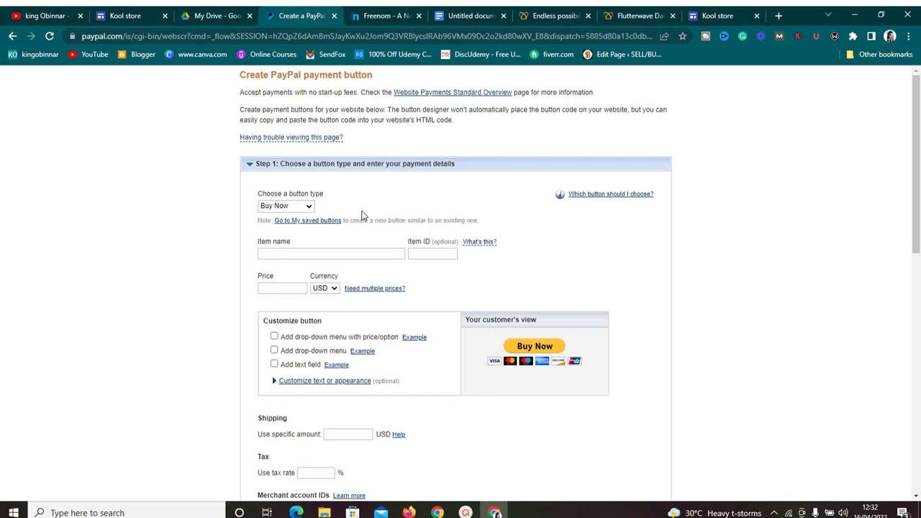
# Name the button's item "Ebook for ecommerce" and set its price to 200 USD.
pyautogui.click(307, 254)
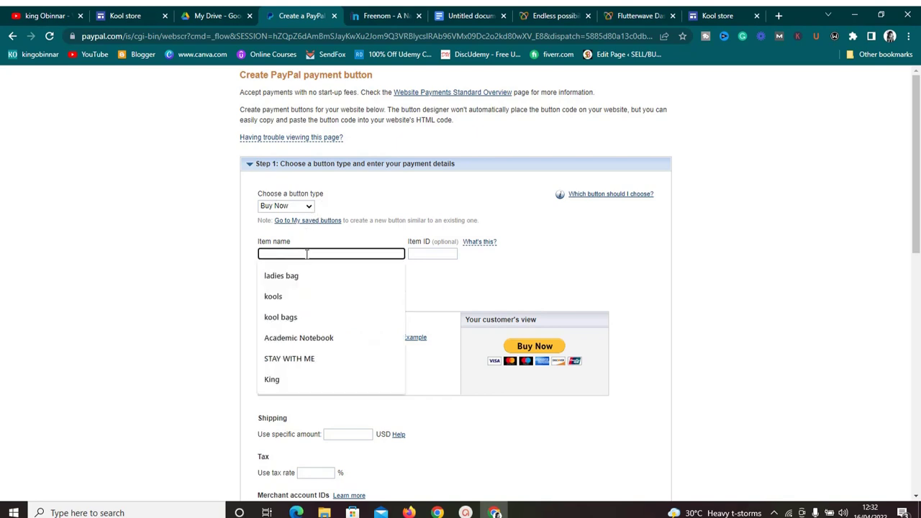
pyautogui.write('k')
pyautogui.press('BackSpace')
pyautogui.write('Ebook for econ')
pyautogui.write('merce')
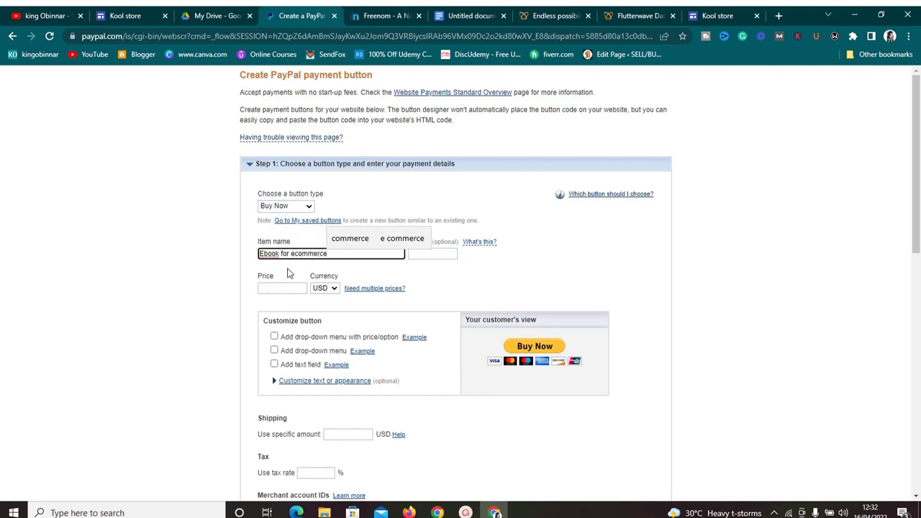
pyautogui.click(292, 288)
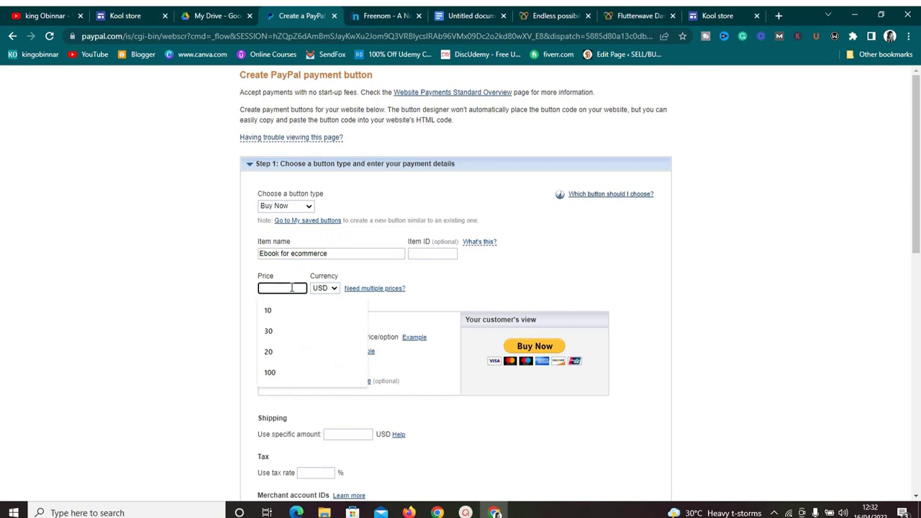
pyautogui.write('200')
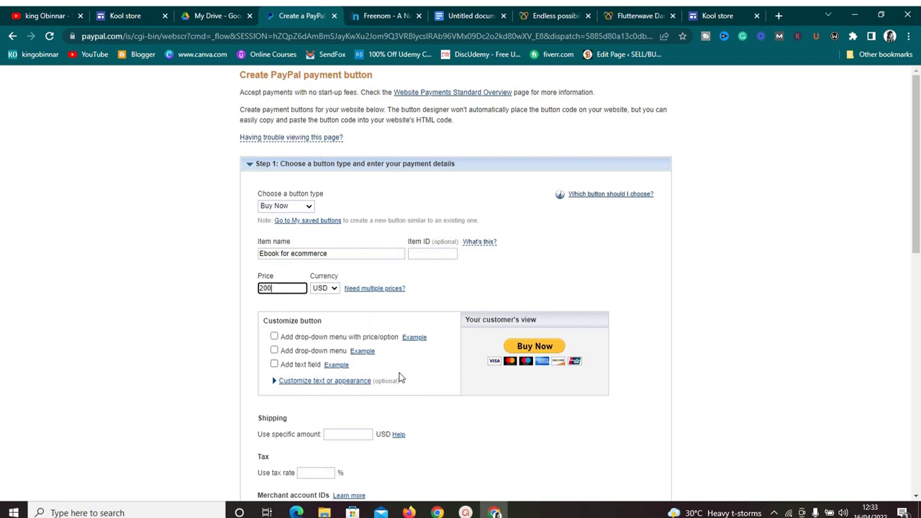
# Expand the button's advanced features and set the customer's shipping address requirement to No.
pyautogui.moveTo(919, 206); pyautogui.dragTo(917, 294)
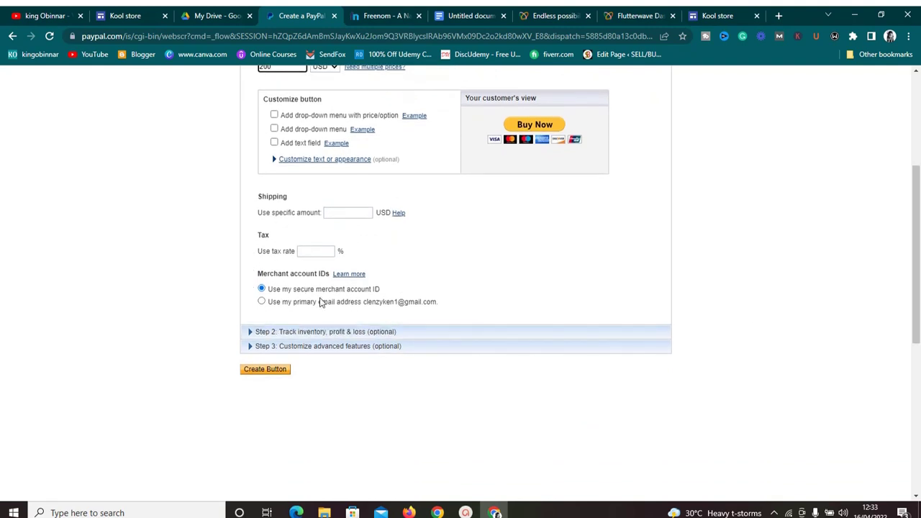
pyautogui.click(318, 345)
pyautogui.scroll(-3, 318, 349)
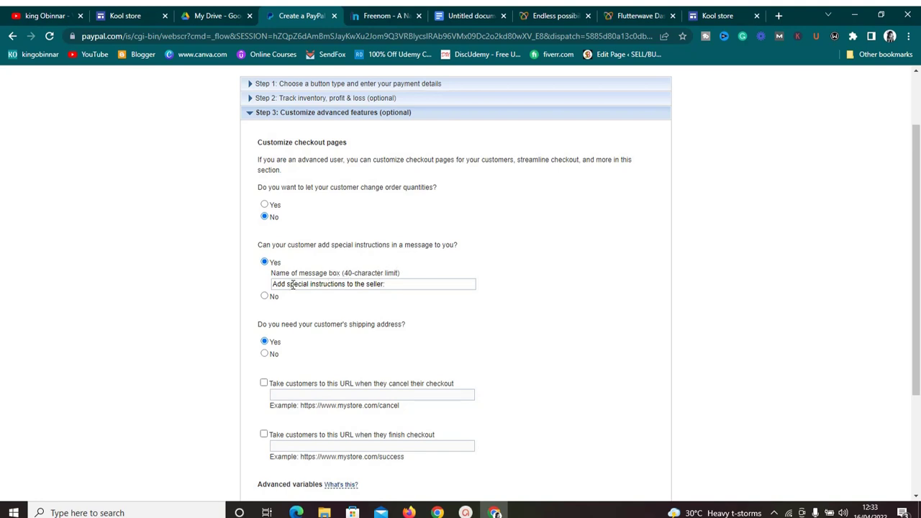
pyautogui.click(265, 354)
pyautogui.moveTo(916, 171); pyautogui.dragTo(915, 241)
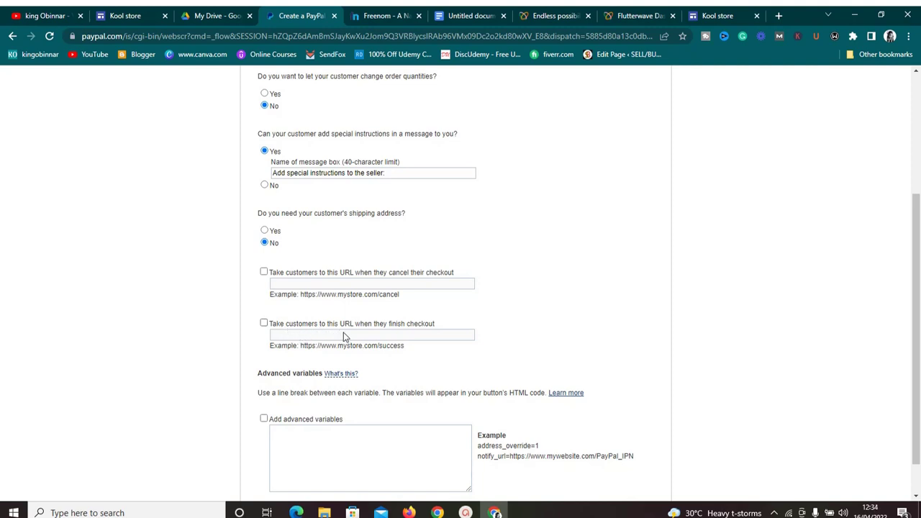
# Enable the finish-checkout URL and fill it with the e-book file's sharing link copied from Google Drive.
pyautogui.click(264, 325)
pyautogui.click(283, 335)
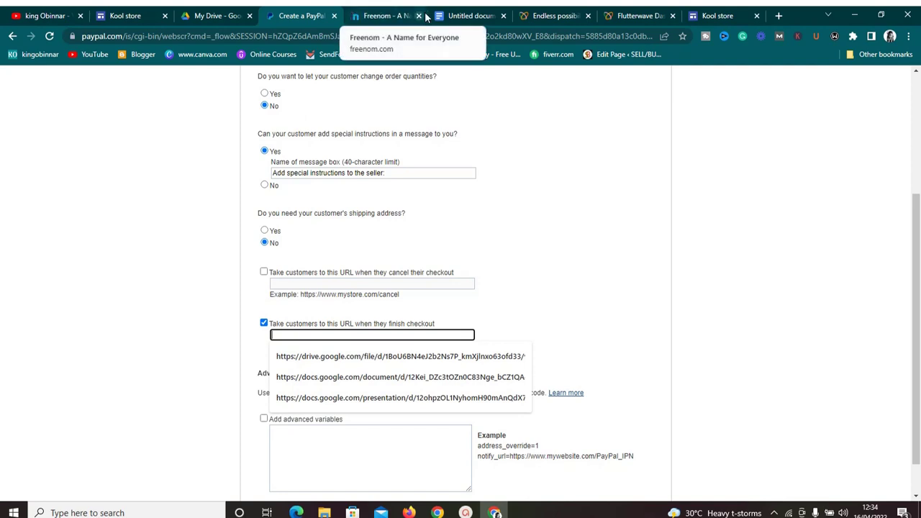
pyautogui.click(213, 14)
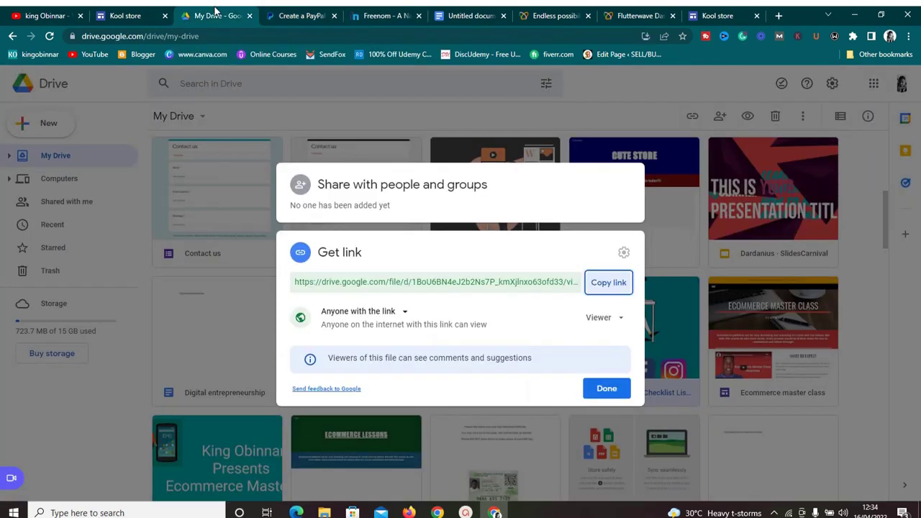
pyautogui.click(615, 288)
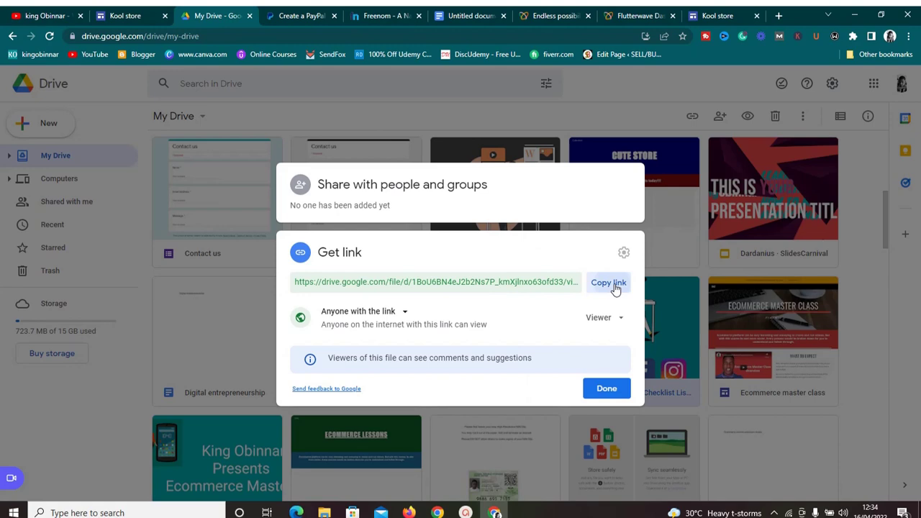
pyautogui.click(475, 15)
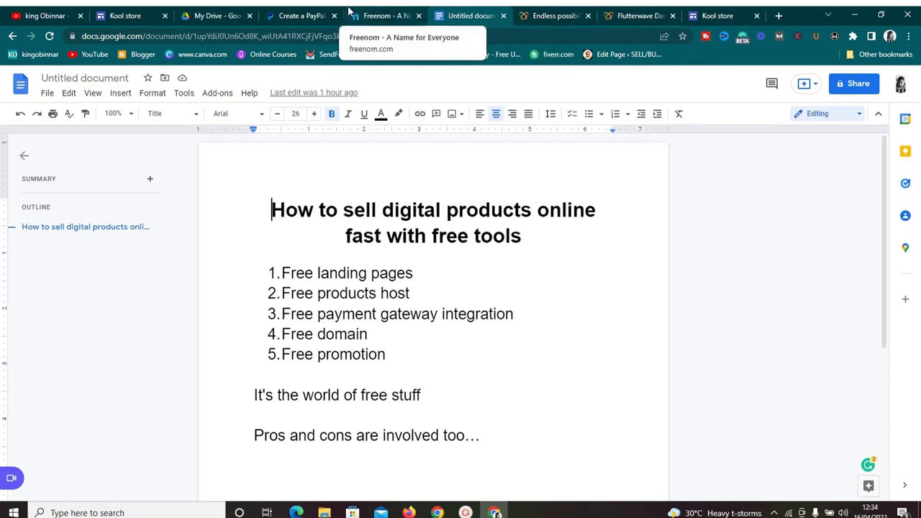
pyautogui.click(305, 13)
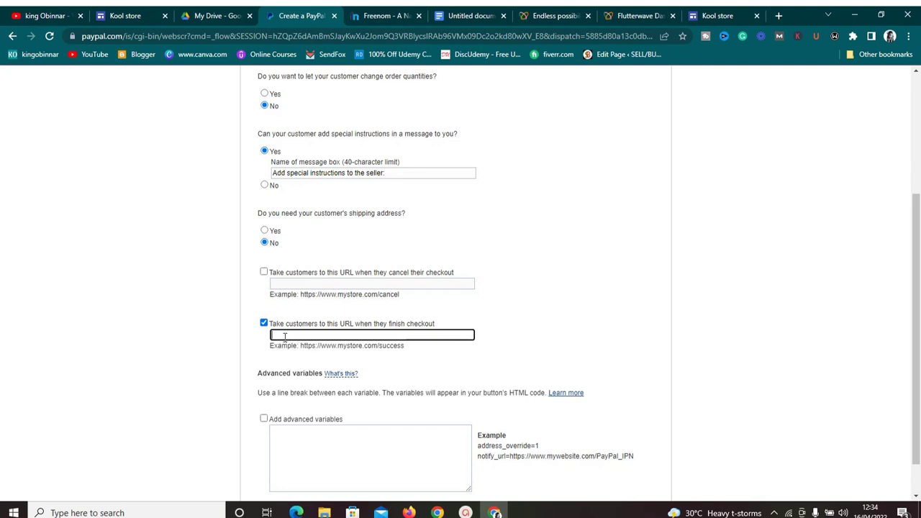
pyautogui.hotkey('ctrl', 'v')
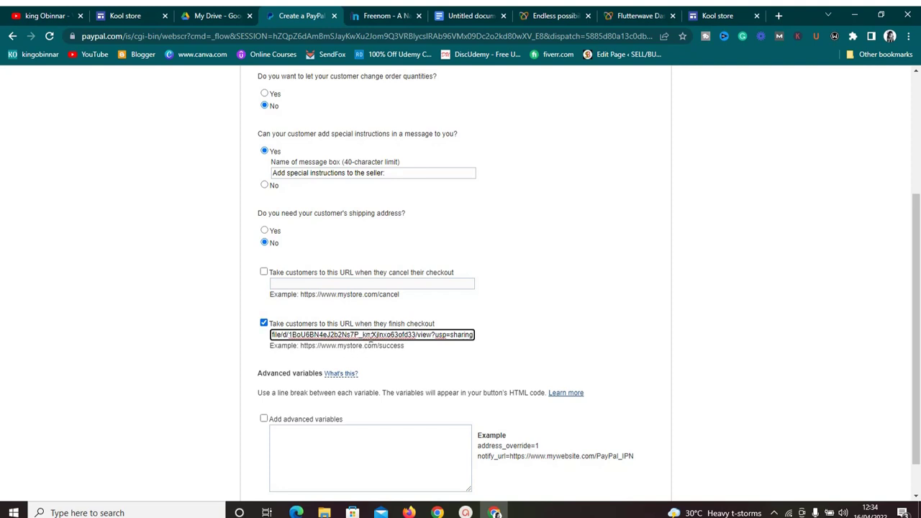
pyautogui.click(370, 361)
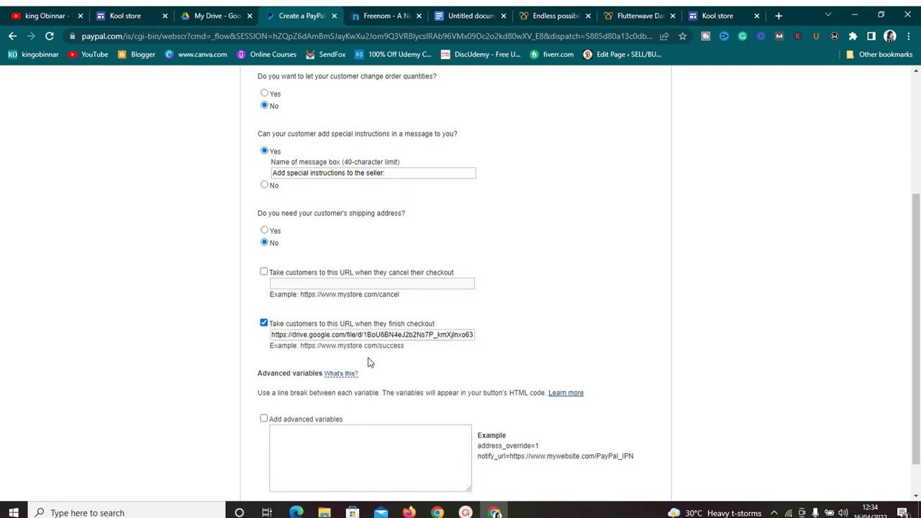
# Create the payment button, view its website code and select the full payment link in the Email version for copying.
pyautogui.scroll(-2, 370, 362)
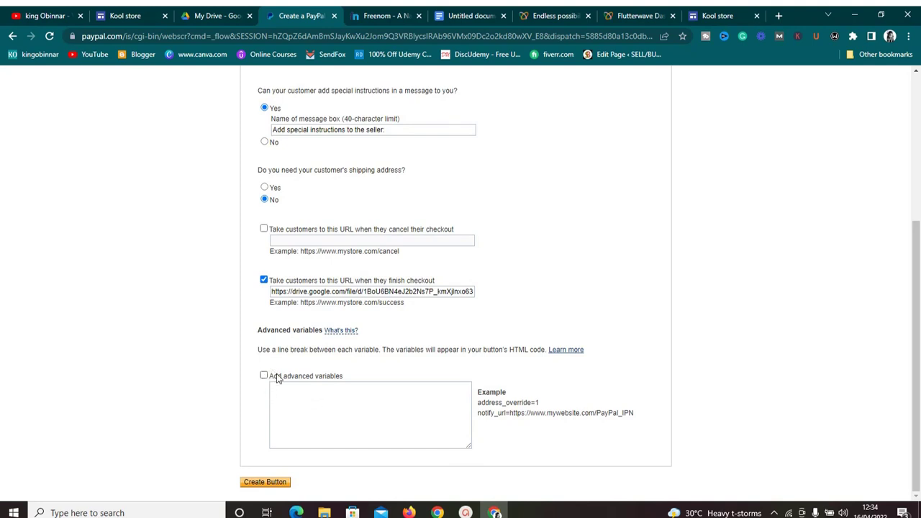
pyautogui.click(263, 485)
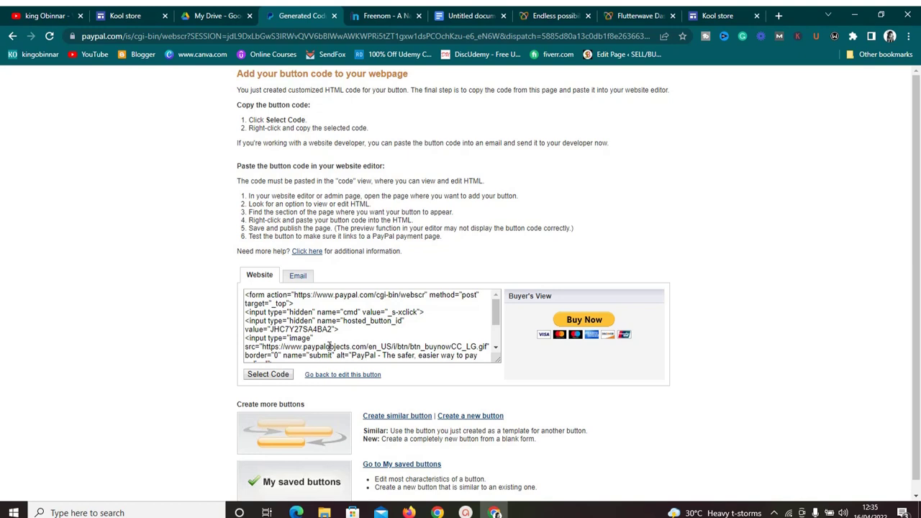
pyautogui.moveTo(496, 317)
pyautogui.mouseDown()
pyautogui.moveTo(494, 353)
pyautogui.moveTo(496, 308)
pyautogui.mouseUp()
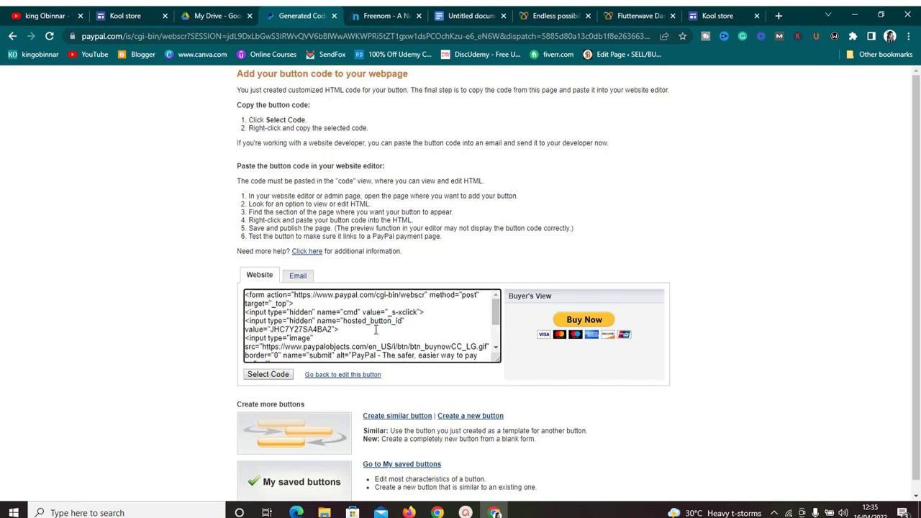
pyautogui.click(297, 280)
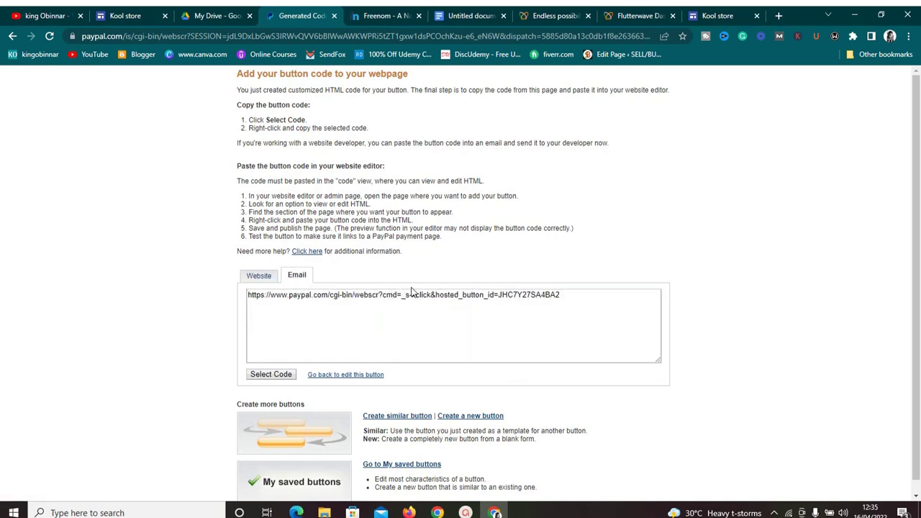
pyautogui.tripleClick(386, 296)
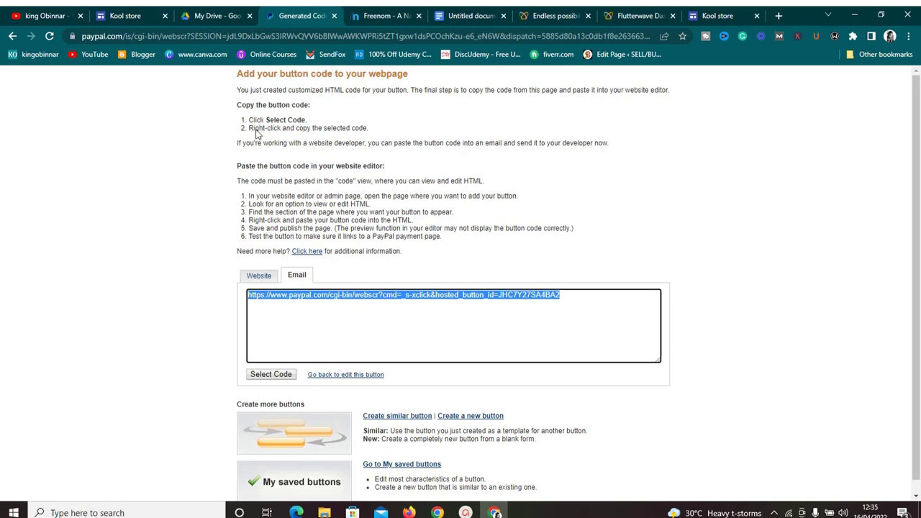
# In the Kool store site editor, replace the Buy Now button's link under the e-book image with the copied PayPal payment link.
pyautogui.click(143, 13)
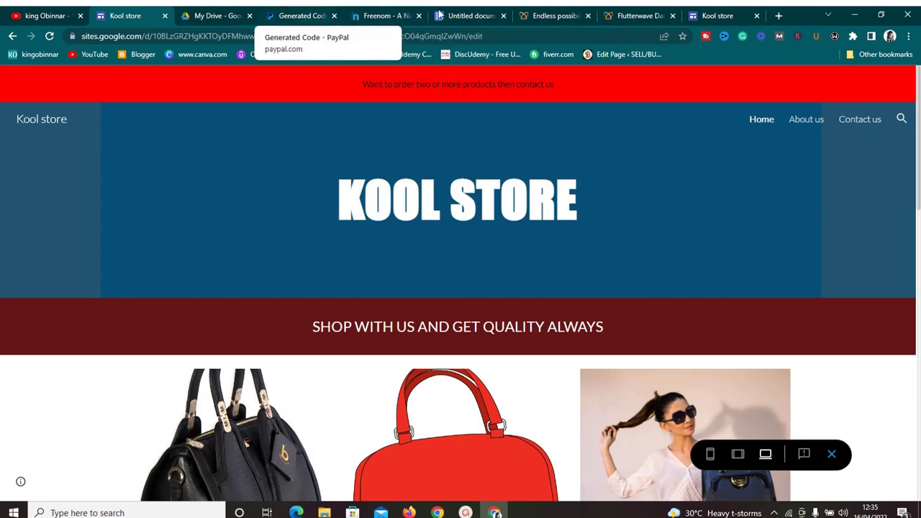
pyautogui.click(691, 17)
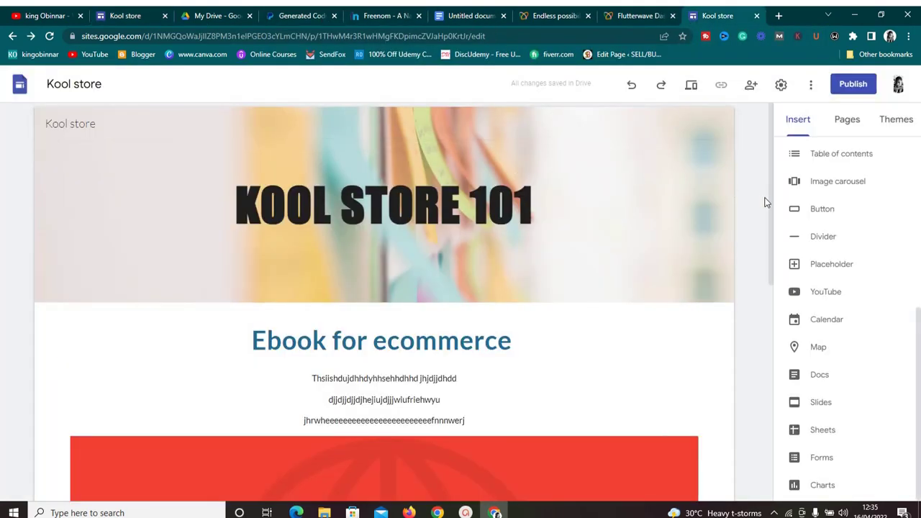
pyautogui.moveTo(769, 200); pyautogui.dragTo(768, 372)
pyautogui.scroll(-2, 768, 372)
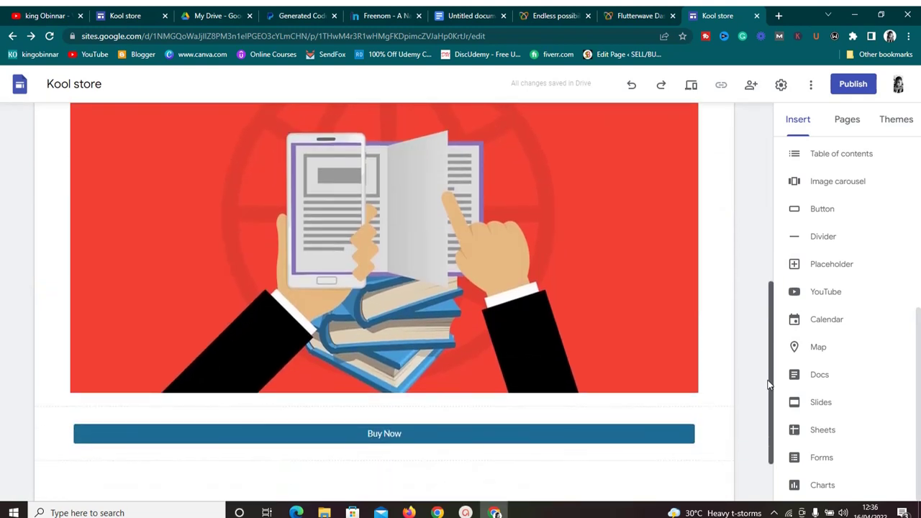
pyautogui.click(396, 371)
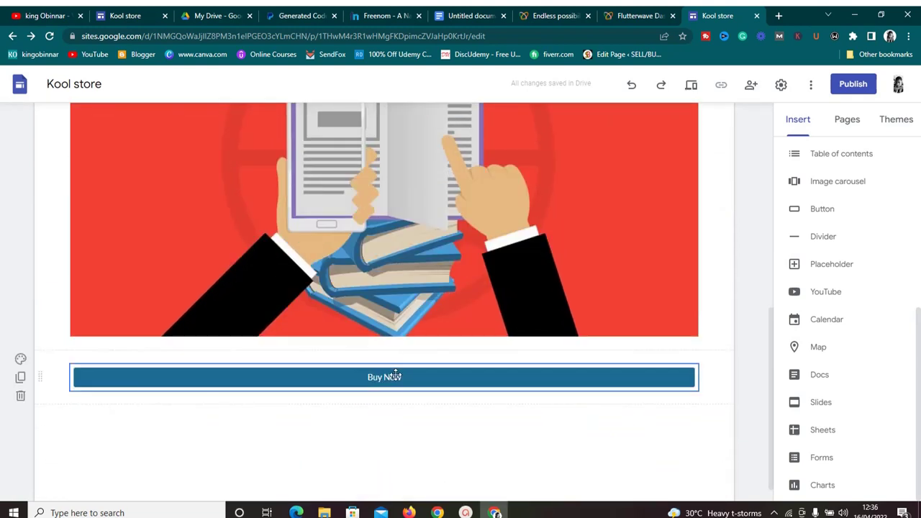
pyautogui.click(396, 374)
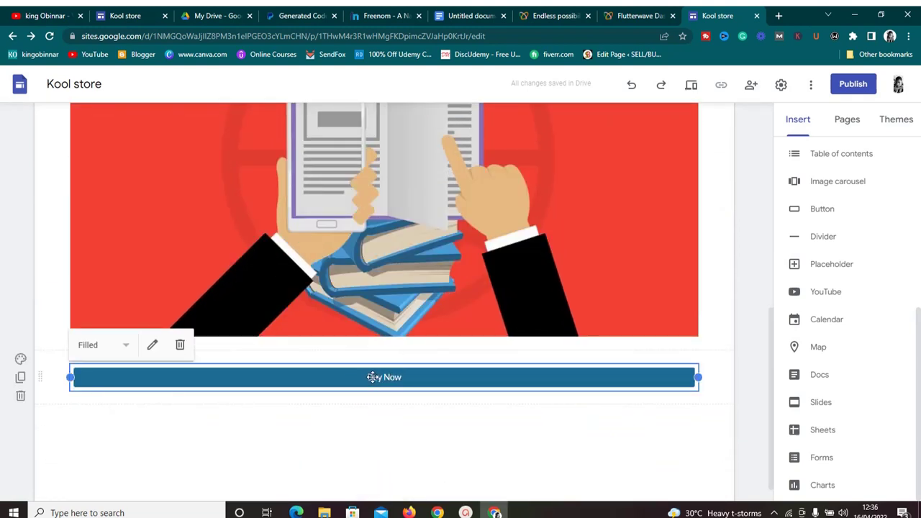
pyautogui.click(152, 345)
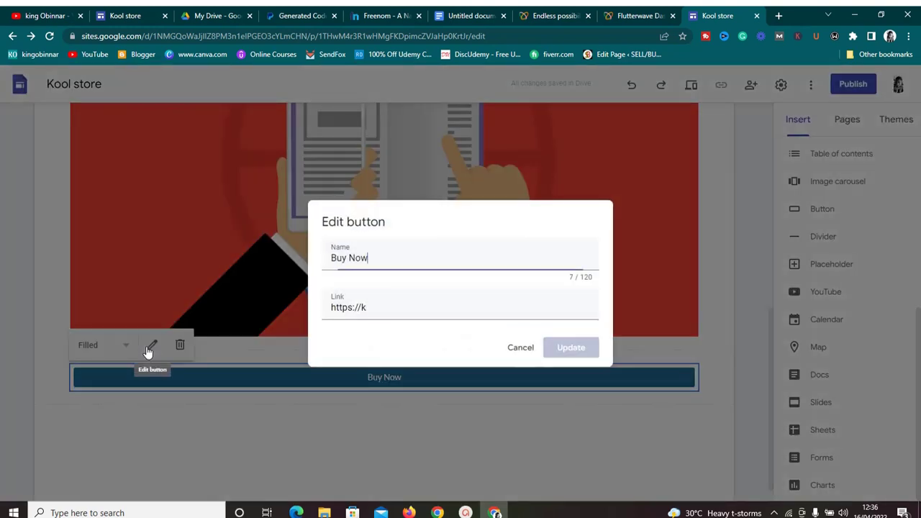
pyautogui.click(357, 307)
pyautogui.hotkey('ctrl', 'a')
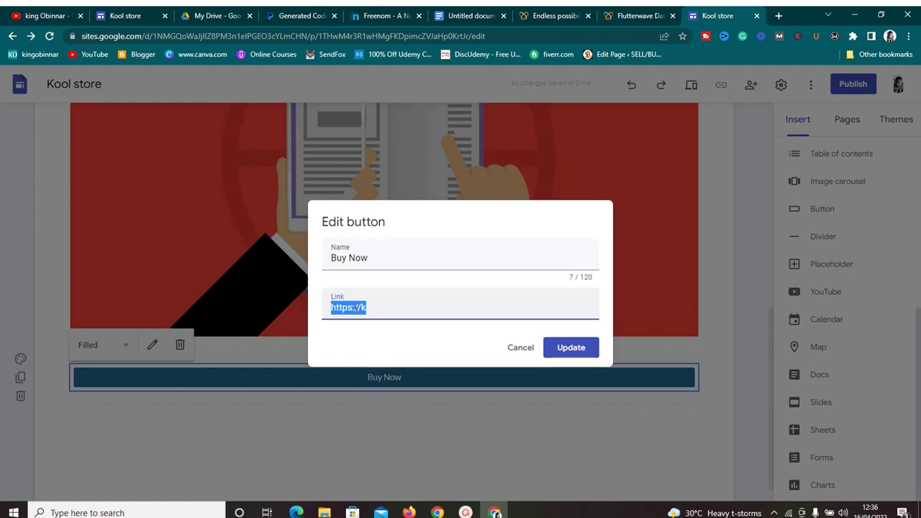
pyautogui.write('in/webscr?cmd=_s-xclick&hosted_button_id=JHC7Y27SA4BA2')
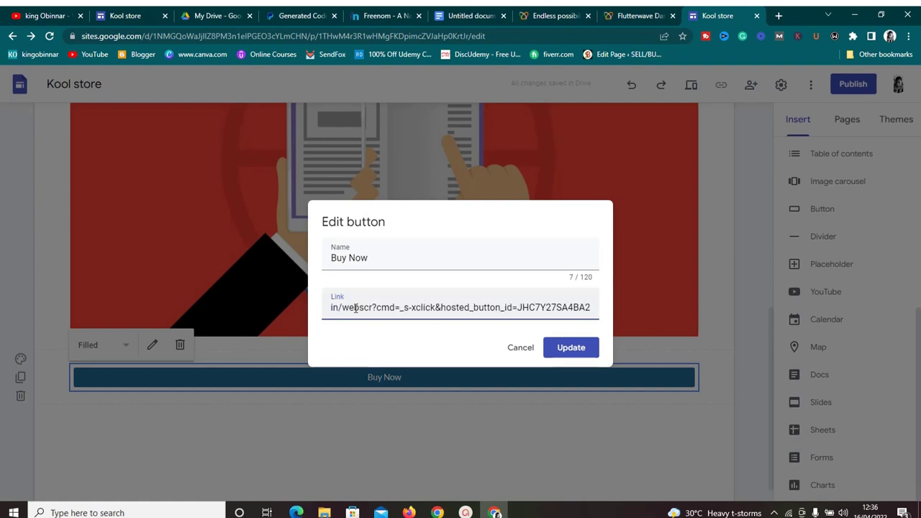
pyautogui.click(571, 353)
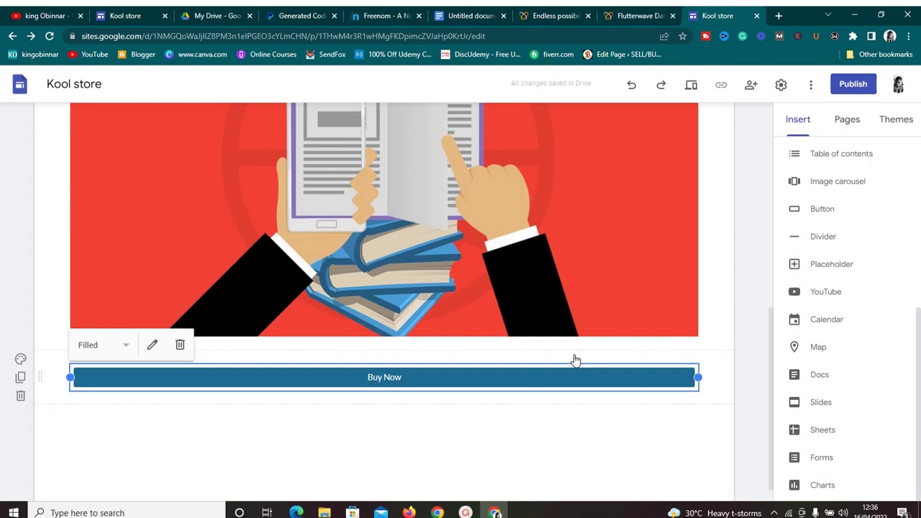
# Switch to the Flutterwave dashboard, open the payment links page and resume the timed-out session with the saved login.
pyautogui.click(616, 12)
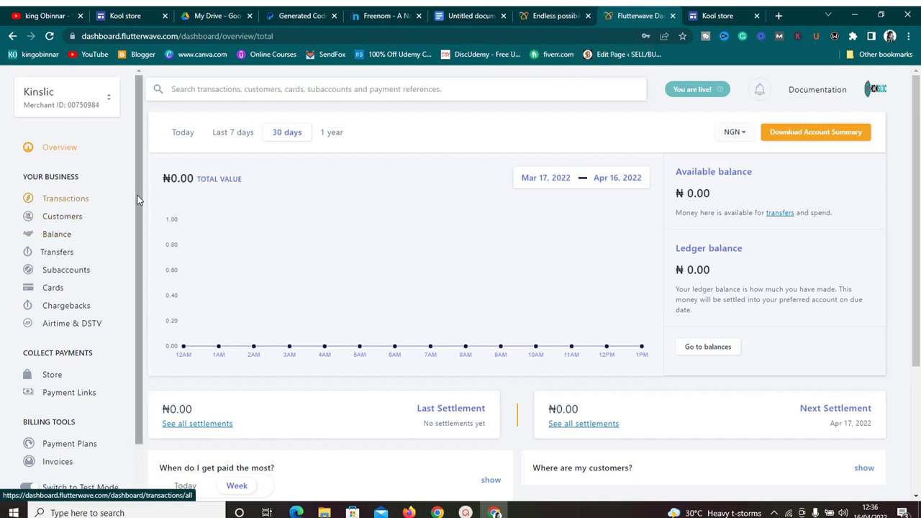
pyautogui.scroll(-1, 136, 231)
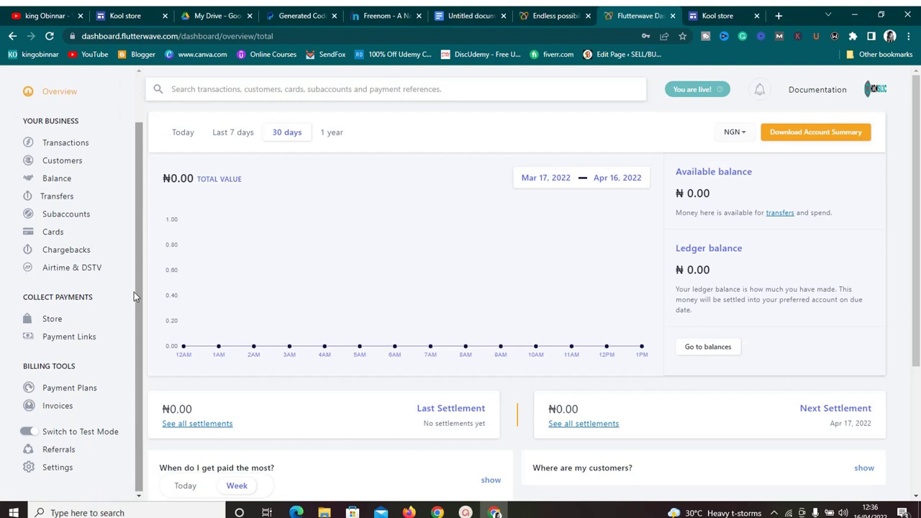
pyautogui.click(63, 344)
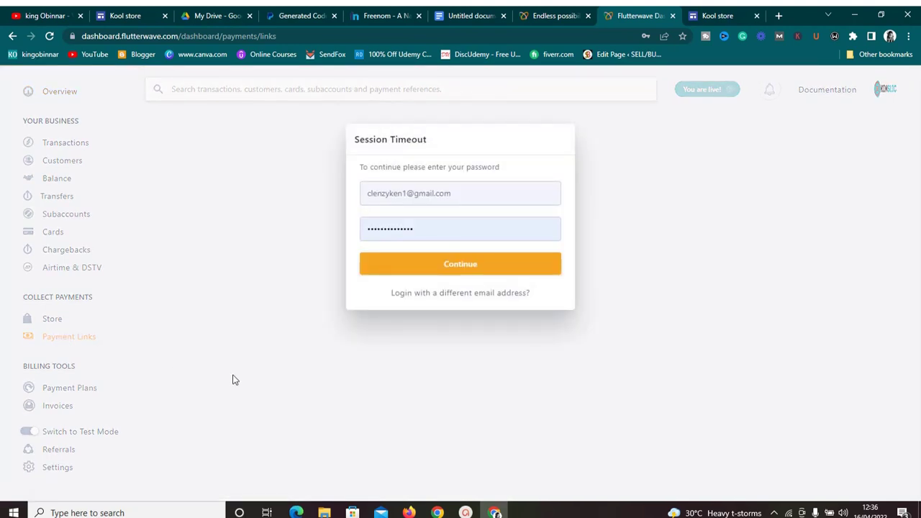
pyautogui.click(407, 271)
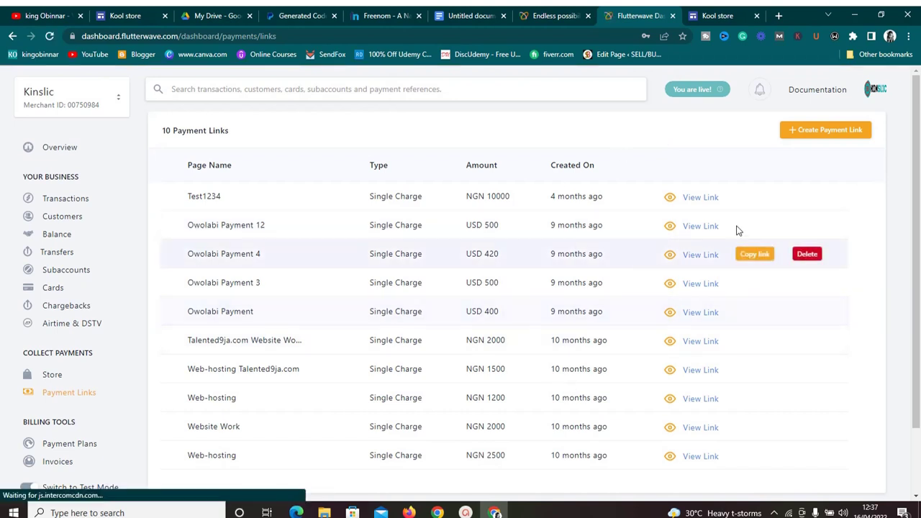
# Start a new single charge payment link and name it "hhghhhj".
pyautogui.click(831, 130)
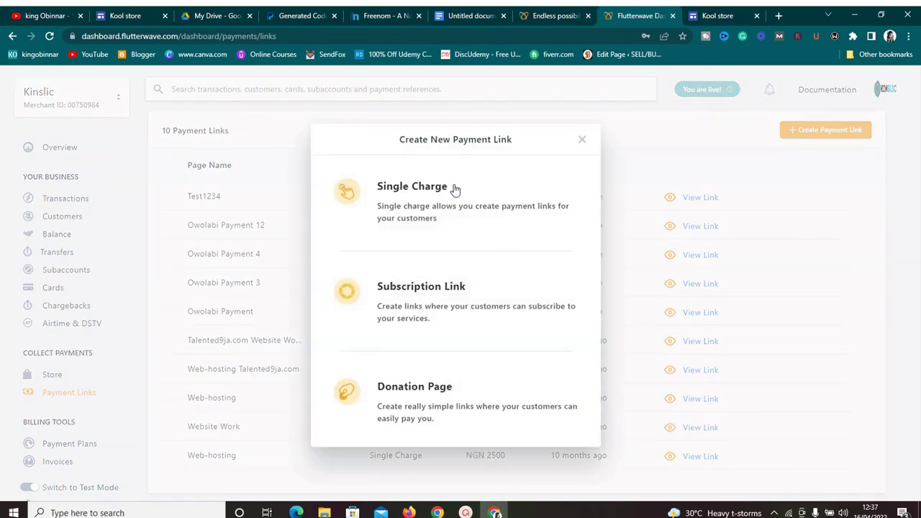
pyautogui.click(419, 188)
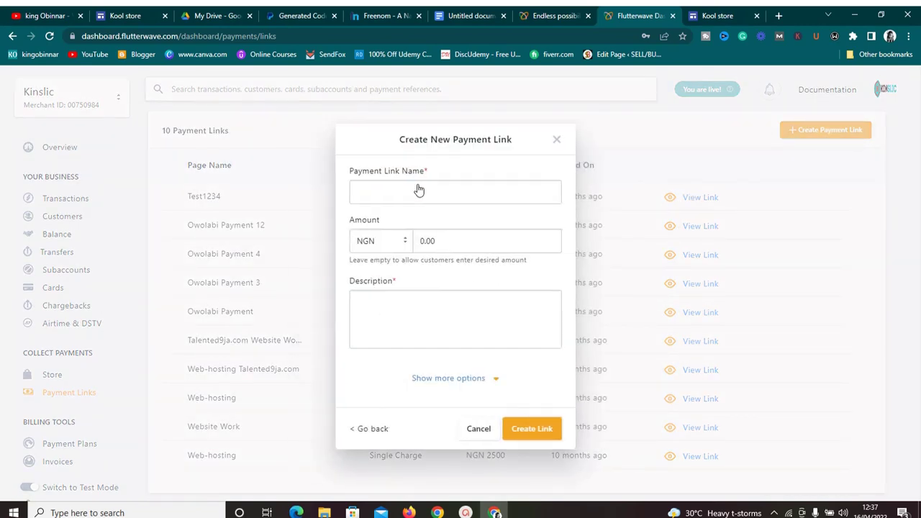
pyautogui.click(374, 189)
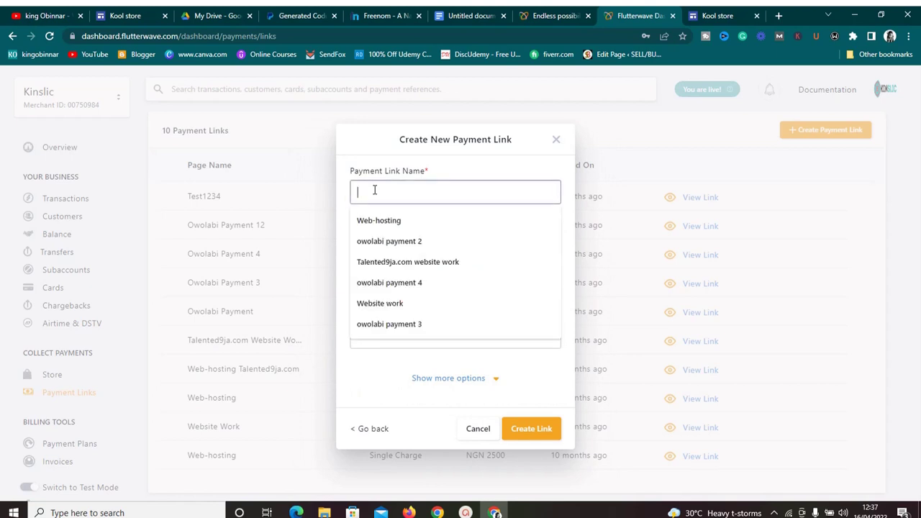
pyautogui.write('hhgshh')
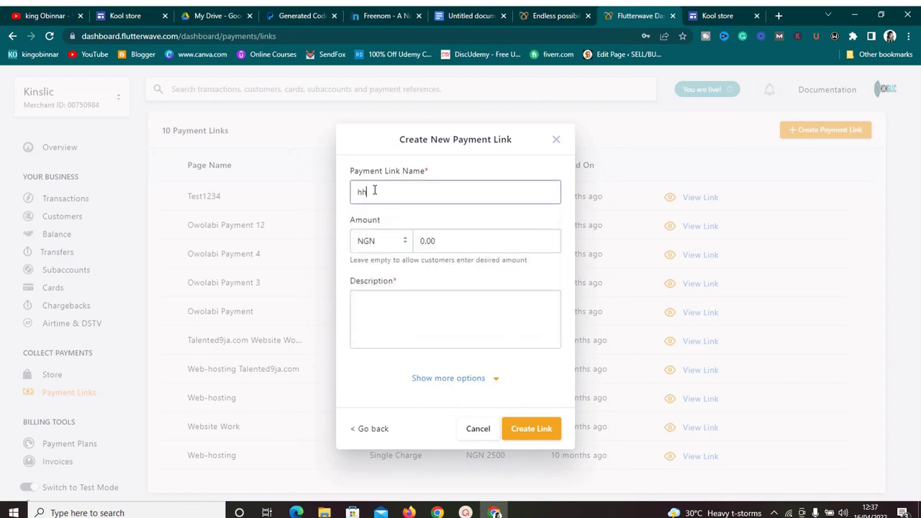
pyautogui.hotkey('ctrl', 'a')
pyautogui.press('Right')
pyautogui.click(446, 248)
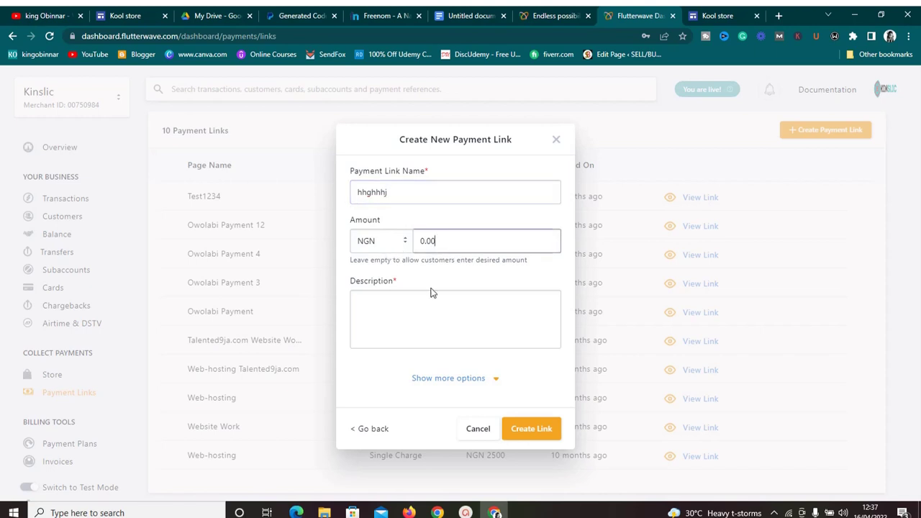
# Expand the payment link's additional options and set its custom URL to "hhhj".
pyautogui.click(485, 385)
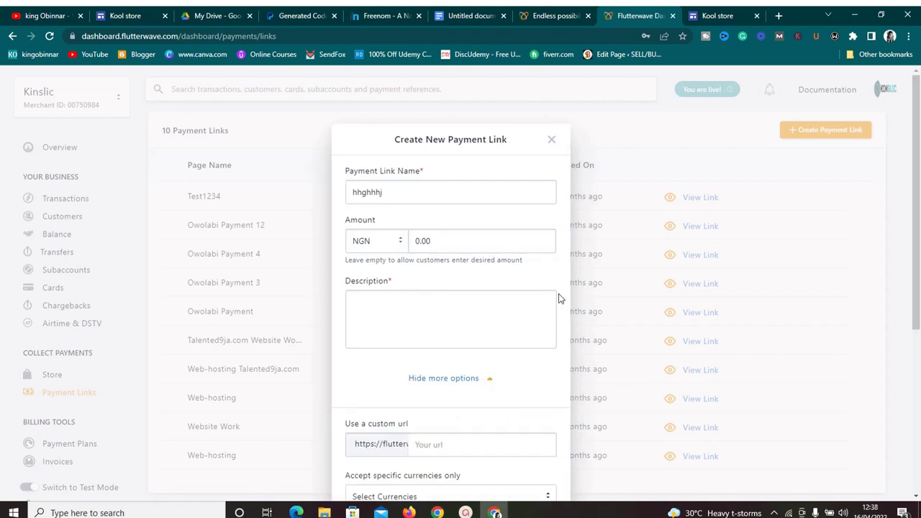
pyautogui.scroll(-1, 560, 299)
pyautogui.scroll(-3, 559, 299)
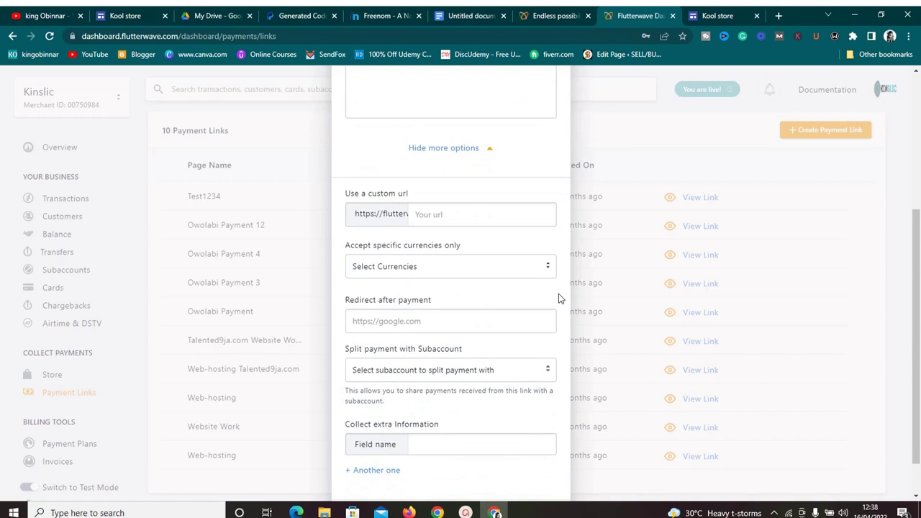
pyautogui.click(446, 214)
pyautogui.write('hhbj')
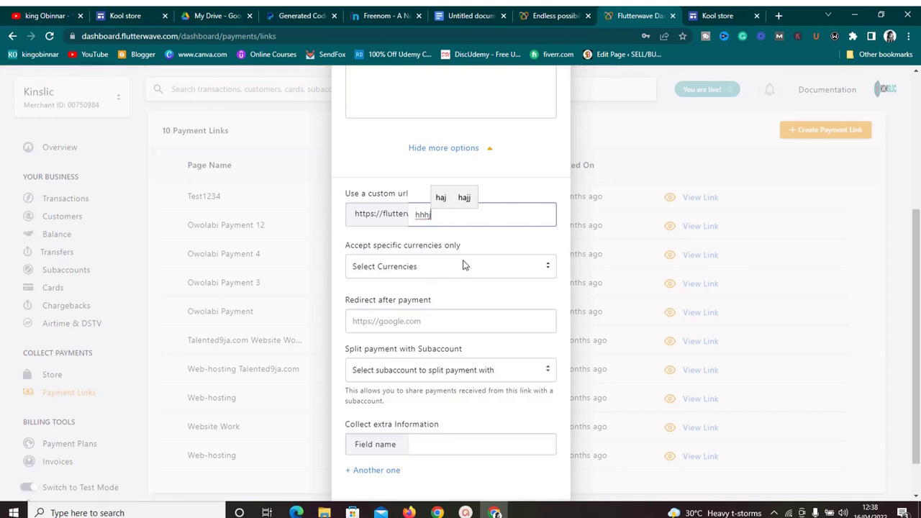
# Fill the redirect after payment with the file's sharing link copied from Google Drive, and cancel the new payment link.
pyautogui.click(413, 322)
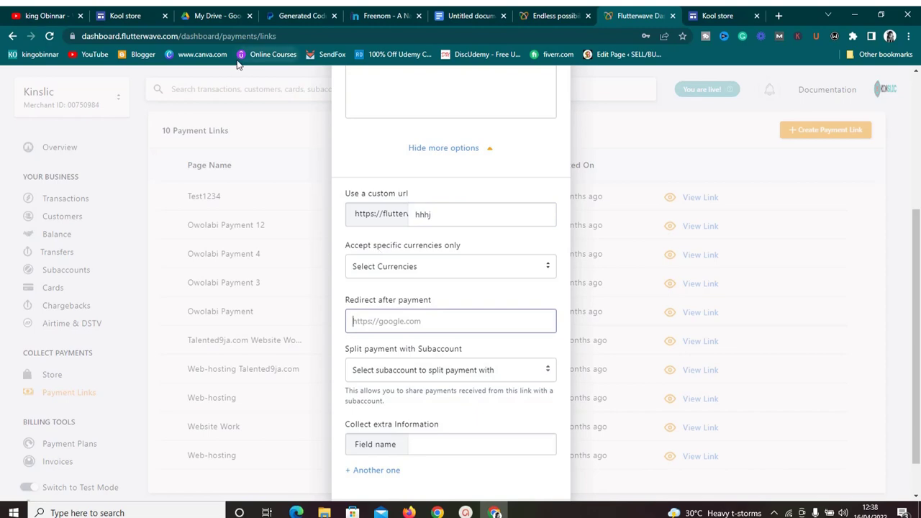
pyautogui.click(218, 14)
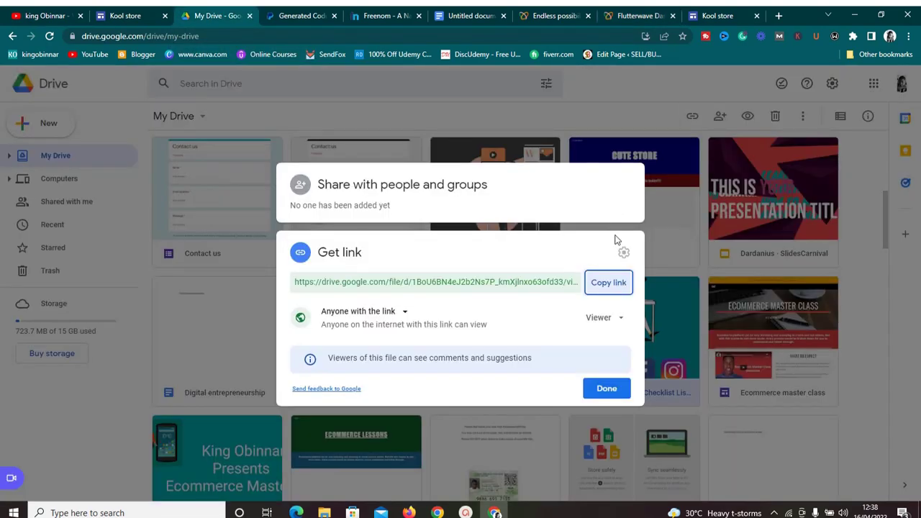
pyautogui.click(617, 282)
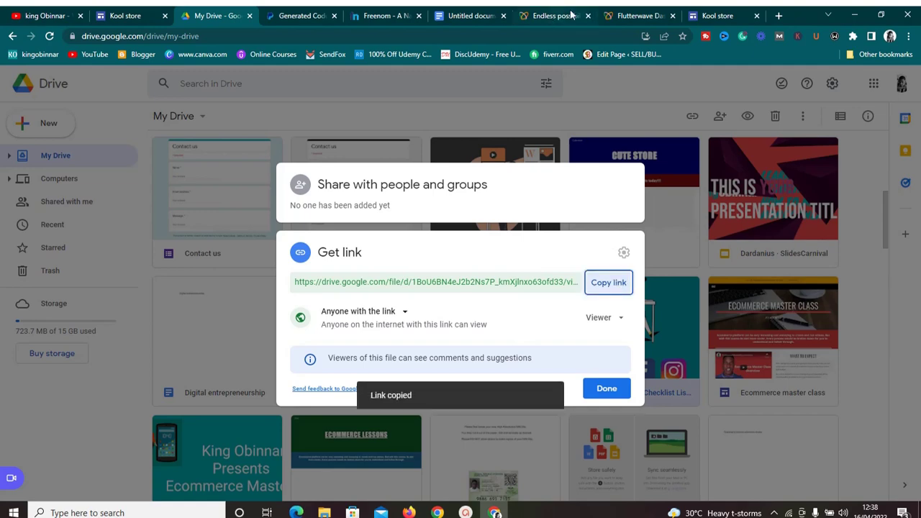
pyautogui.click(633, 15)
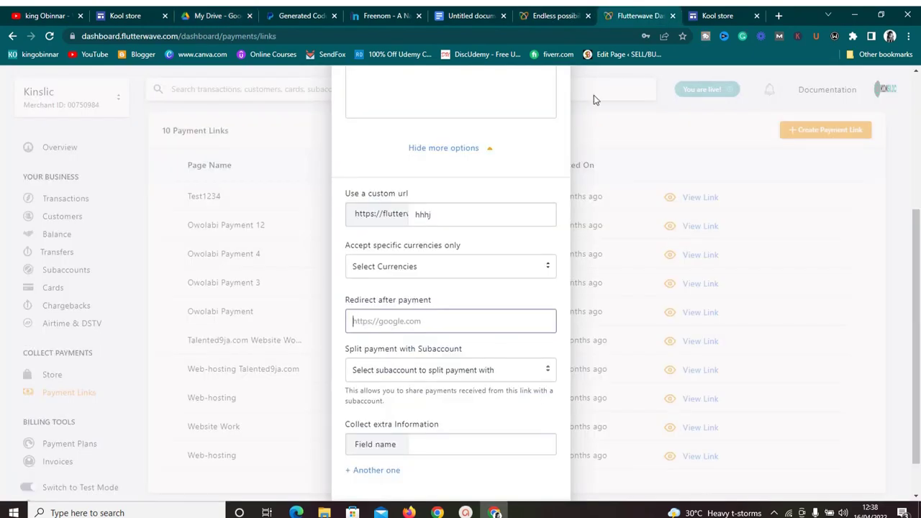
pyautogui.click(464, 326)
pyautogui.hotkey('ctrl', 'v')
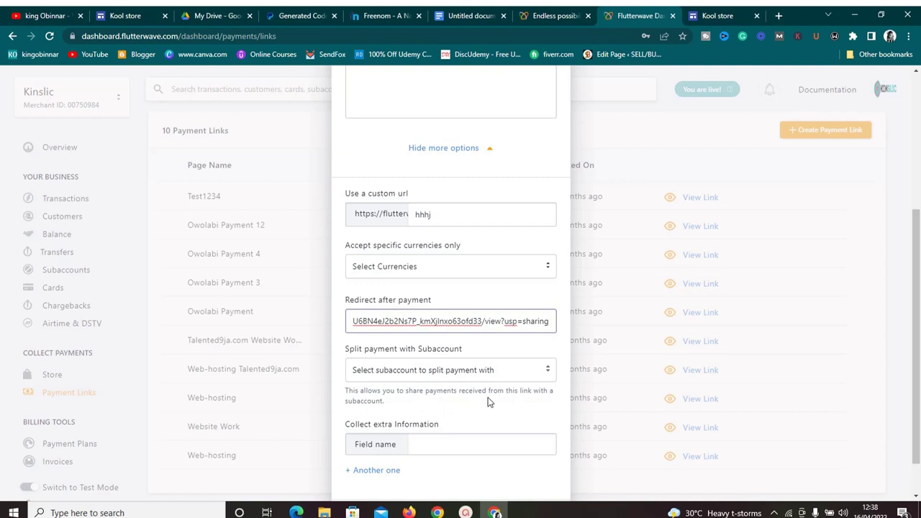
pyautogui.press('Home')
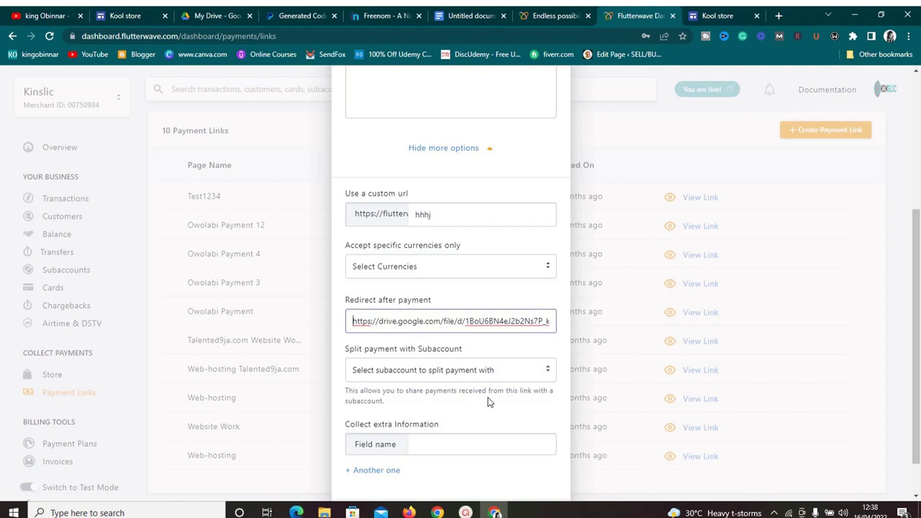
pyautogui.press('End')
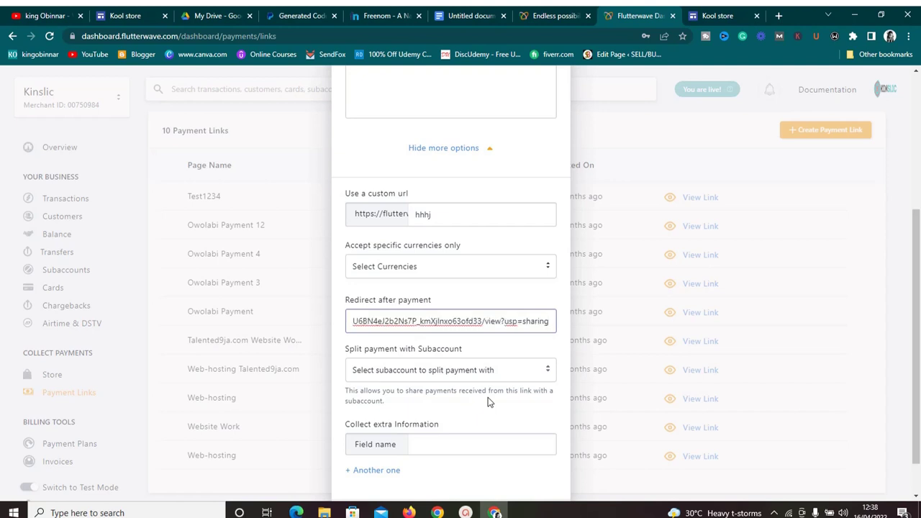
pyautogui.click(488, 400)
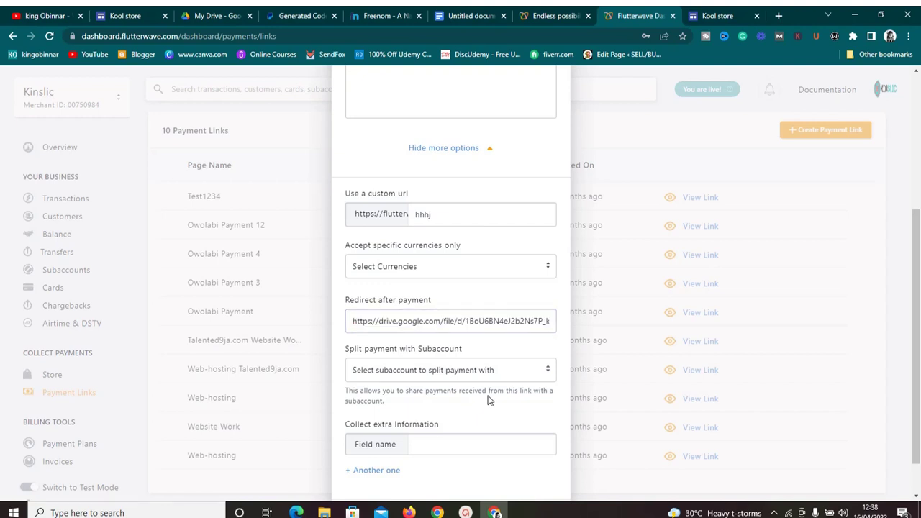
pyautogui.scroll(-2, 487, 399)
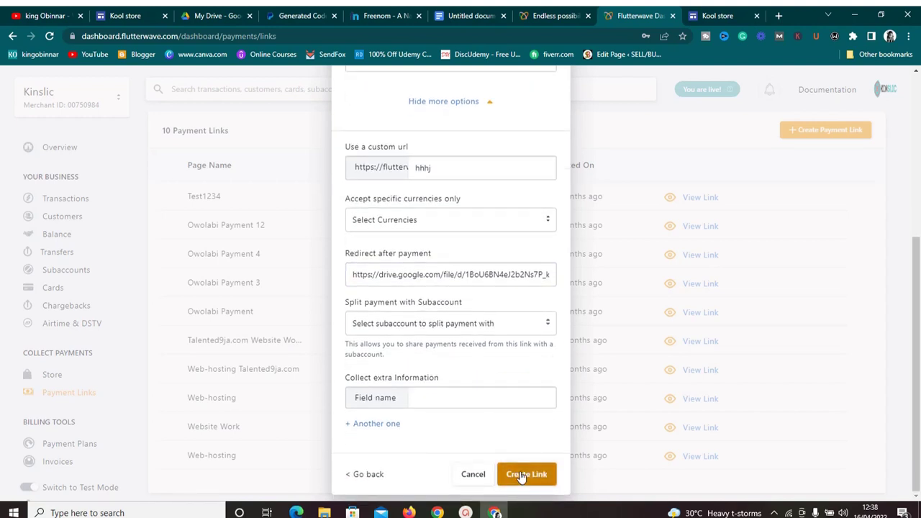
pyautogui.click(473, 474)
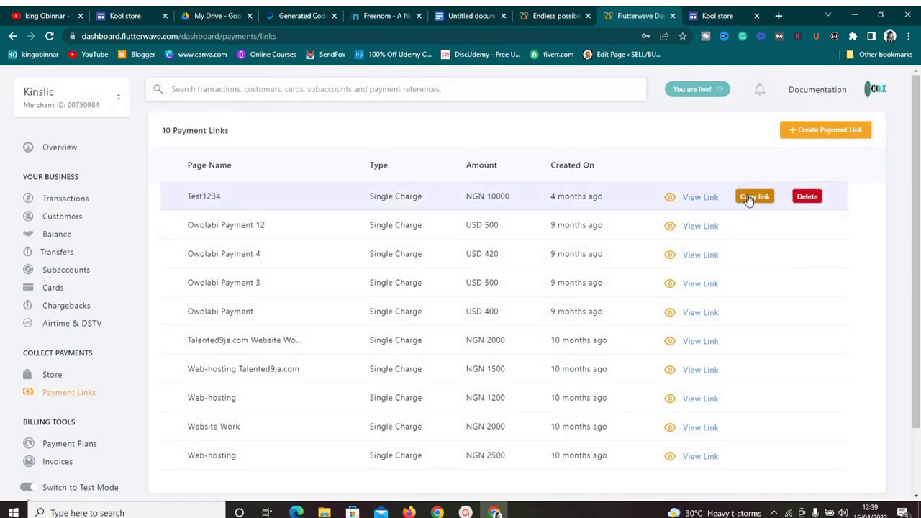
# Copy the Test1234 payment link, open the Buy Now button's settings in the Kool store editor and cancel without changing the link.
pyautogui.click(748, 198)
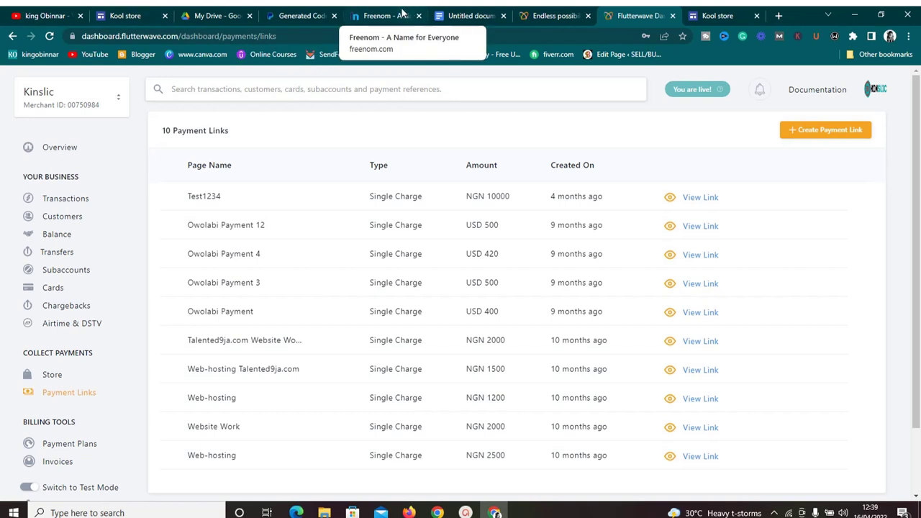
pyautogui.click(706, 12)
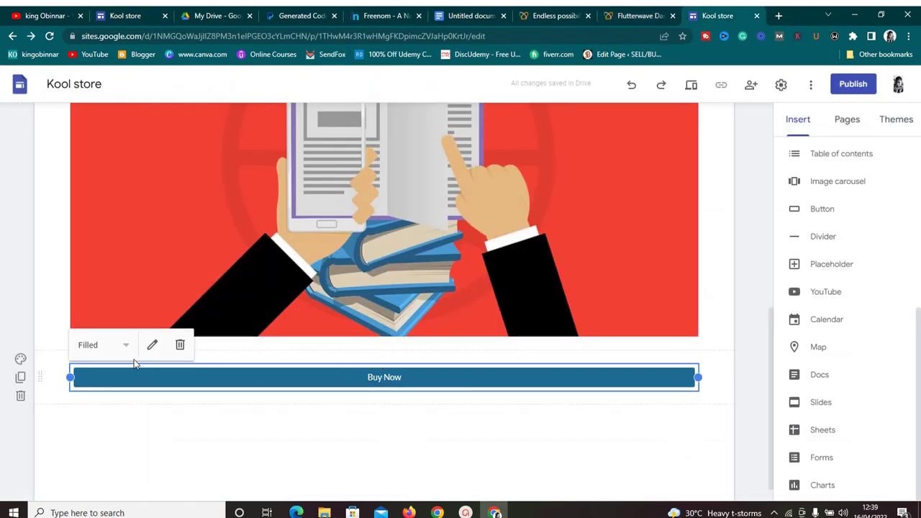
pyautogui.click(153, 346)
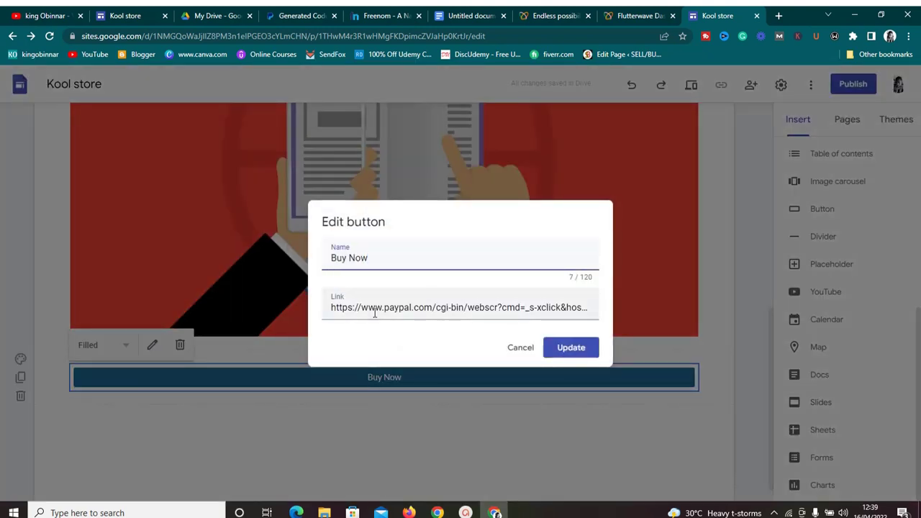
pyautogui.click(518, 348)
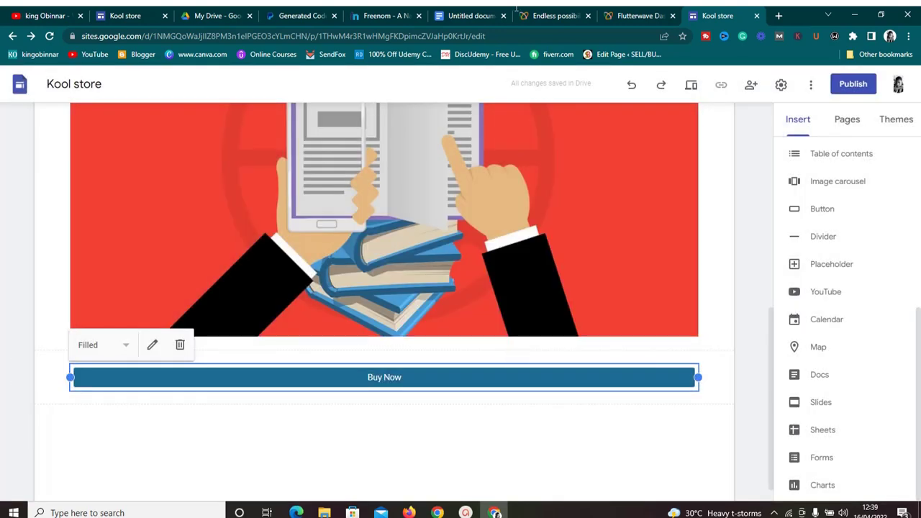
# Check the outline in the Google Docs document, and review the Kool store page from its header to the Buy Now button.
pyautogui.click(465, 15)
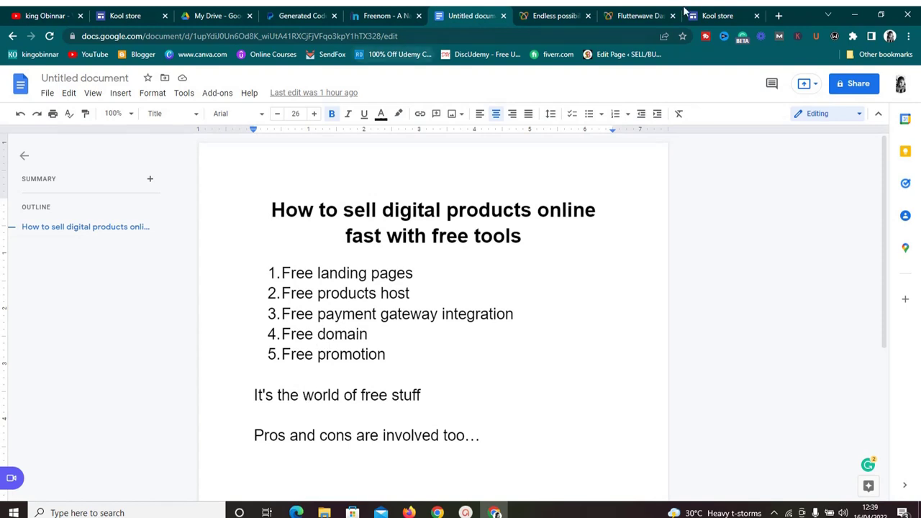
pyautogui.click(715, 12)
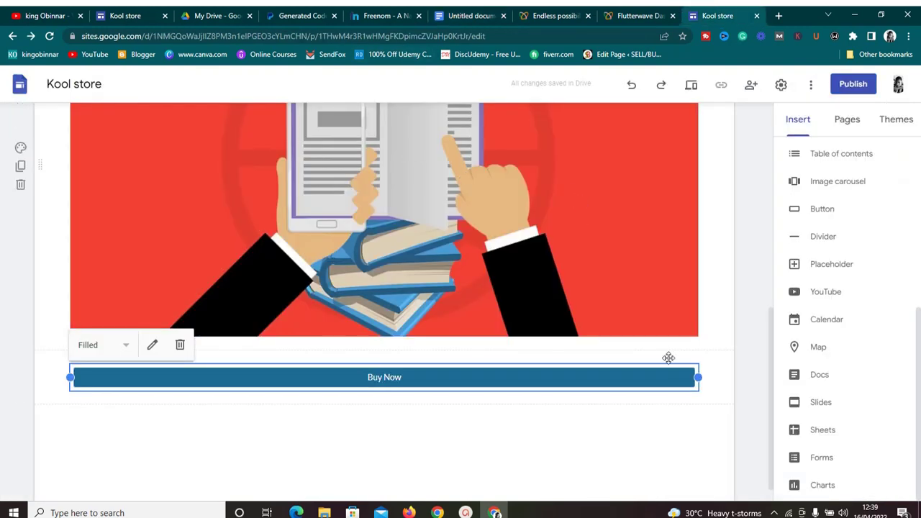
pyautogui.click(717, 331)
pyautogui.scroll(5, 717, 333)
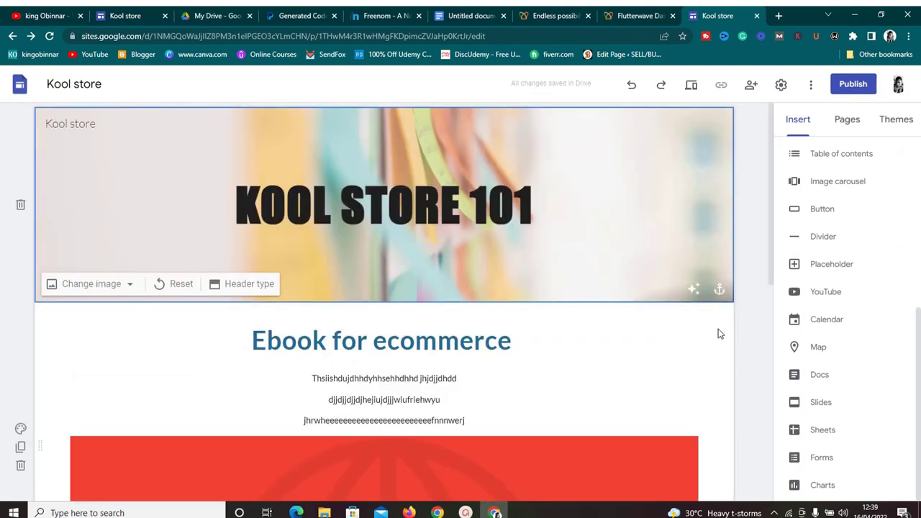
pyautogui.scroll(-3, 718, 333)
pyautogui.scroll(3, 718, 333)
pyautogui.scroll(-6, 720, 333)
pyautogui.scroll(6, 719, 333)
# Enter "sdddhhjdjhdh" as the web address in the Kool store publishing settings and cancel without publishing.
pyautogui.click(853, 92)
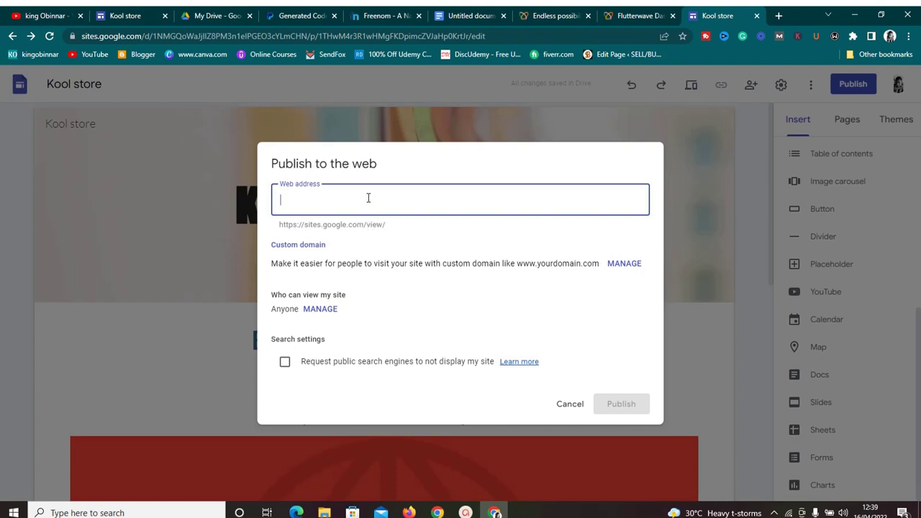
pyautogui.write('sdddhhjdjhdh')
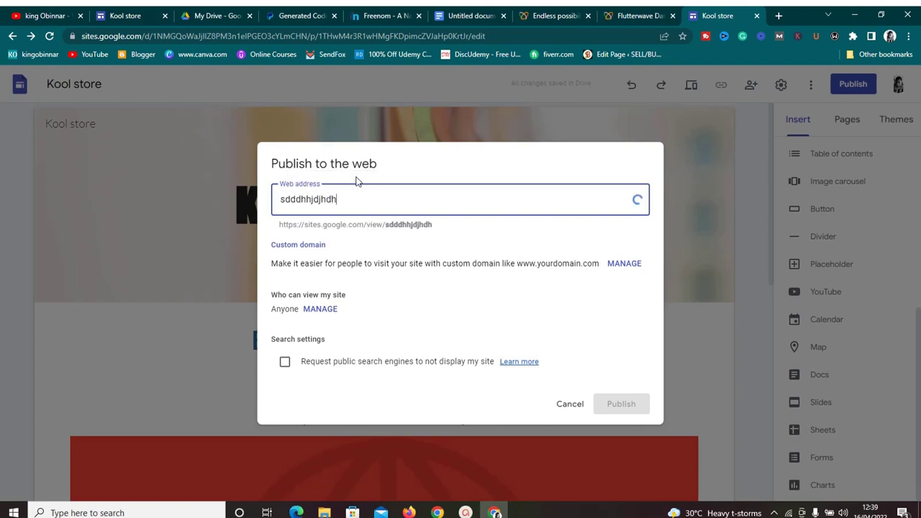
pyautogui.moveTo(443, 221); pyautogui.dragTo(308, 225)
pyautogui.moveTo(441, 221); pyautogui.dragTo(349, 230)
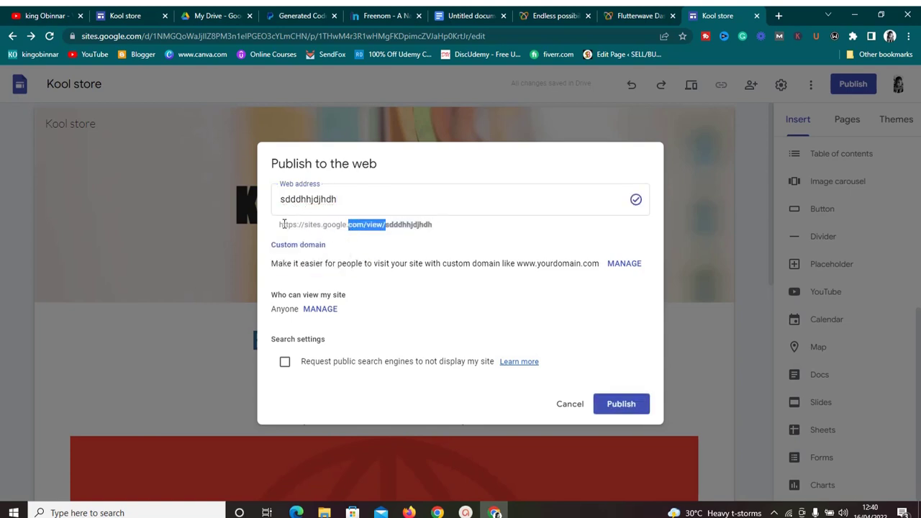
pyautogui.moveTo(272, 230); pyautogui.dragTo(379, 229)
pyautogui.click(403, 226)
pyautogui.tripleClick(432, 225)
pyautogui.moveTo(435, 224)
pyautogui.mouseDown()
pyautogui.moveTo(486, 227)
pyautogui.moveTo(435, 225)
pyautogui.mouseUp()
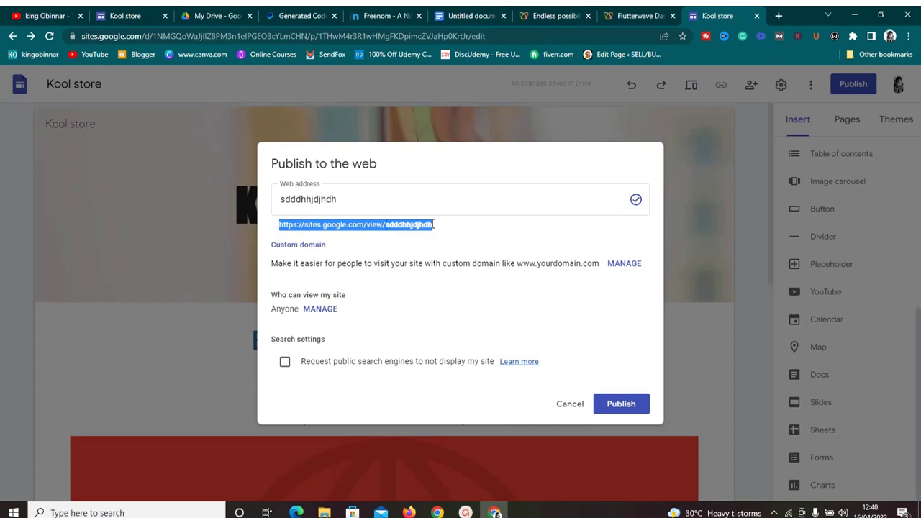
pyautogui.click(401, 243)
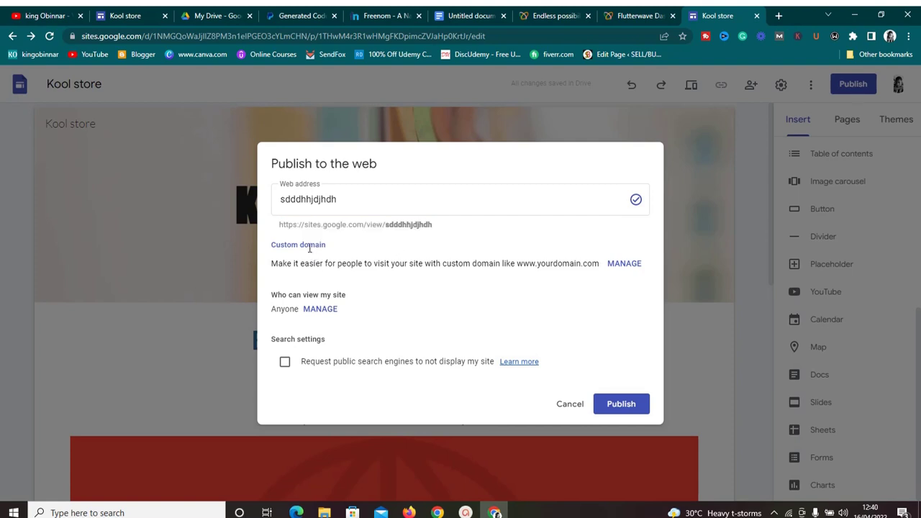
pyautogui.click(564, 406)
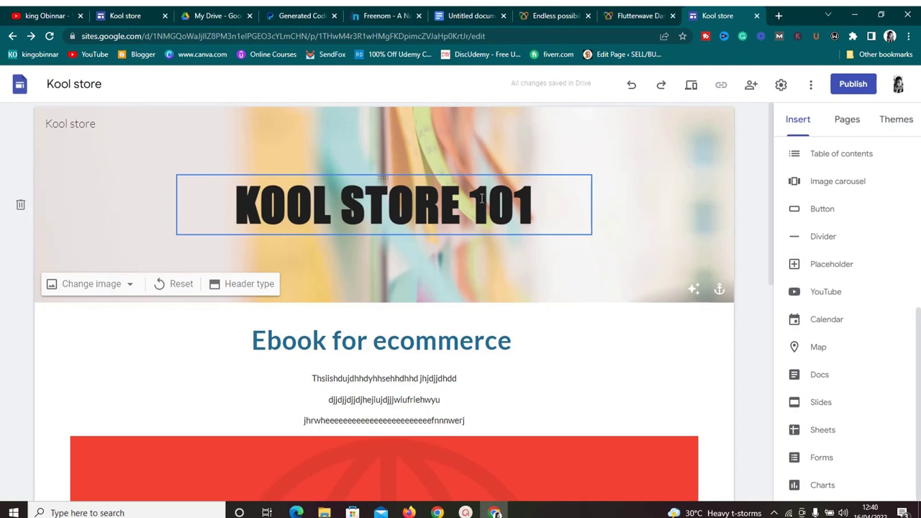
# Switch to the YouTube channel's video list and find the tutorial on connecting a custom domain with Google Sites.
pyautogui.click(61, 12)
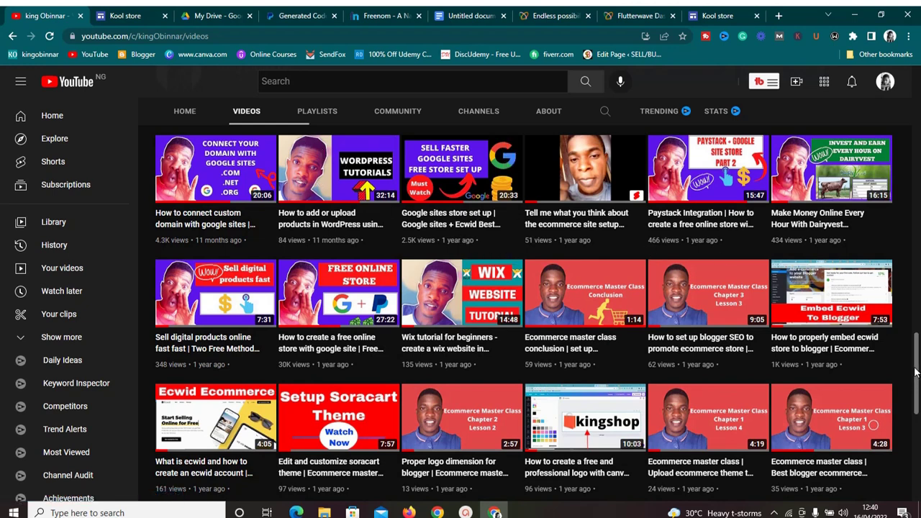
pyautogui.scroll(1, 914, 368)
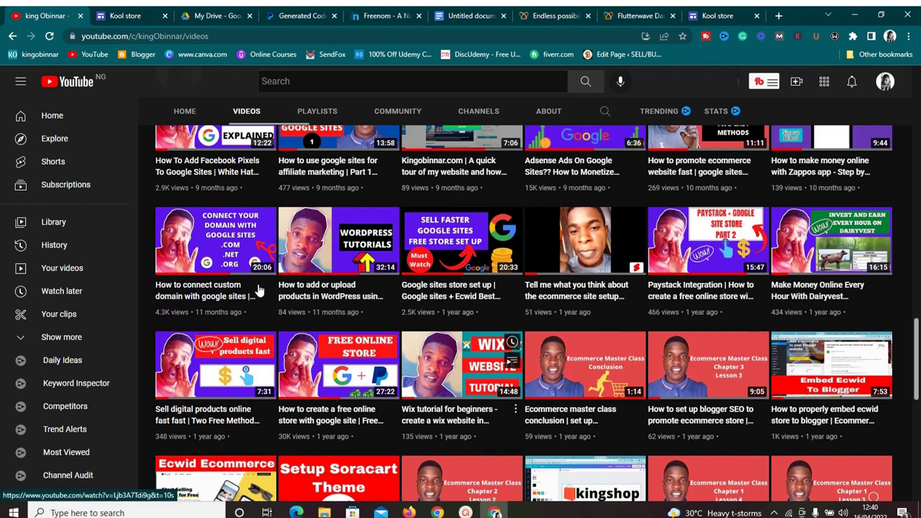
pyautogui.moveTo(221, 239)
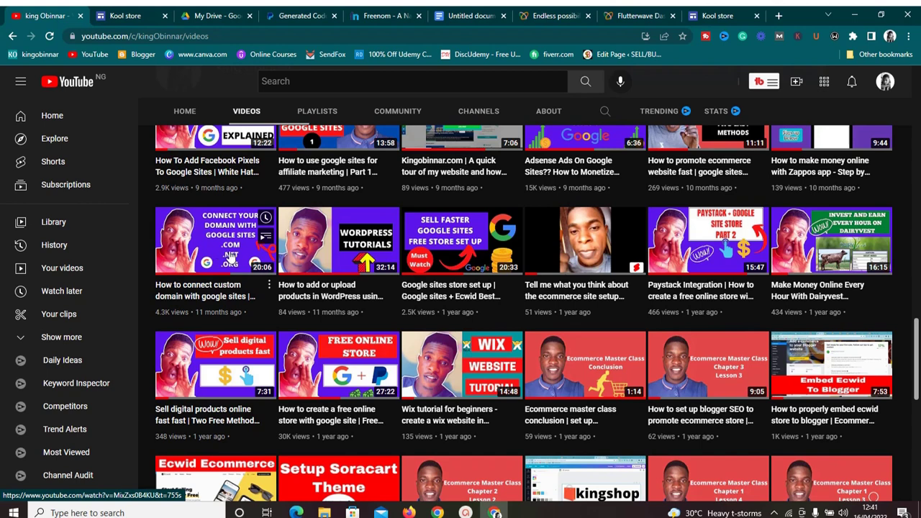
pyautogui.moveTo(230, 257)
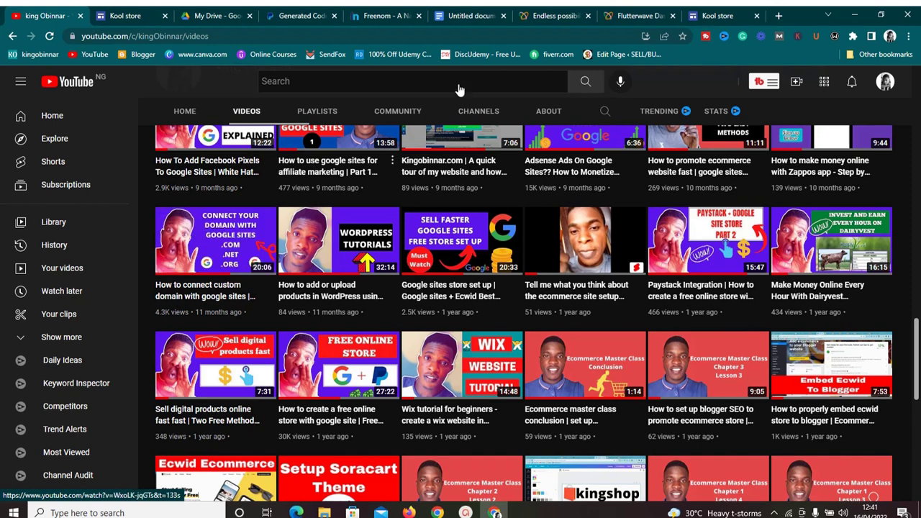
# Check the availability of the domain "ddhhdhdhdhhd.tk" on Freenom and review the free and cost price domain options.
pyautogui.click(464, 16)
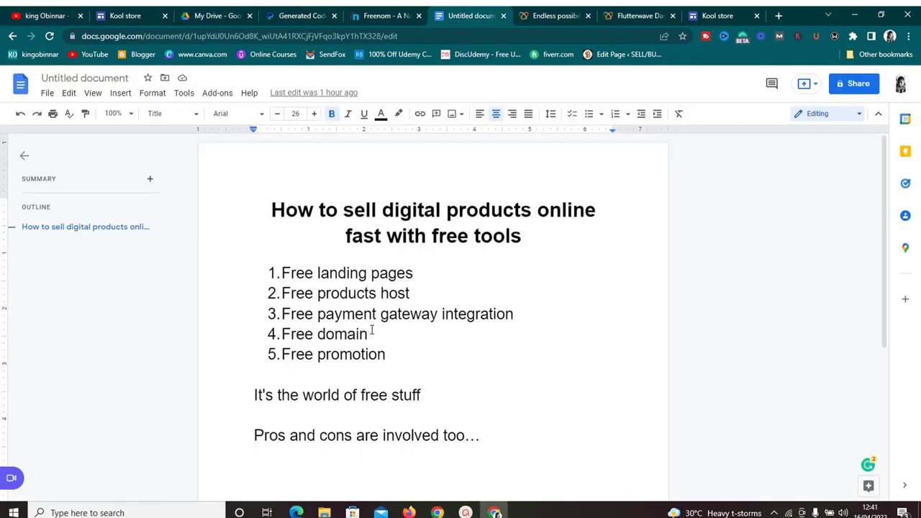
pyautogui.click(378, 16)
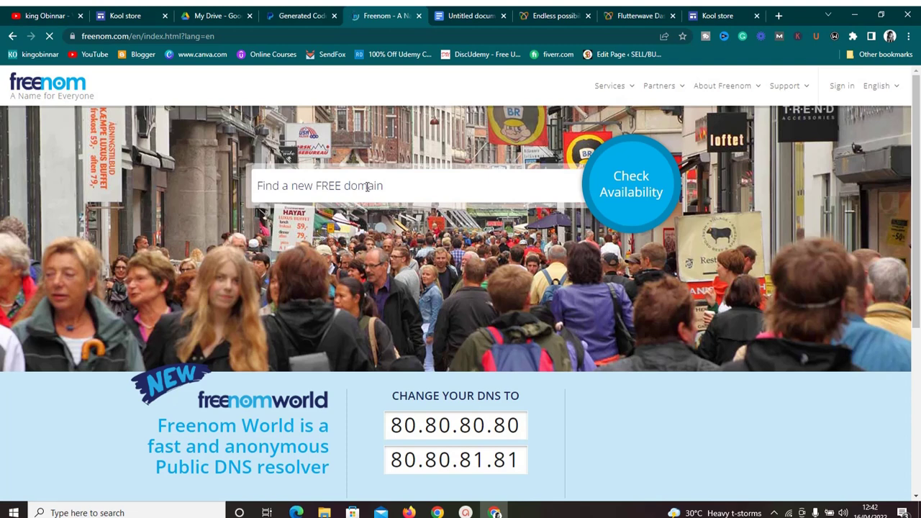
pyautogui.click(367, 186)
pyautogui.write('ddhhdhdhhd.tk')
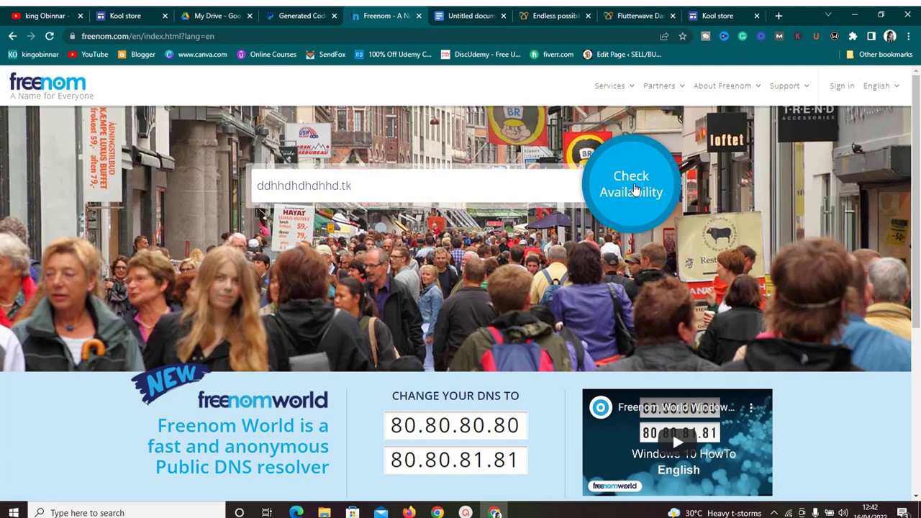
pyautogui.click(635, 189)
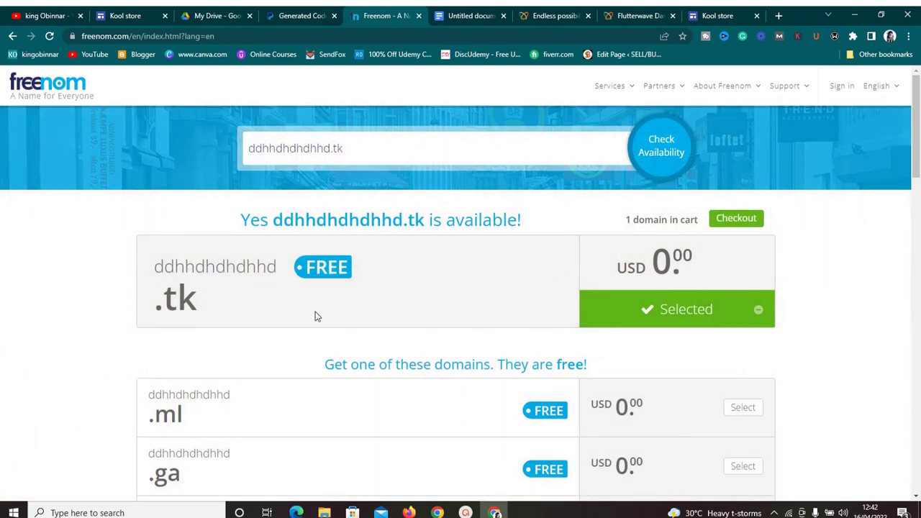
pyautogui.scroll(-4, 314, 317)
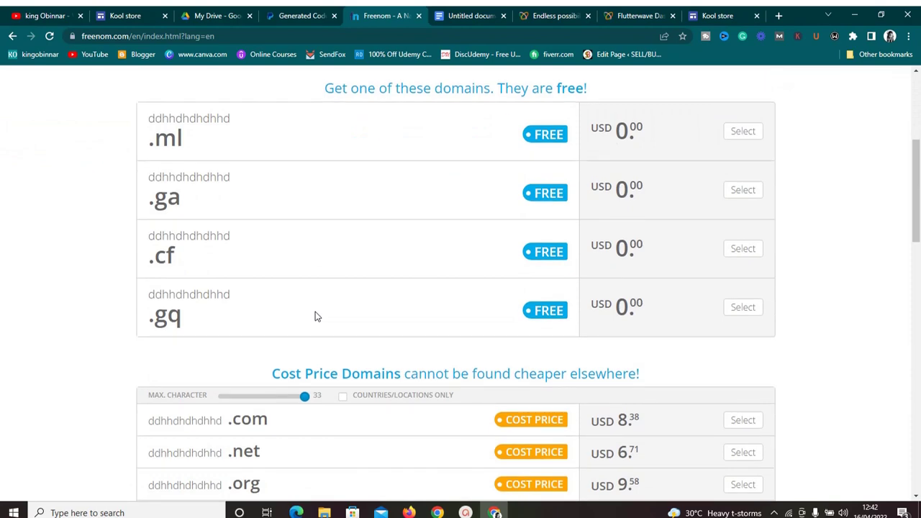
pyautogui.scroll(3, 315, 316)
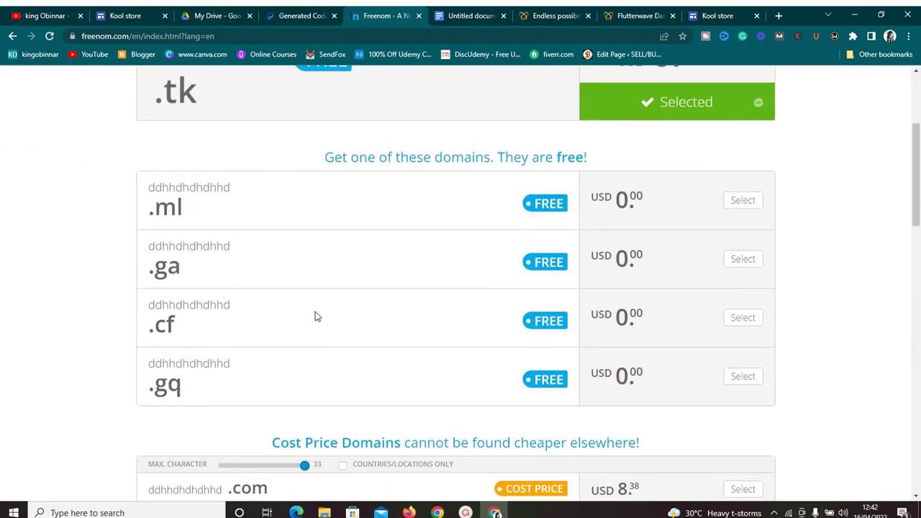
pyautogui.scroll(1, 314, 316)
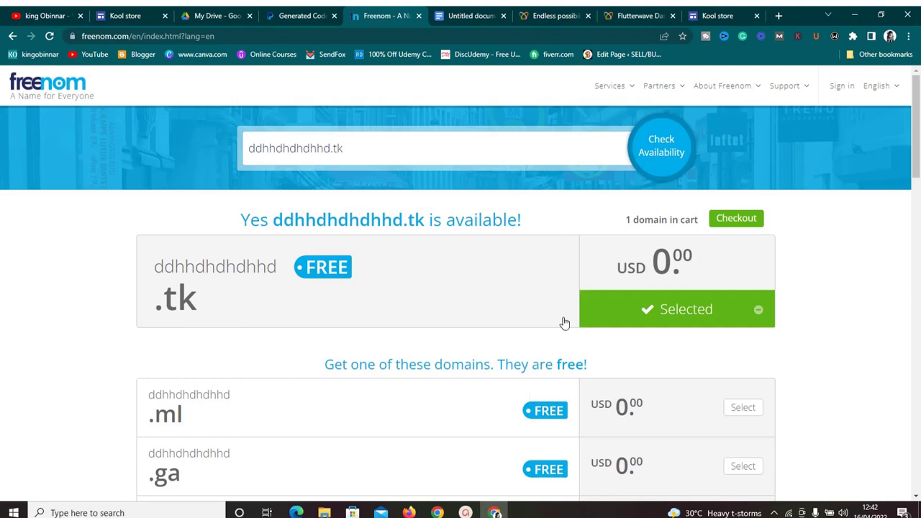
# Revisit the custom domain tutorial on YouTube and place the cursor after "Free promotion" in the Google Docs outline.
pyautogui.click(28, 14)
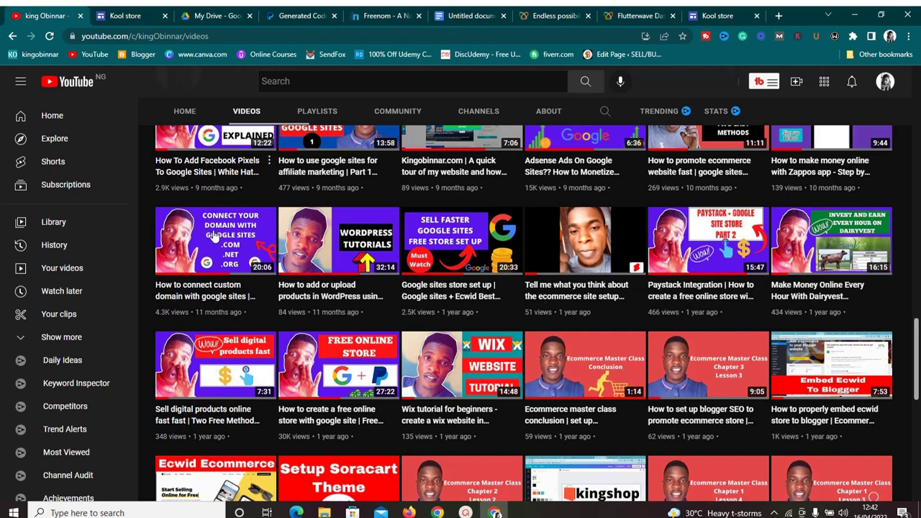
pyautogui.moveTo(231, 236)
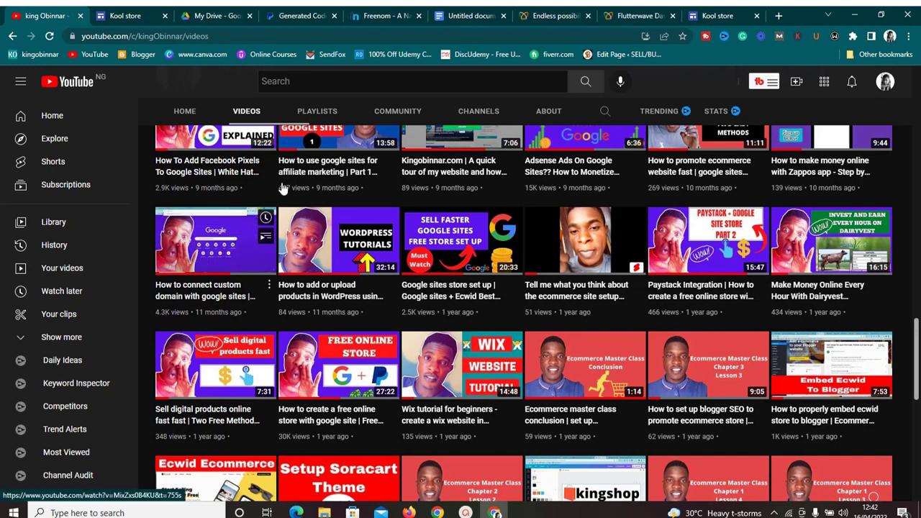
pyautogui.click(471, 15)
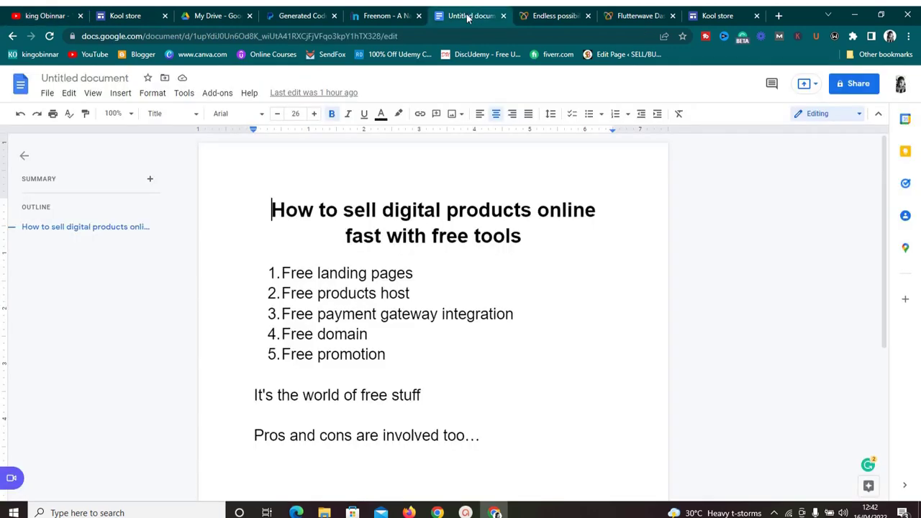
pyautogui.click(394, 354)
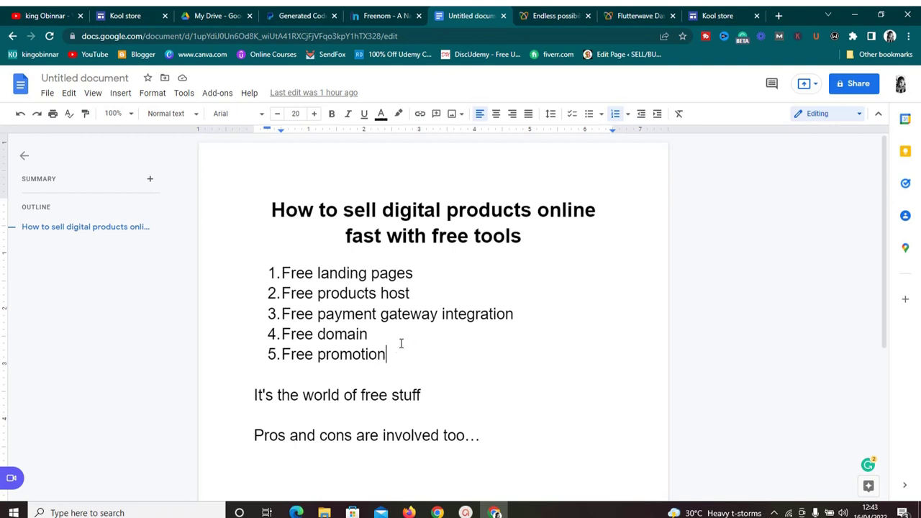
# Return to the Kool store editor and look over the ebook product page that needs promotion.
pyautogui.click(638, 15)
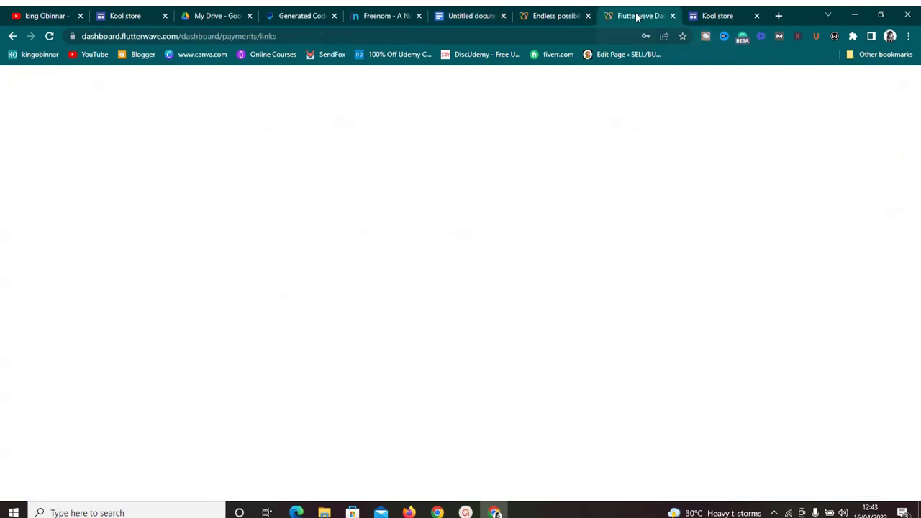
pyautogui.click(703, 16)
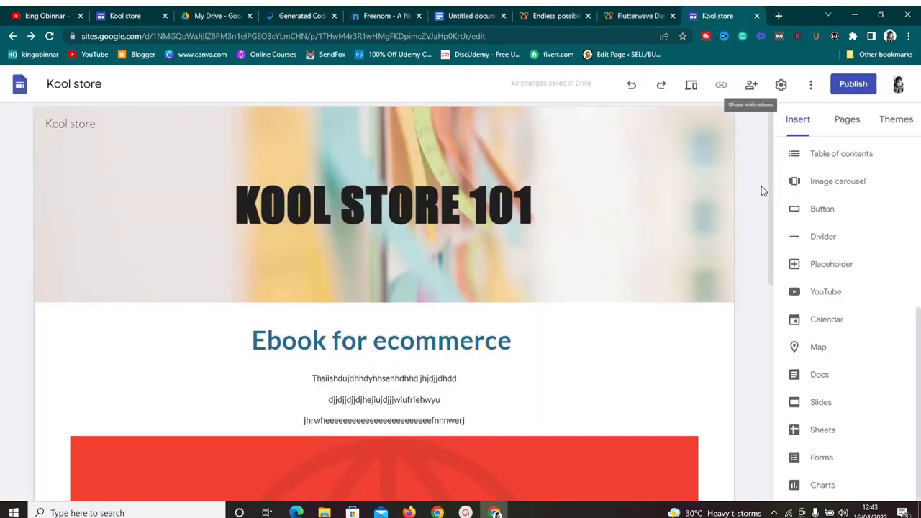
pyautogui.scroll(-5, 768, 288)
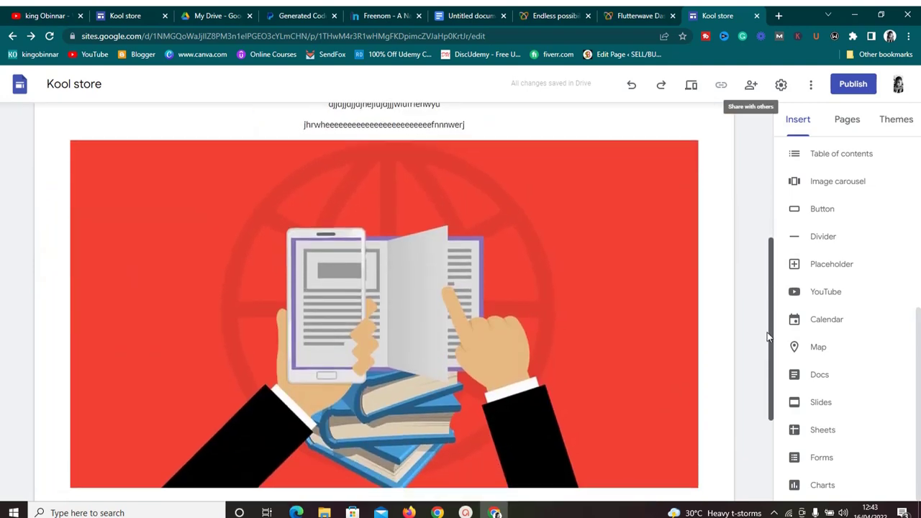
pyautogui.scroll(2, 758, 270)
pyautogui.scroll(3, 757, 269)
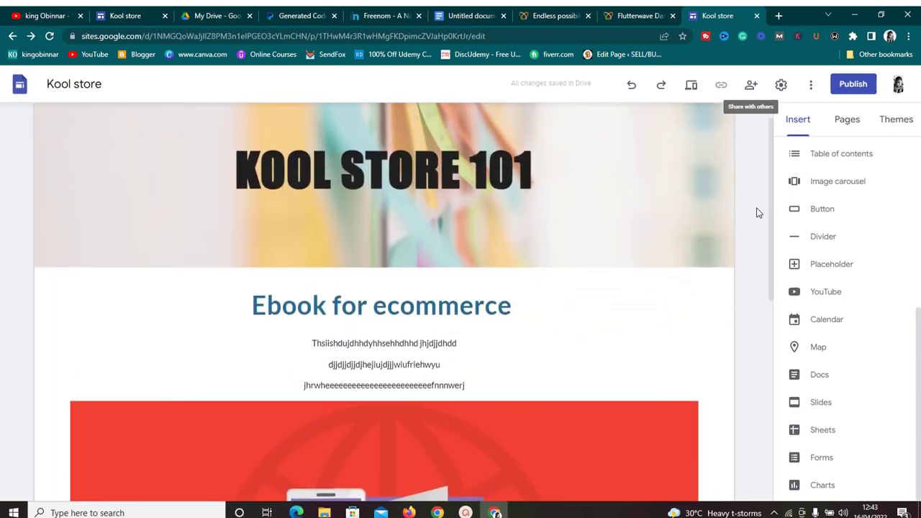
pyautogui.moveTo(769, 209); pyautogui.dragTo(746, 168)
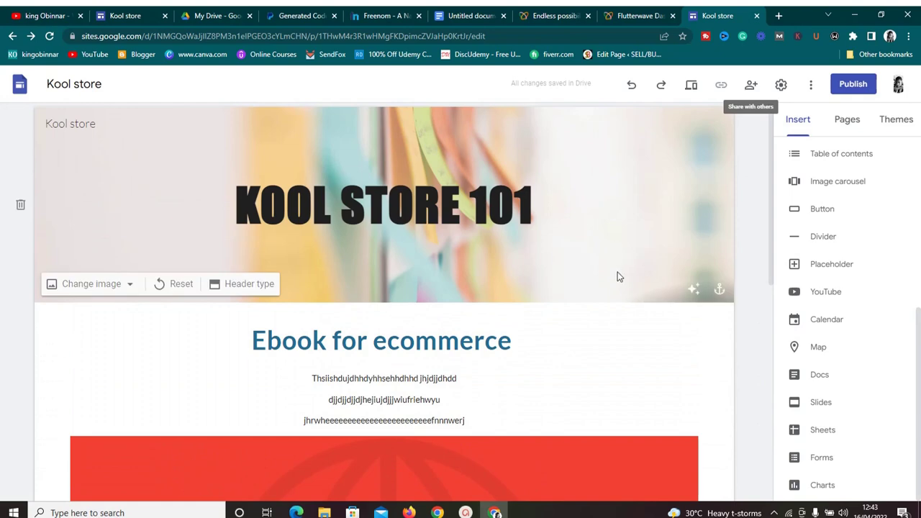
pyautogui.moveTo(772, 219); pyautogui.dragTo(756, 203)
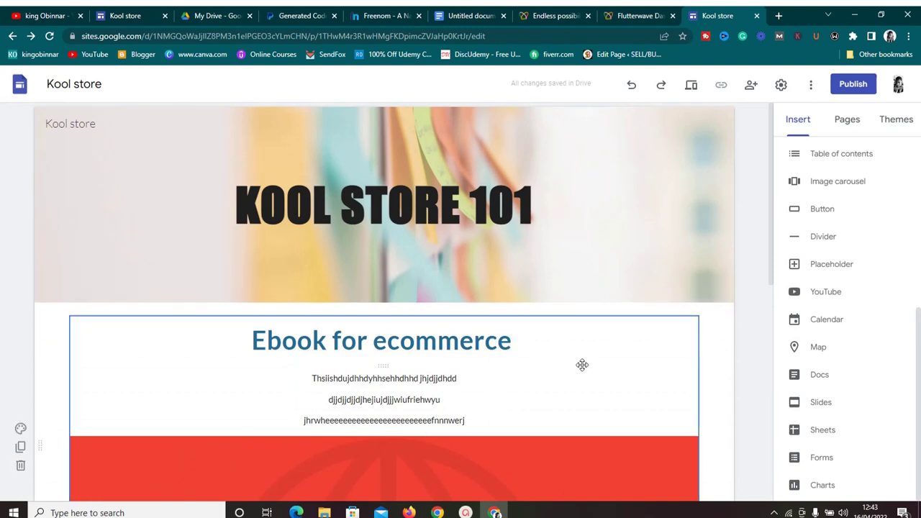
# Open the Facebook home page in a new browser tab.
pyautogui.click(779, 16)
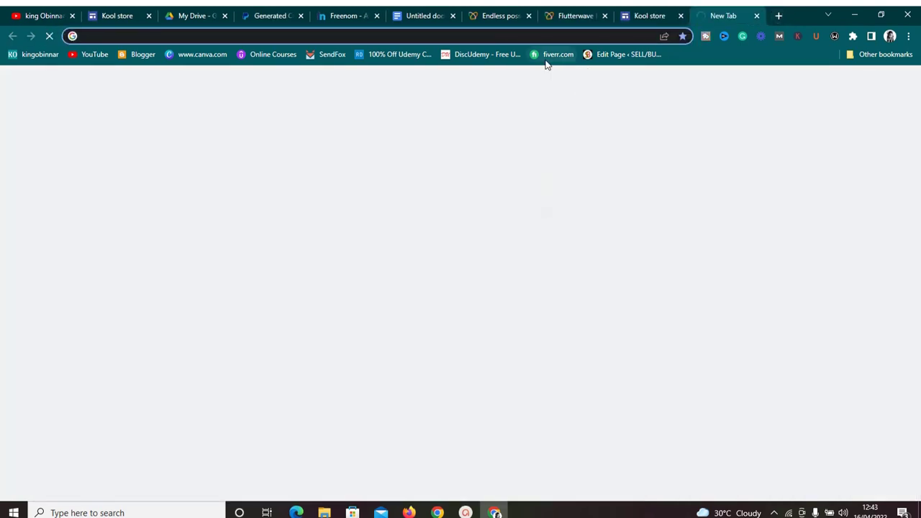
pyautogui.write('faccebook')
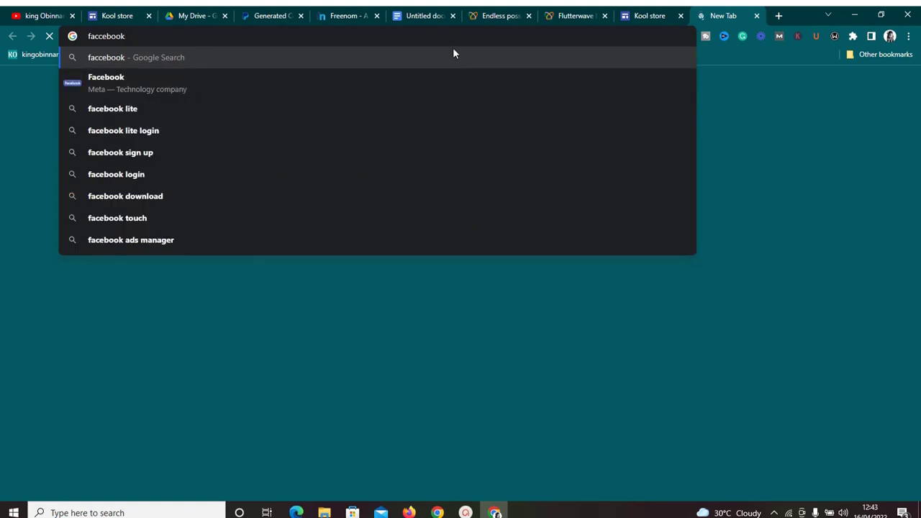
pyautogui.write('.')
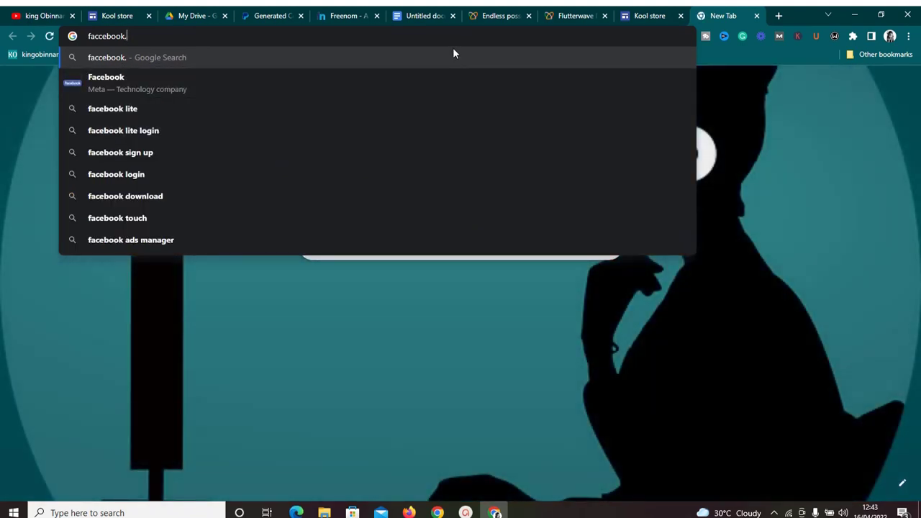
pyautogui.write('com')
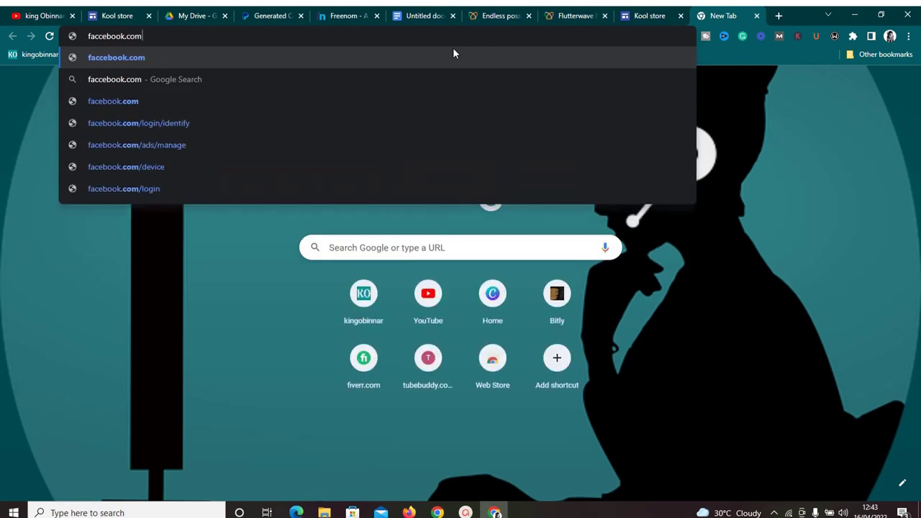
pyautogui.press('Return')
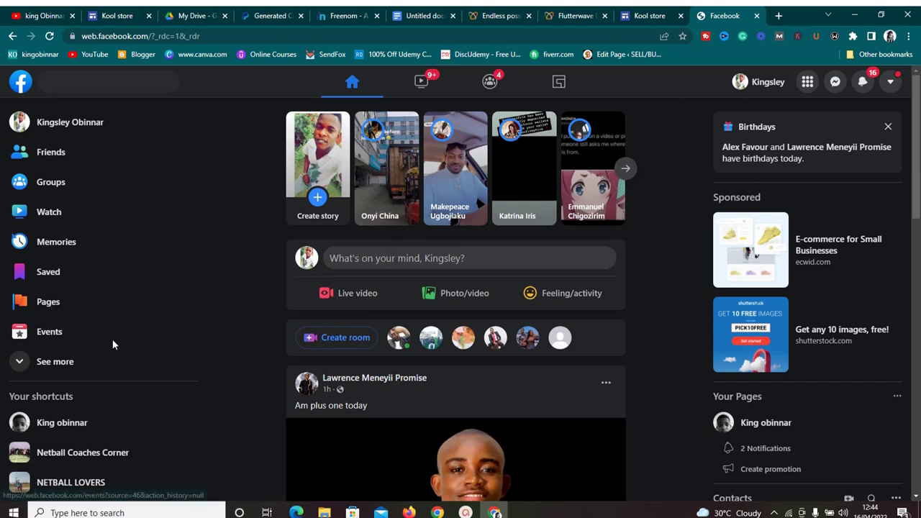
# Search Facebook for "ecommerce groups".
pyautogui.click(97, 428)
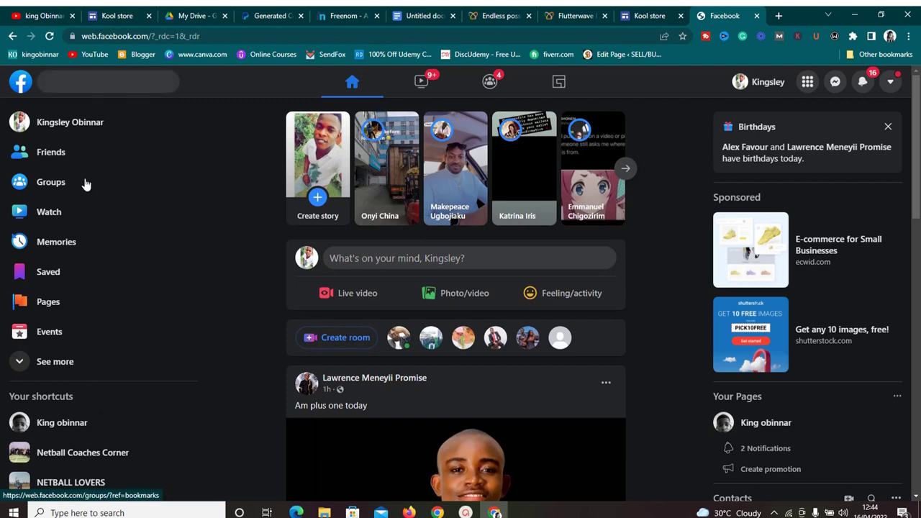
pyautogui.click(77, 87)
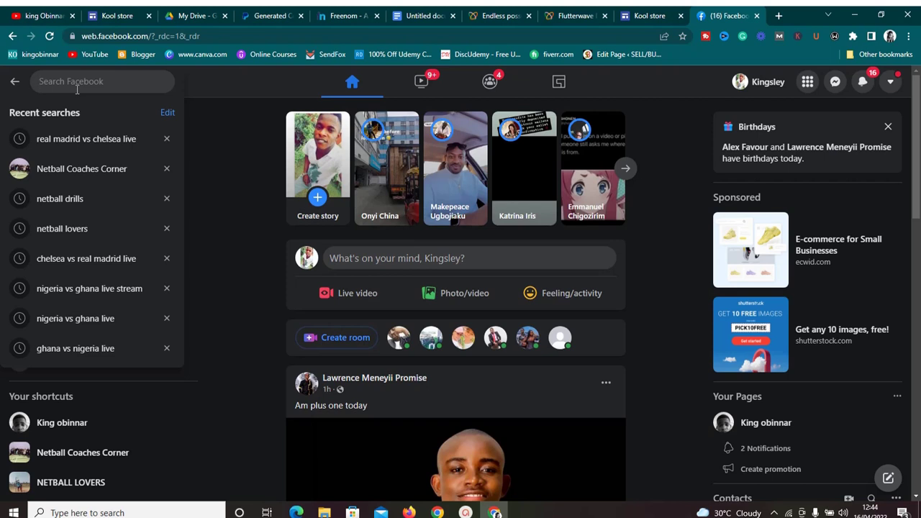
pyautogui.write('ecommer')
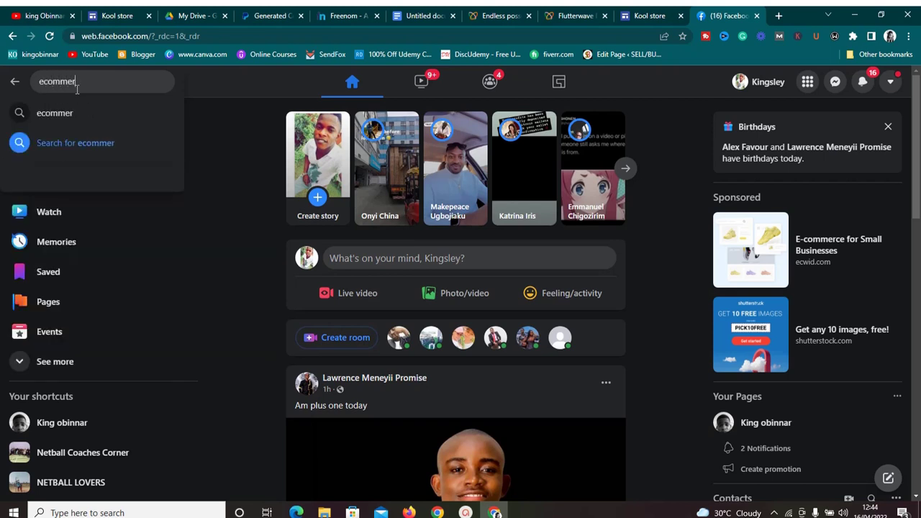
pyautogui.write('ce')
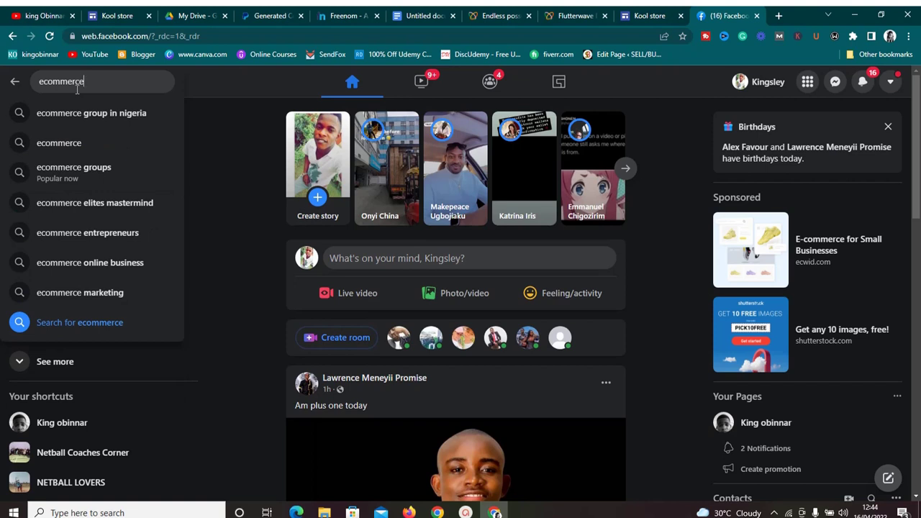
pyautogui.click(89, 169)
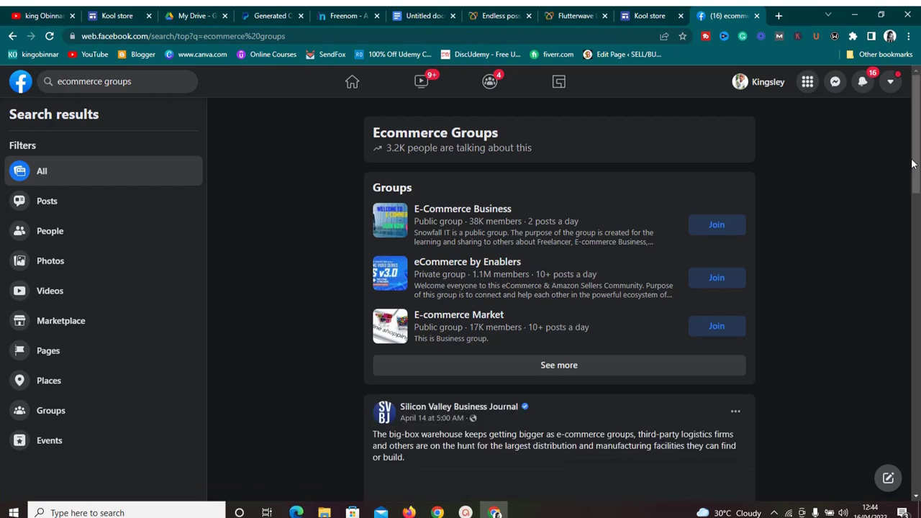
# Look through the Facebook search results for e-commerce groups suitable for promoting the ebook, checking their privacy, size and posting activity.
pyautogui.scroll(-6, 917, 130)
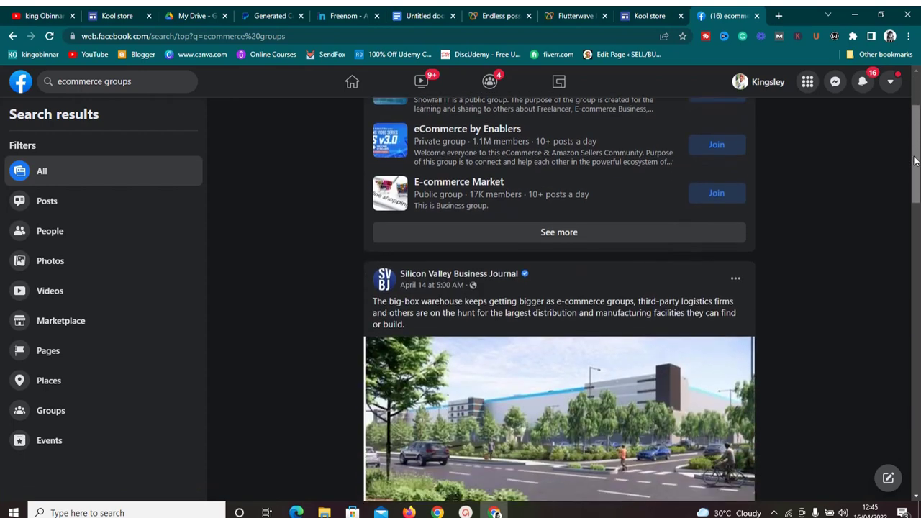
pyautogui.scroll(5, 912, 135)
pyautogui.scroll(1, 912, 135)
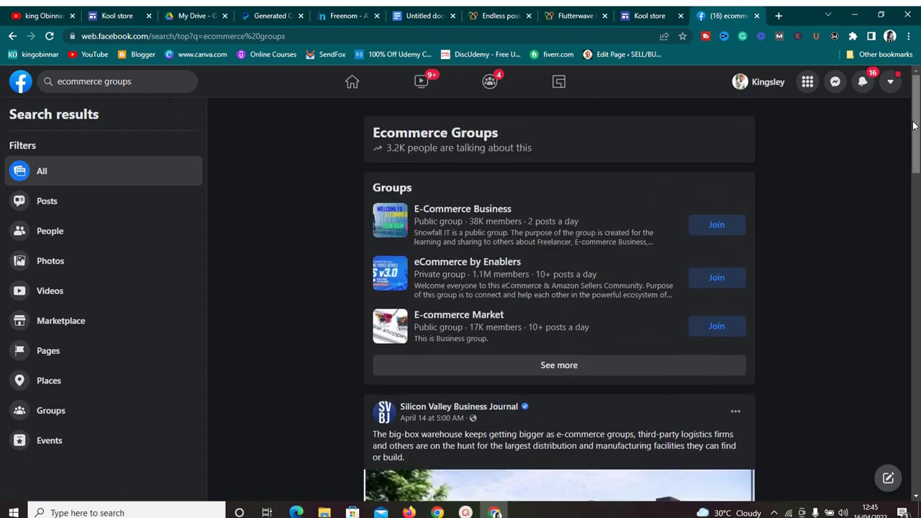
pyautogui.scroll(-3, 914, 158)
pyautogui.scroll(3, 915, 177)
pyautogui.scroll(-1, 915, 108)
pyautogui.scroll(1, 916, 105)
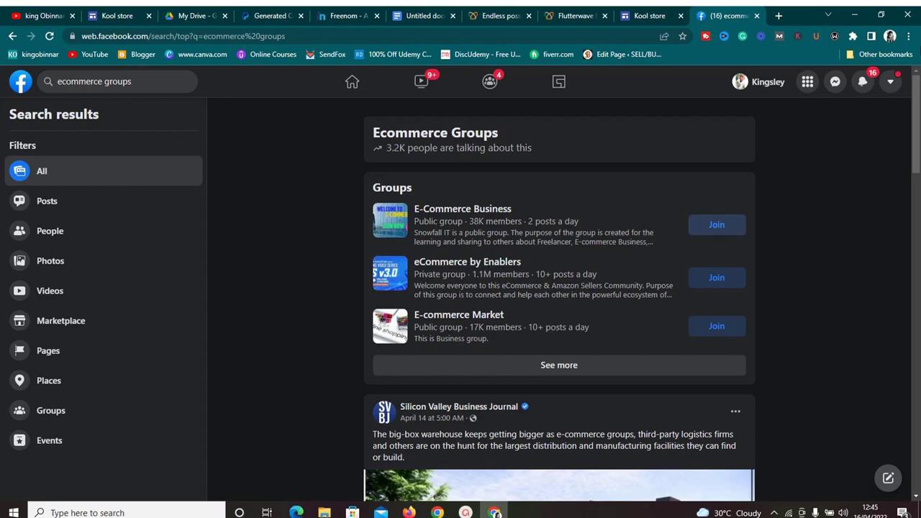
pyautogui.moveTo(912, 115); pyautogui.dragTo(912, 187)
pyautogui.scroll(-8, 912, 187)
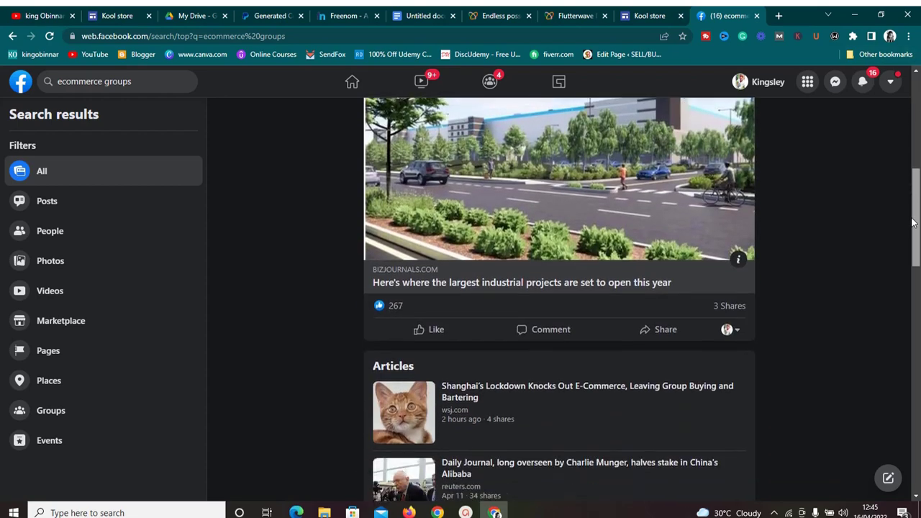
pyautogui.scroll(10, 919, 207)
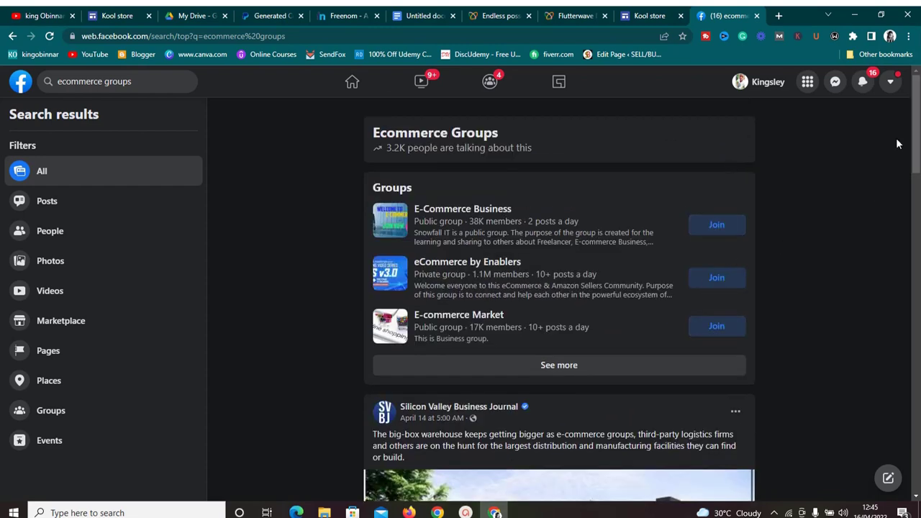
pyautogui.scroll(-8, 918, 143)
pyautogui.scroll(8, 913, 159)
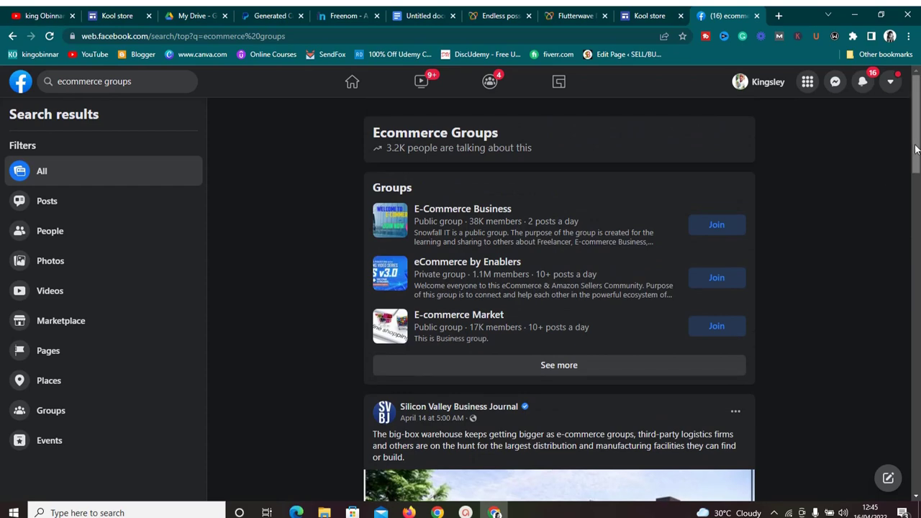
pyautogui.scroll(-1, 916, 164)
pyautogui.moveTo(917, 164); pyautogui.dragTo(911, 504)
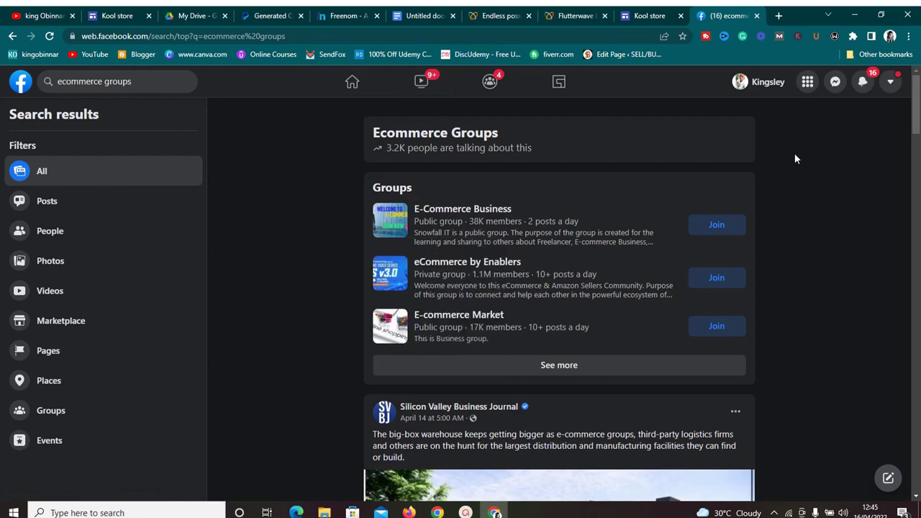
pyautogui.moveTo(915, 124); pyautogui.dragTo(915, 101)
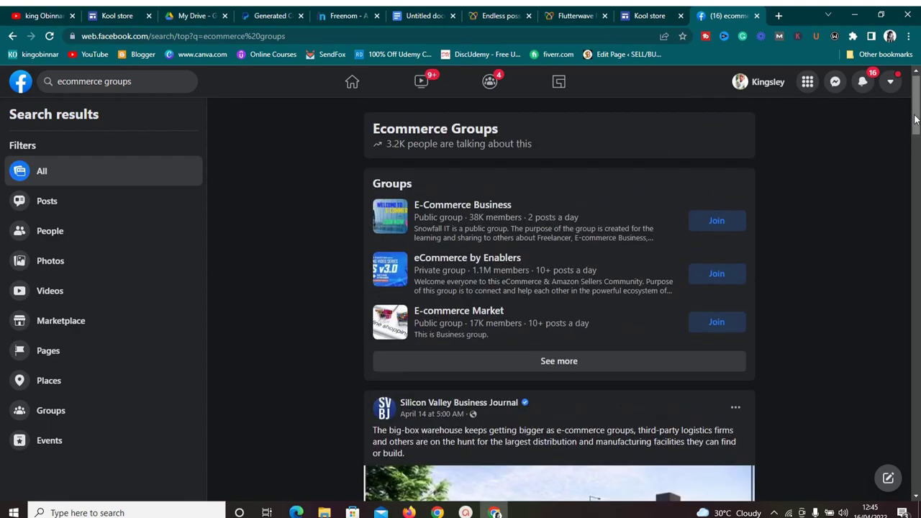
# Open Pinterest in a new browser tab and look over the Business Hub performance overview.
pyautogui.click(778, 15)
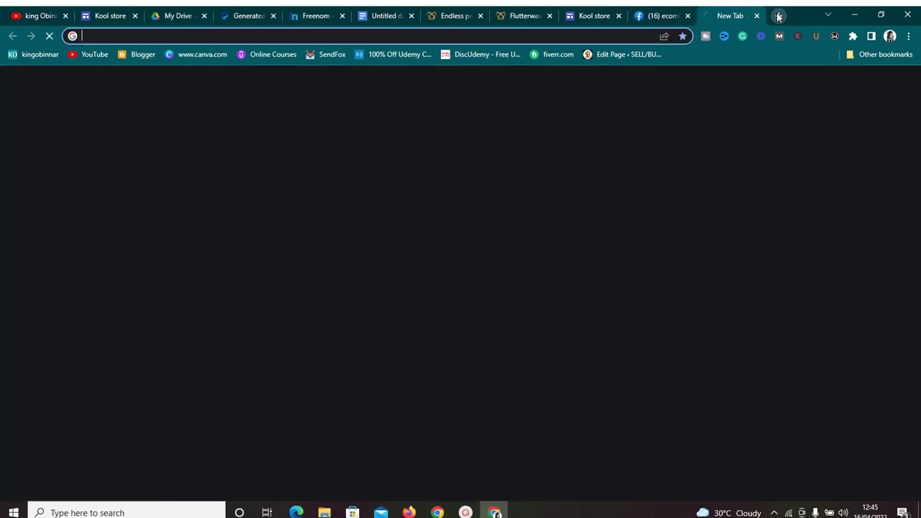
pyautogui.write('pint')
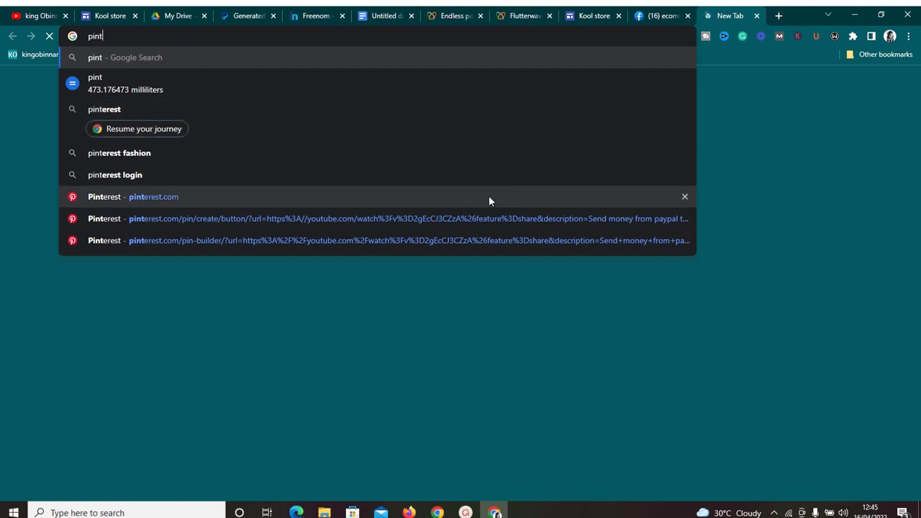
pyautogui.click(489, 196)
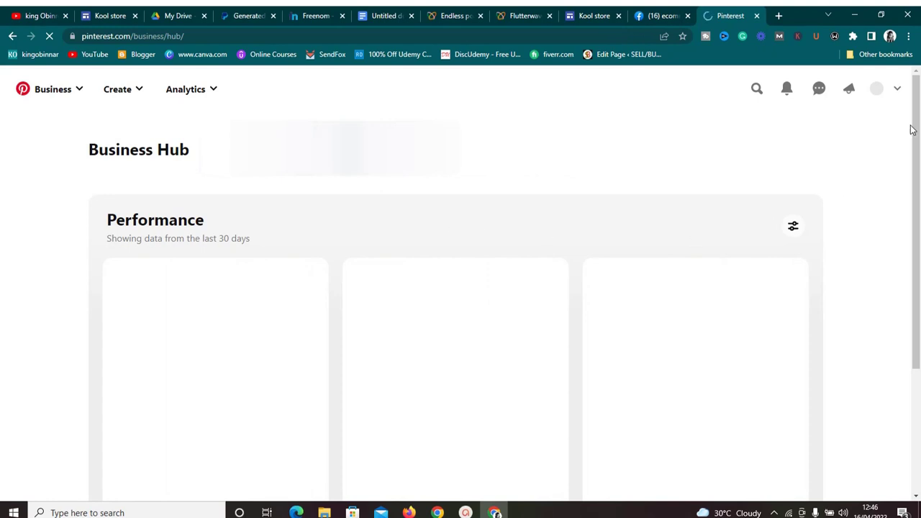
pyautogui.scroll(-5, 914, 242)
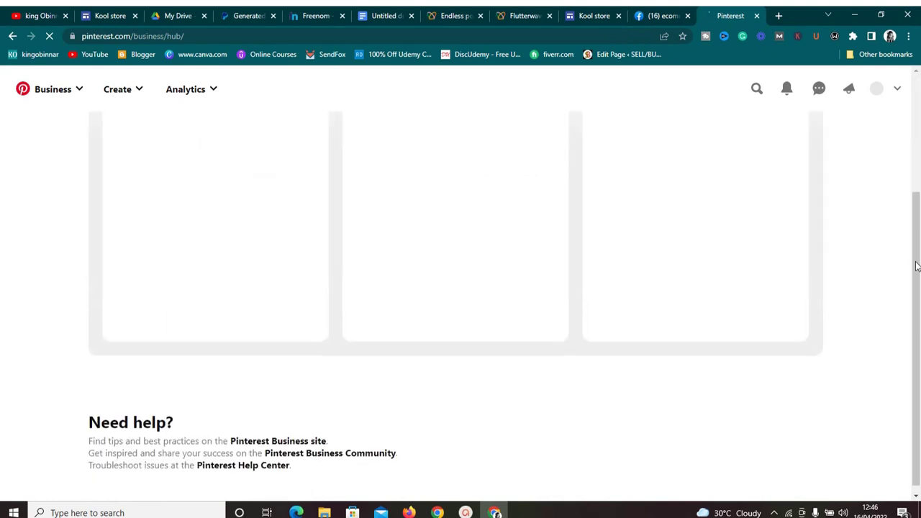
pyautogui.scroll(5, 916, 266)
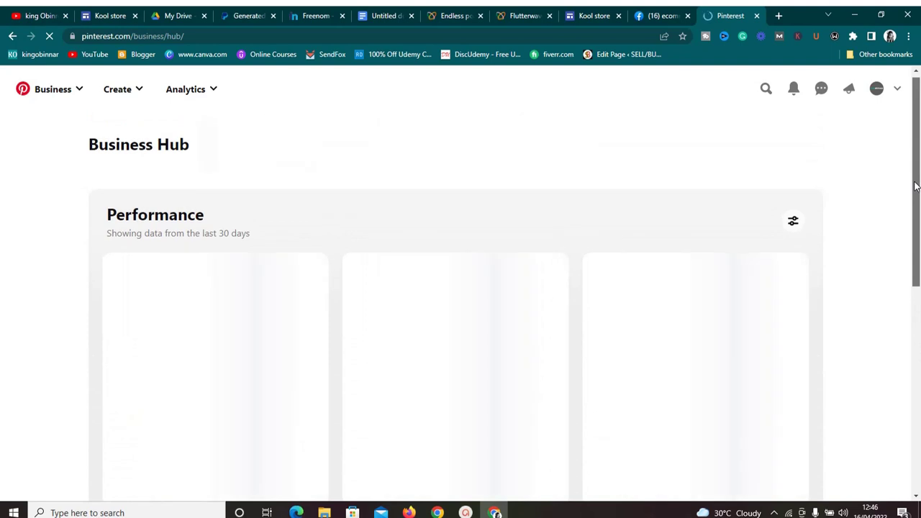
pyautogui.scroll(-1, 914, 183)
pyautogui.scroll(1, 915, 143)
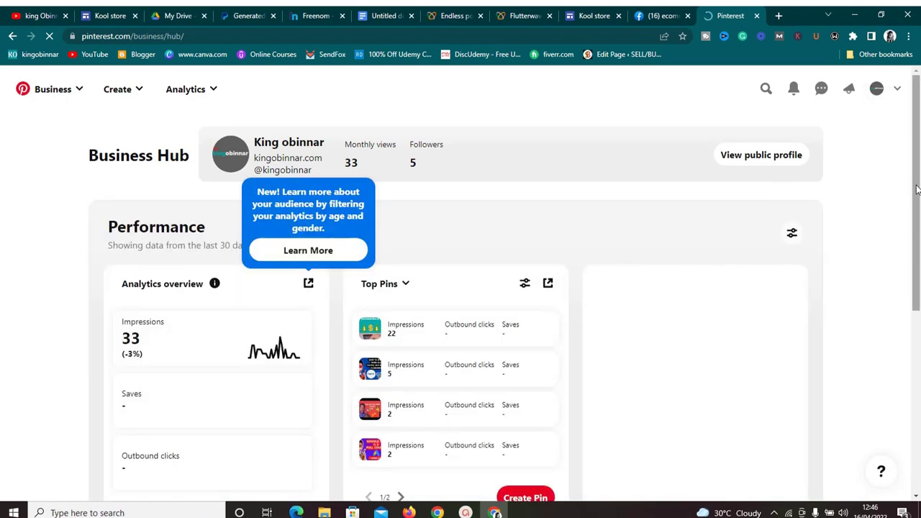
pyautogui.moveTo(915, 190)
pyautogui.mouseDown()
pyautogui.moveTo(914, 331)
pyautogui.moveTo(915, 183)
pyautogui.mouseUp()
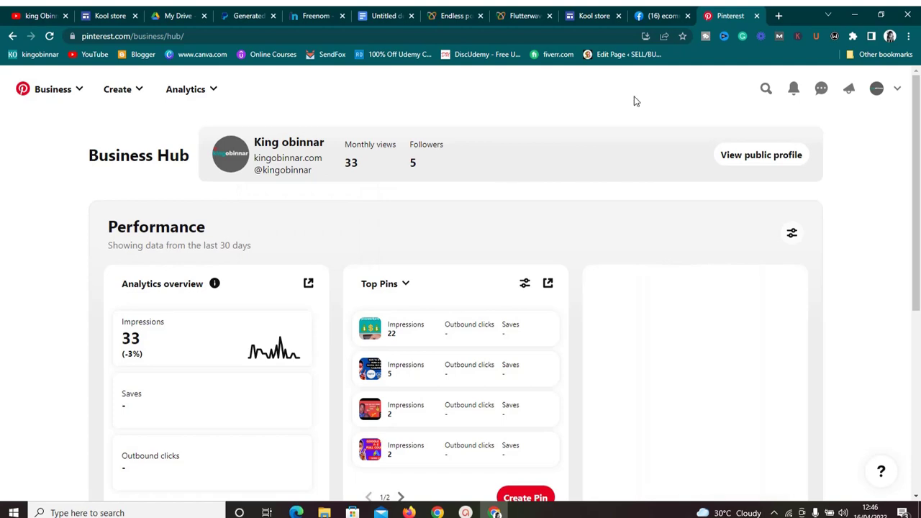
pyautogui.moveTo(912, 161); pyautogui.dragTo(915, 184)
# Start a new Pin on Pinterest and look over its image, title, description and destination link fields.
pyautogui.click(124, 90)
pyautogui.click(118, 131)
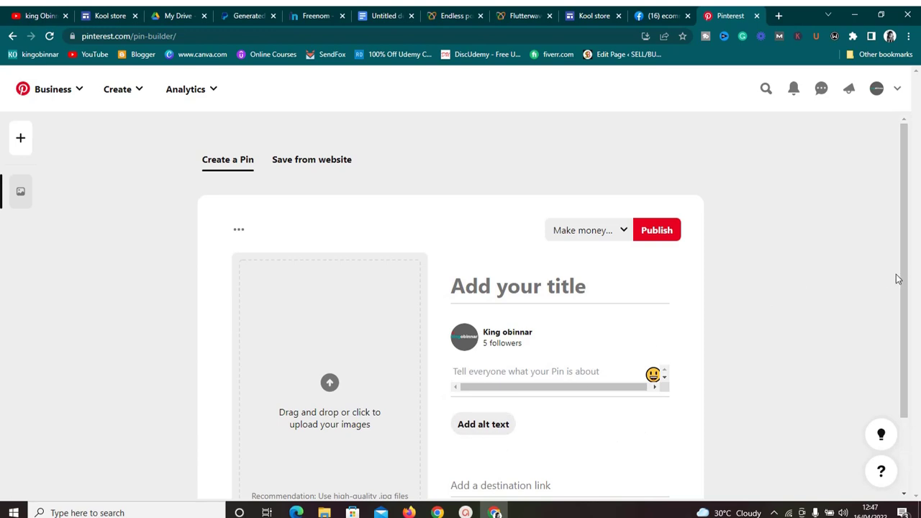
pyautogui.moveTo(908, 314); pyautogui.dragTo(902, 185)
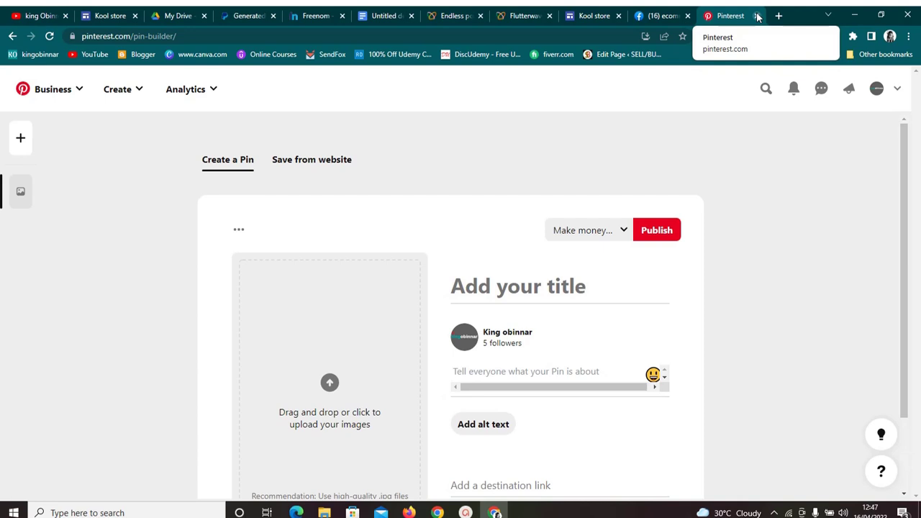
# Revisit the Facebook group results and the Flutterwave payment links, ending at the free tools outline in Google Docs.
pyautogui.click(662, 15)
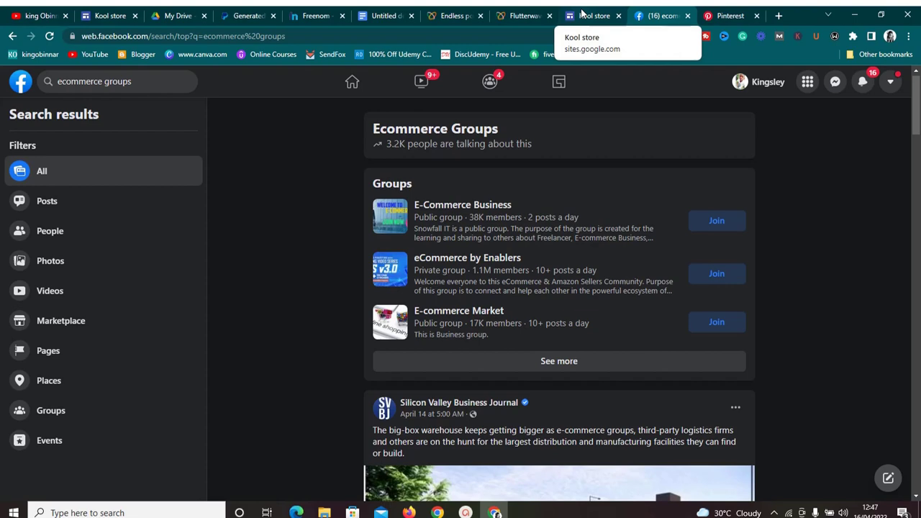
pyautogui.click(520, 16)
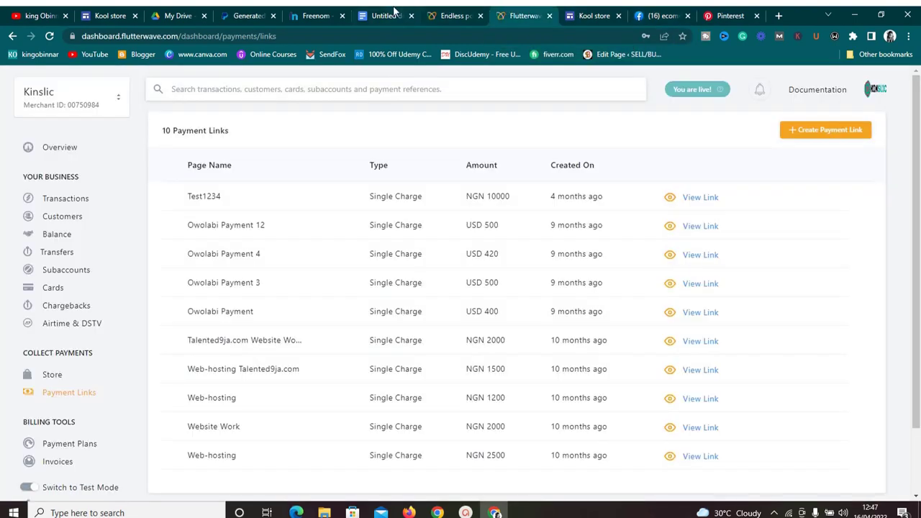
pyautogui.click(385, 15)
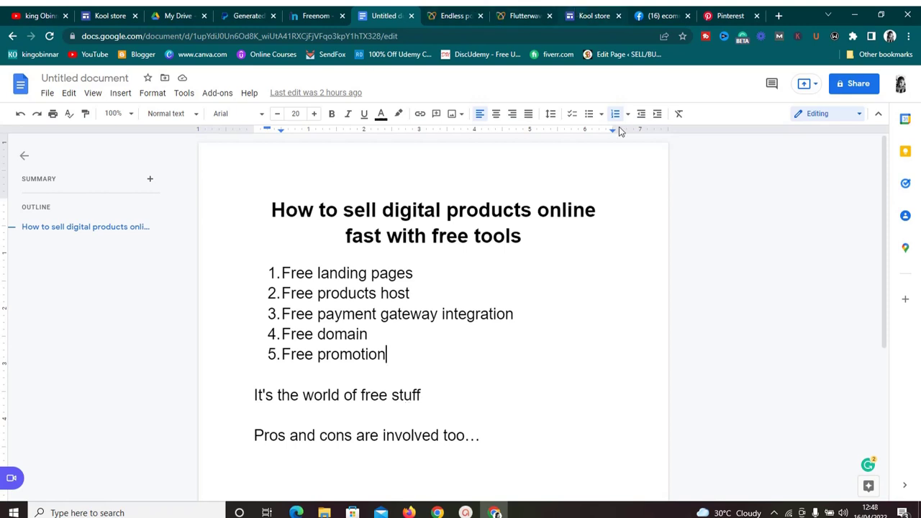
# Switch to the KOOL STORE 101 site editor and look over the "Ebook for ecommerce" page and the available insert options.
pyautogui.click(594, 15)
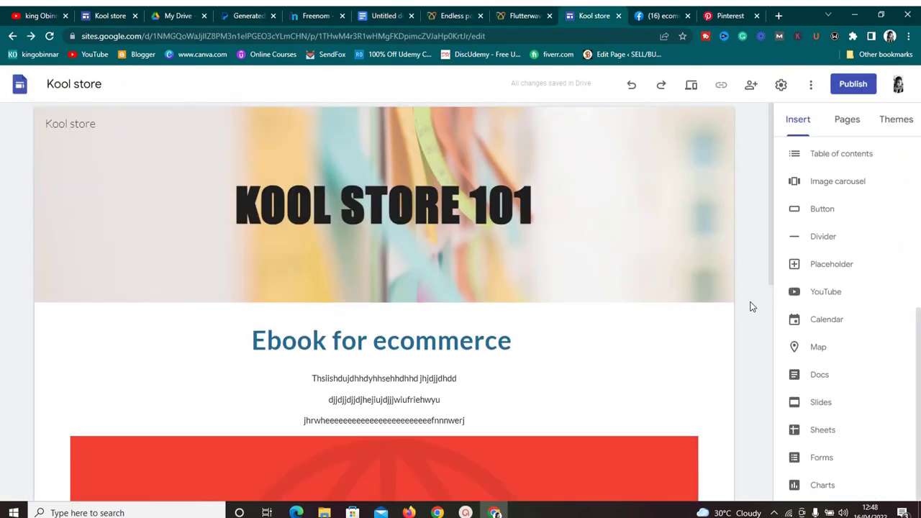
pyautogui.scroll(-6, 750, 307)
pyautogui.scroll(6, 751, 307)
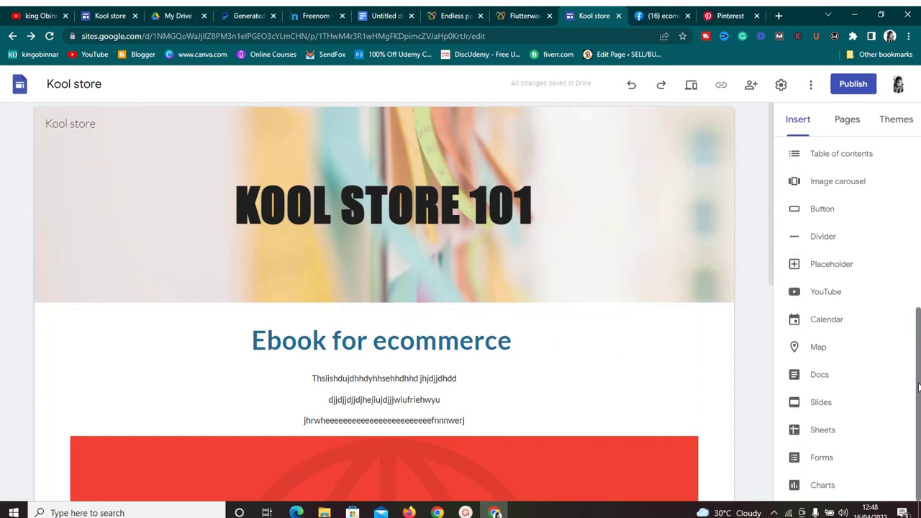
pyautogui.scroll(5, 918, 387)
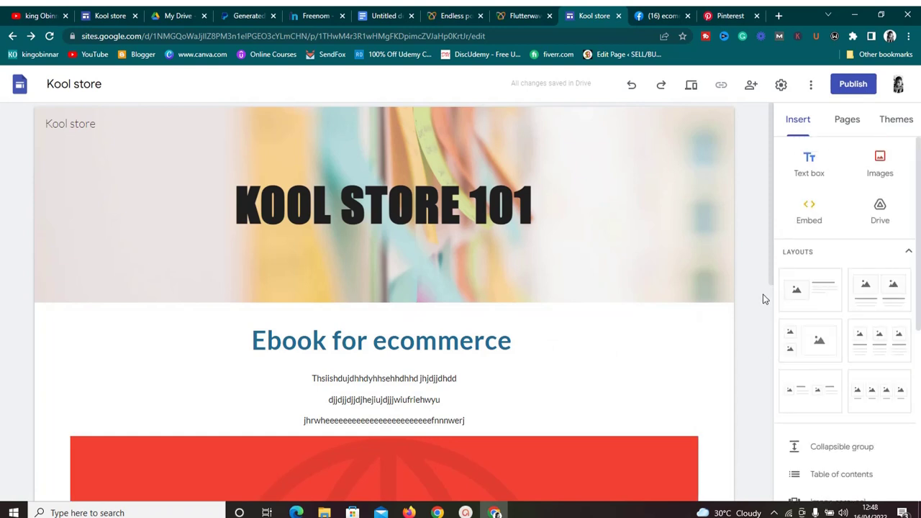
pyautogui.moveTo(769, 267); pyautogui.dragTo(777, 139)
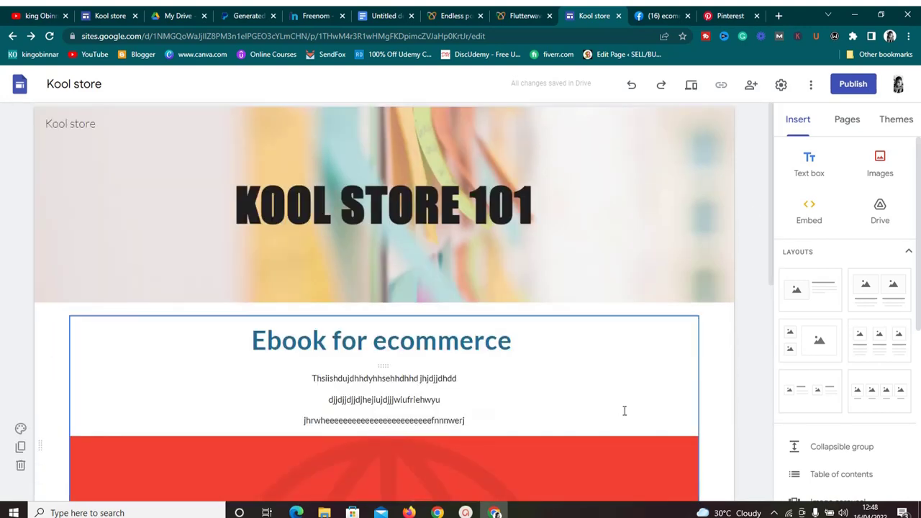
pyautogui.moveTo(769, 265); pyautogui.dragTo(766, 232)
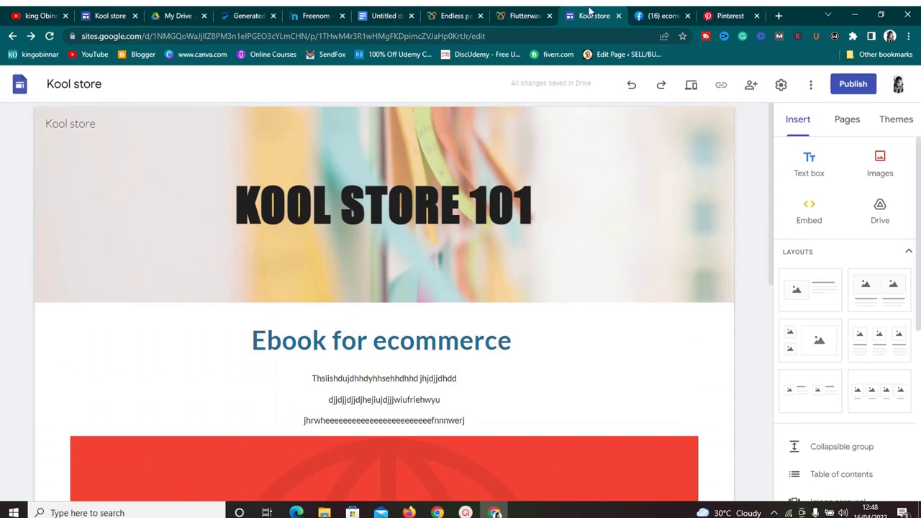
# Revisit the Google Docs outline and switch to the other Kool store site, whose home page sells bags.
pyautogui.click(376, 15)
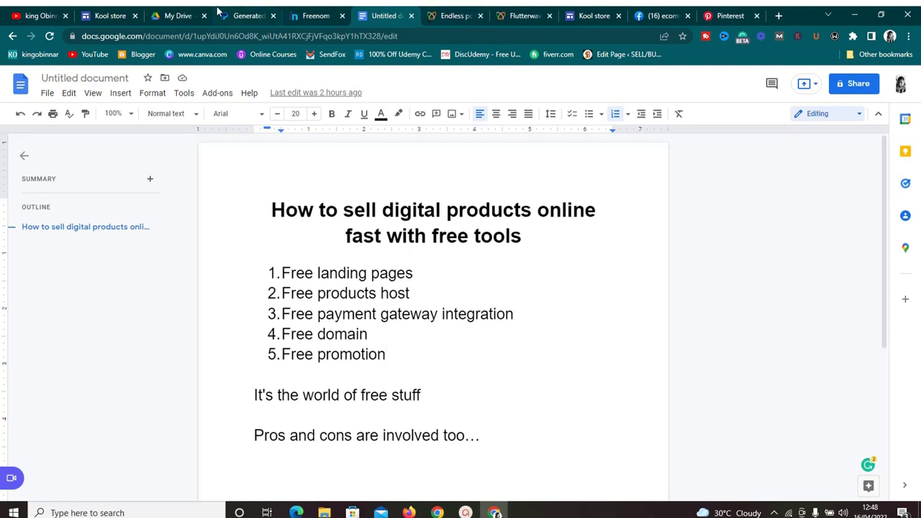
pyautogui.click(115, 14)
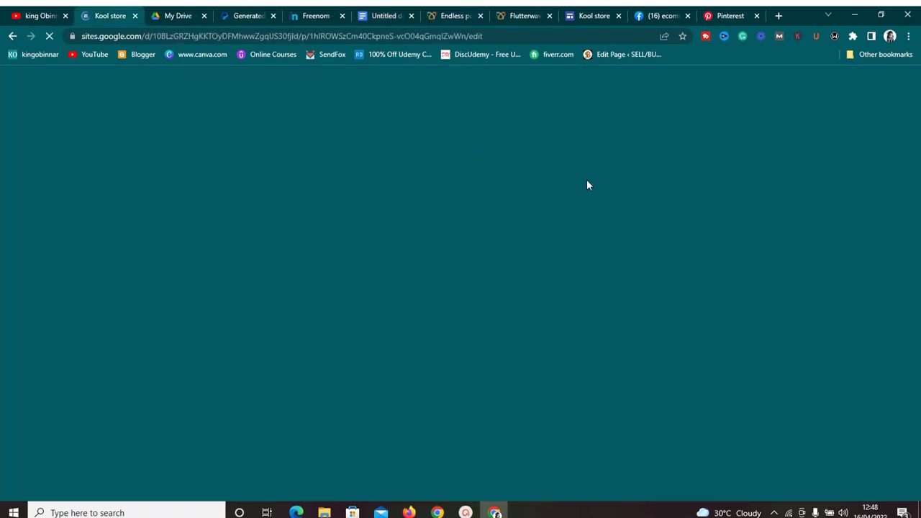
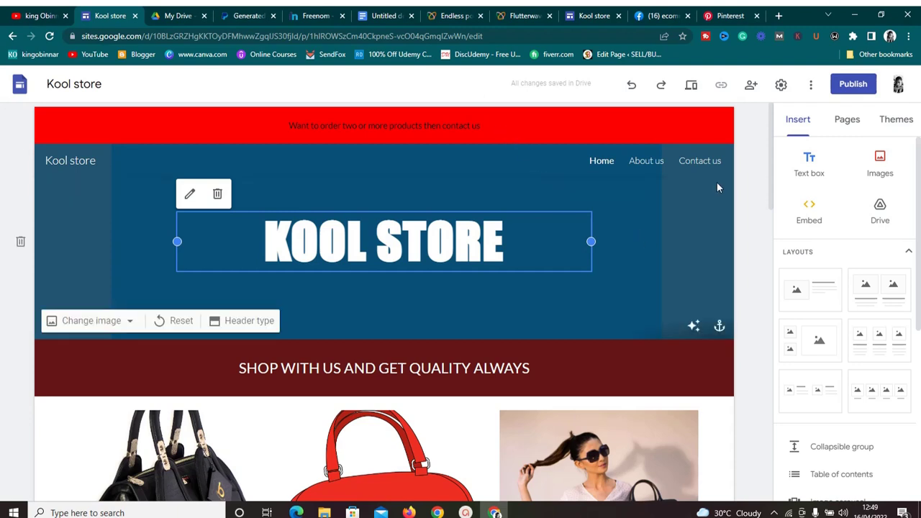
# Return to the KOOL STORE 101 site editor and examine the ebook description and cover image further down the page.
pyautogui.click(593, 15)
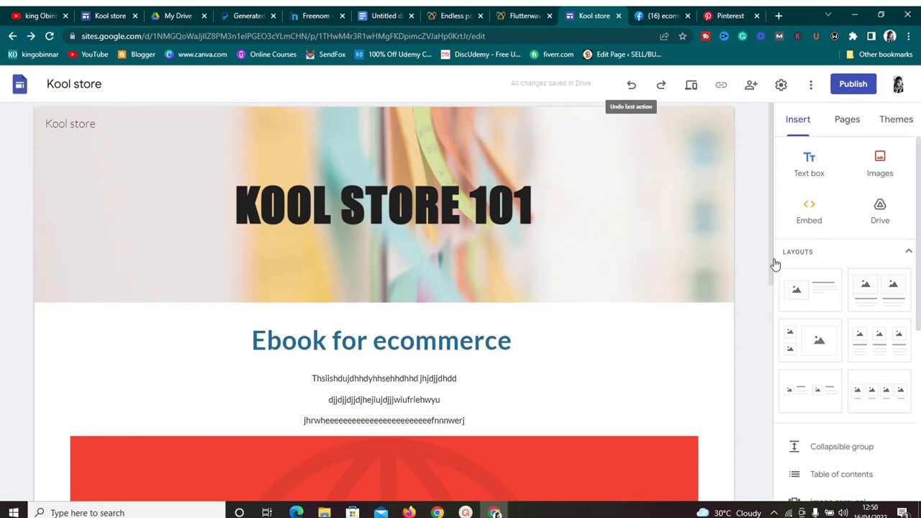
pyautogui.moveTo(773, 261); pyautogui.dragTo(773, 262)
pyautogui.moveTo(766, 389); pyautogui.dragTo(751, 210)
pyautogui.moveTo(769, 221); pyautogui.dragTo(754, 206)
pyautogui.scroll(-6, 761, 324)
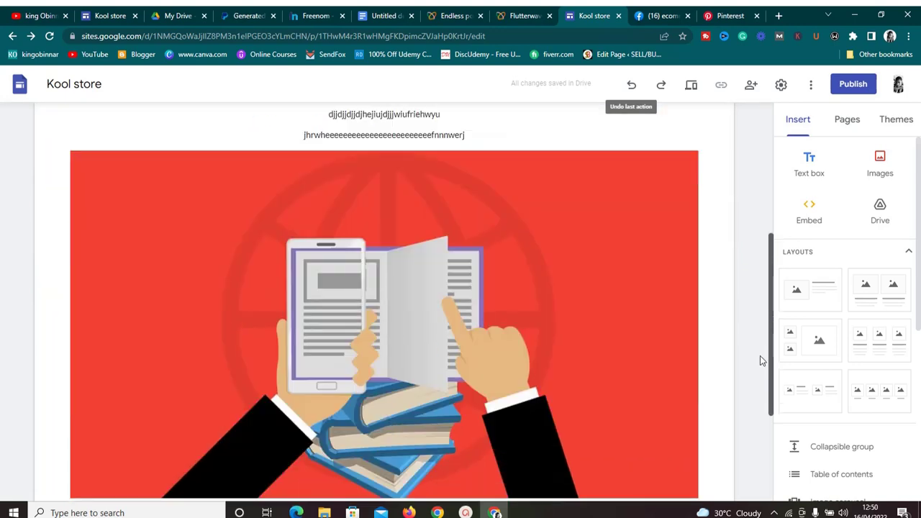
# Look over the "Ebook for ecommerce" page from the cover image back up to the KOOL STORE 101 header.
pyautogui.scroll(6, 755, 259)
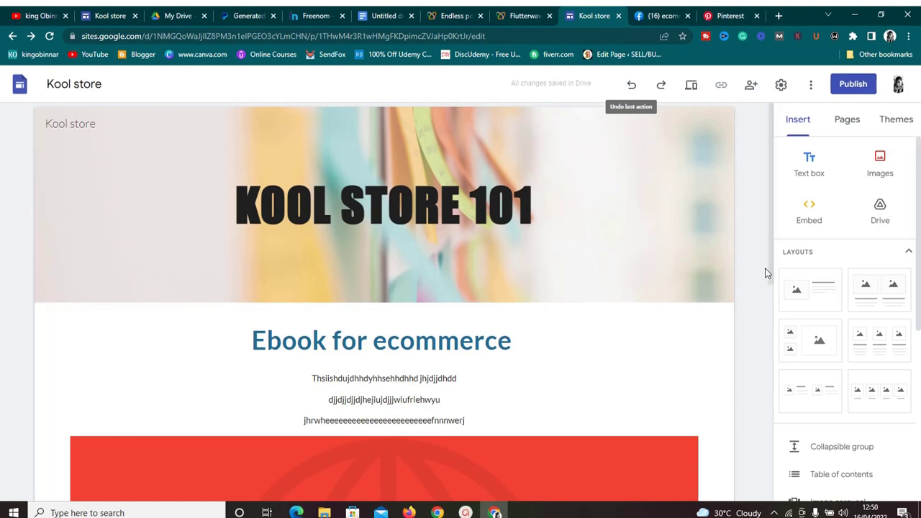
pyautogui.moveTo(769, 272)
pyautogui.mouseDown()
pyautogui.moveTo(767, 452)
pyautogui.moveTo(763, 270)
pyautogui.mouseUp()
pyautogui.scroll(-5, 764, 271)
pyautogui.scroll(5, 754, 138)
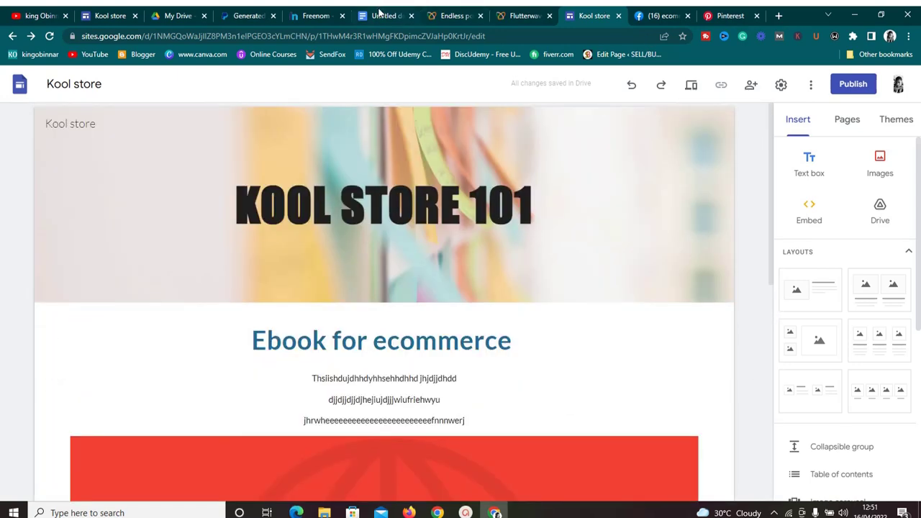
# Review the free tools outline in Google Docs, including its pros and cons note, and return to the KOOL STORE 101 site editor.
pyautogui.click(380, 14)
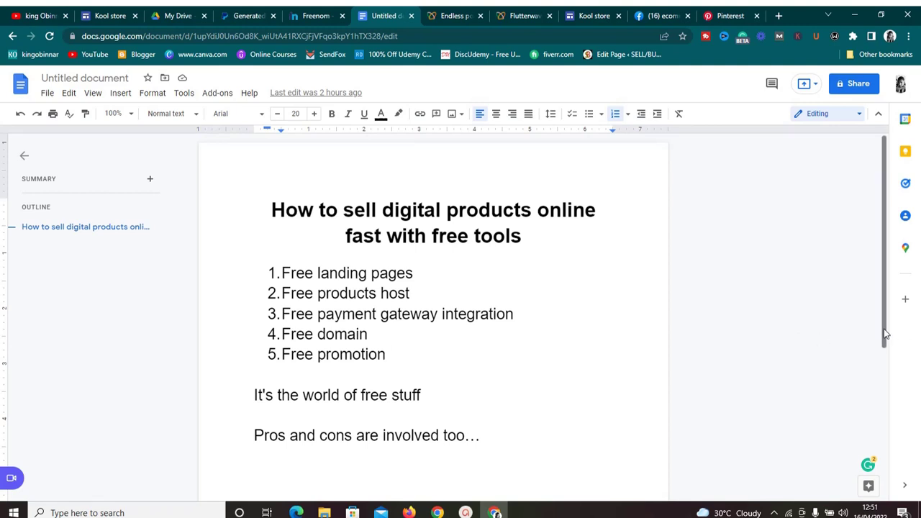
pyautogui.click(877, 492)
pyautogui.moveTo(877, 441); pyautogui.dragTo(875, 326)
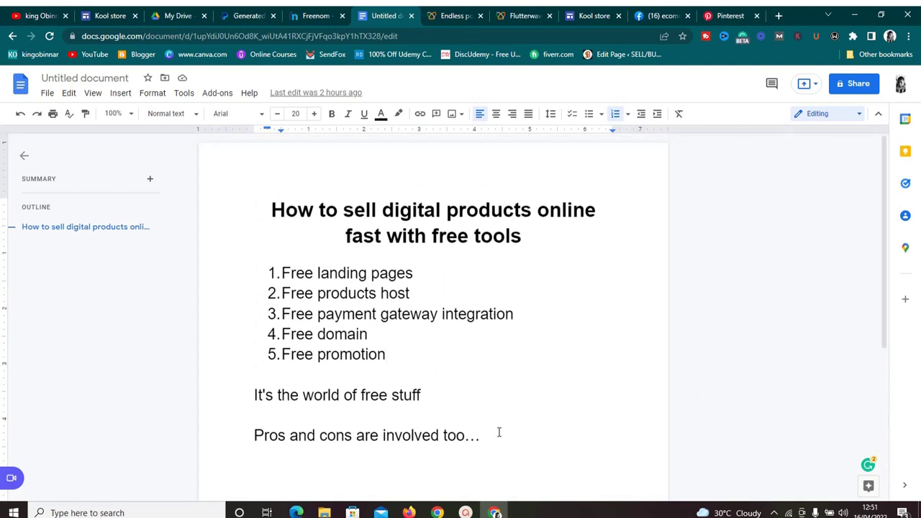
pyautogui.click(594, 16)
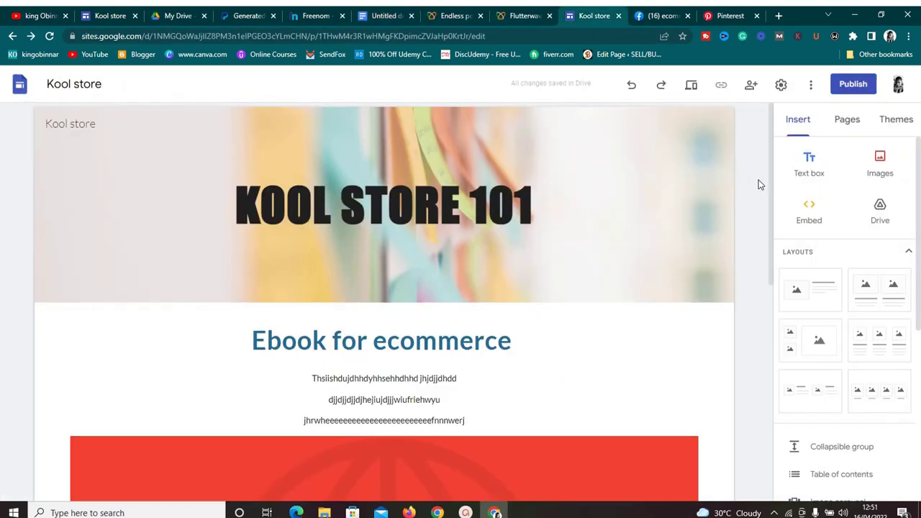
pyautogui.moveTo(774, 191); pyautogui.dragTo(750, 46)
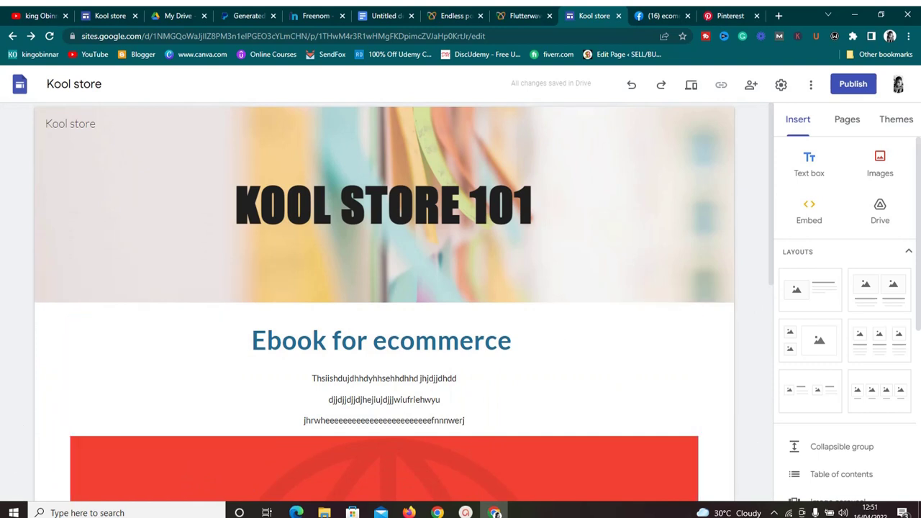
pyautogui.click(773, 512)
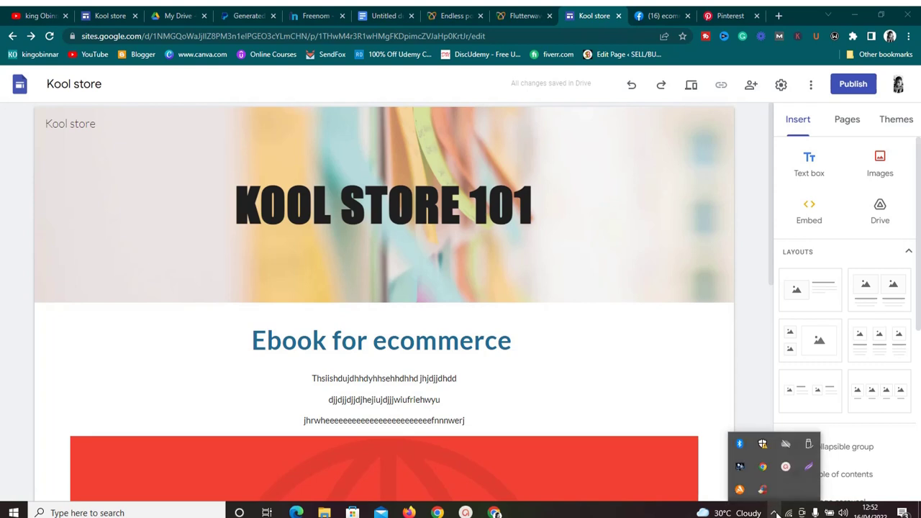
pyautogui.click(784, 469)
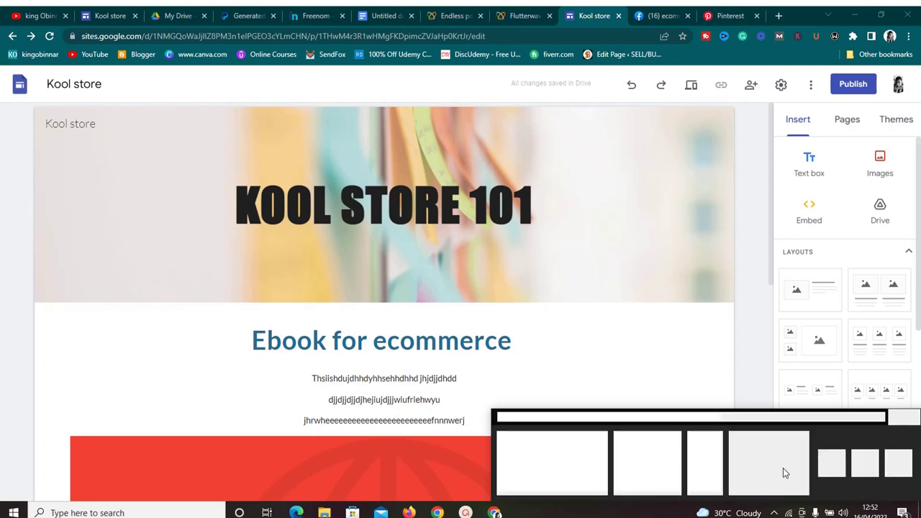